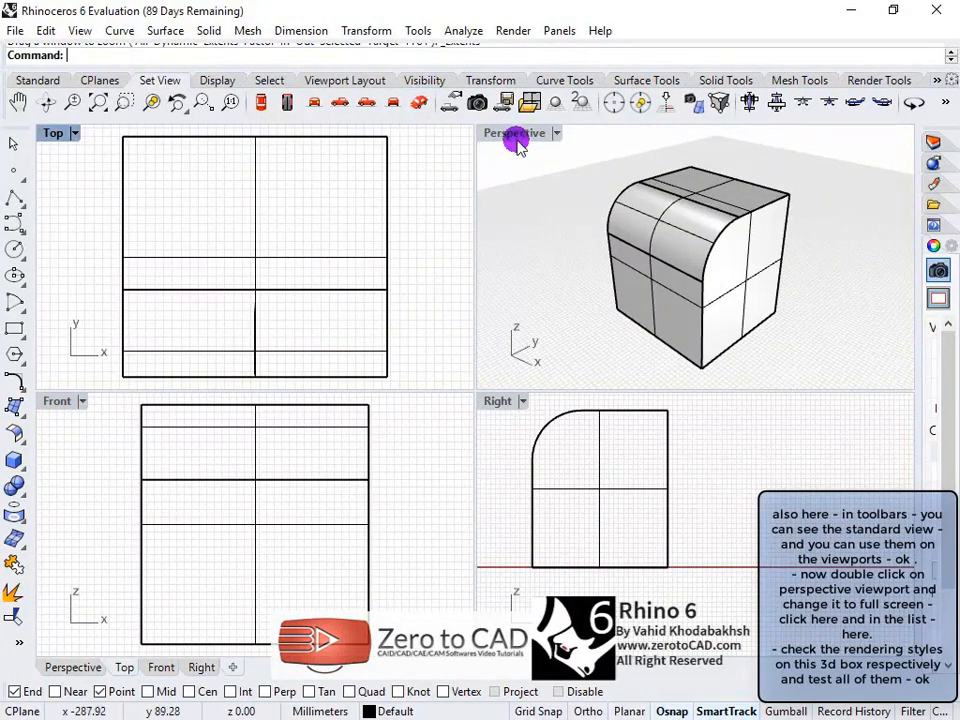
# - Maximize the Perspective viewport and display the rounded box in Wireframe mode
pyautogui.doubleClick(515, 134)
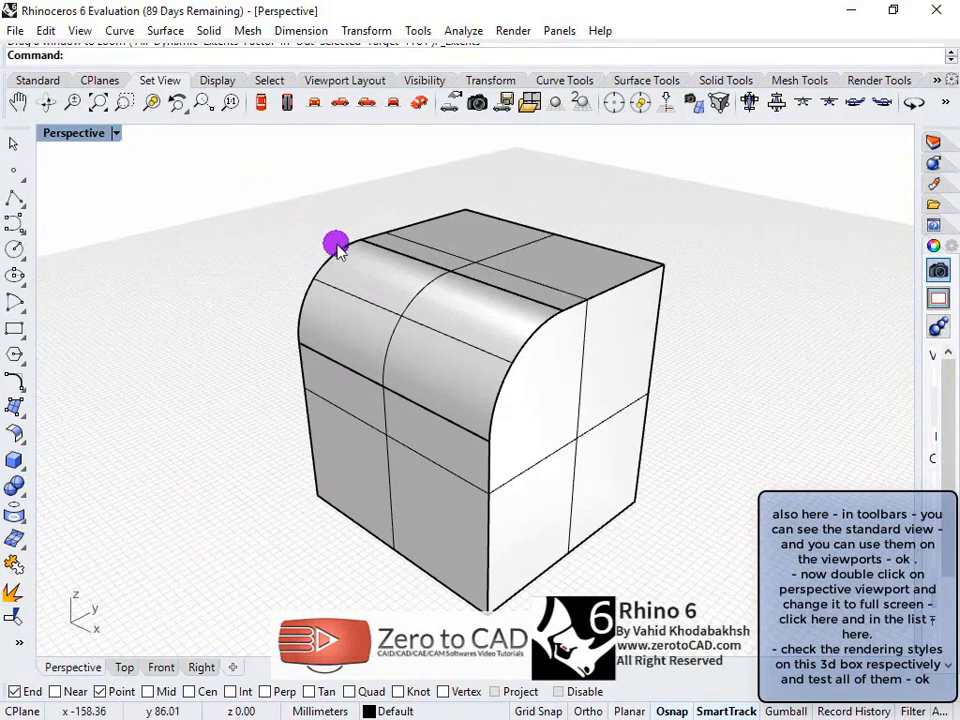
pyautogui.moveTo(401, 259)
pyautogui.mouseDown(button='right')
pyautogui.moveTo(439, 206)
pyautogui.moveTo(418, 218)
pyautogui.moveTo(414, 242)
pyautogui.moveTo(400, 238)
pyautogui.mouseUp(button='right')
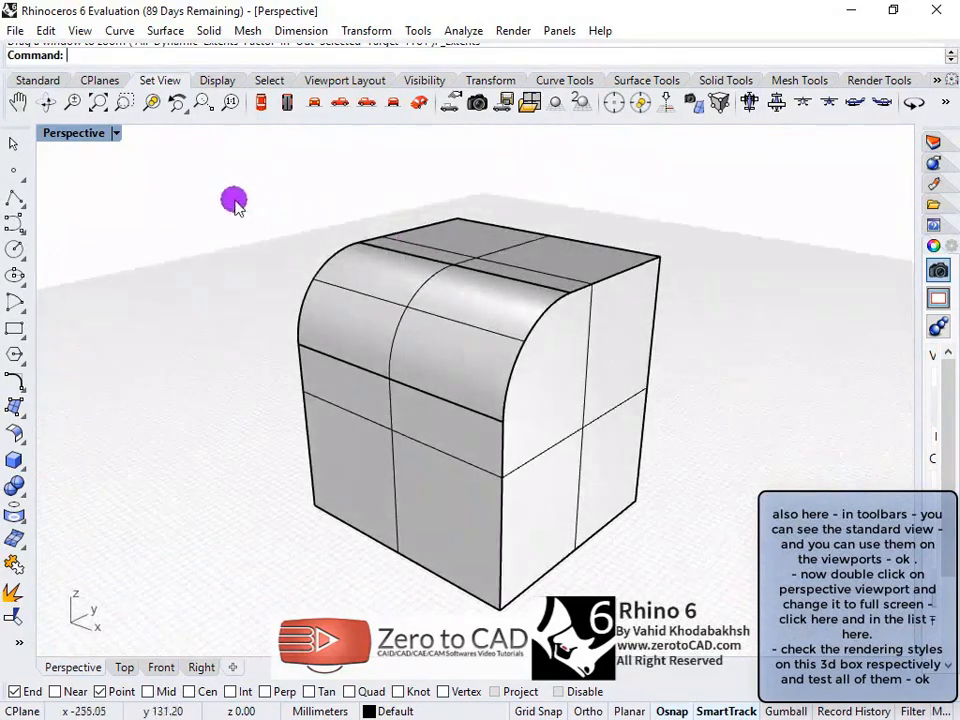
pyautogui.click(117, 135)
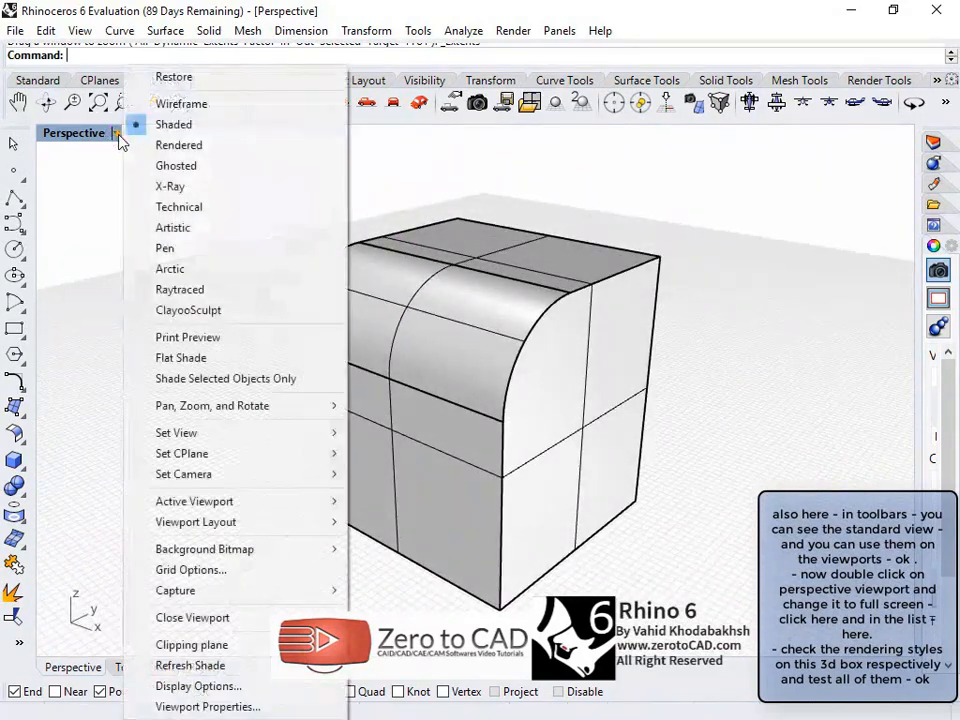
pyautogui.click(177, 105)
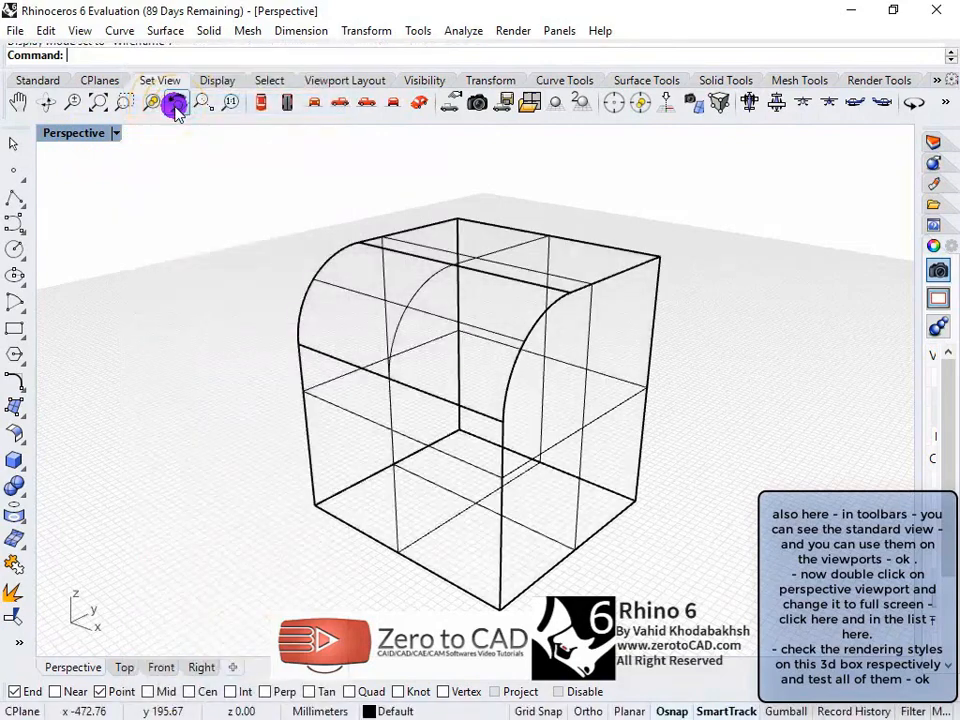
pyautogui.moveTo(354, 326); pyautogui.dragTo(699, 437, button='right')
# - Display the box in Shaded mode, and switch the viewport to Rendered mode after viewing it
pyautogui.click(117, 134)
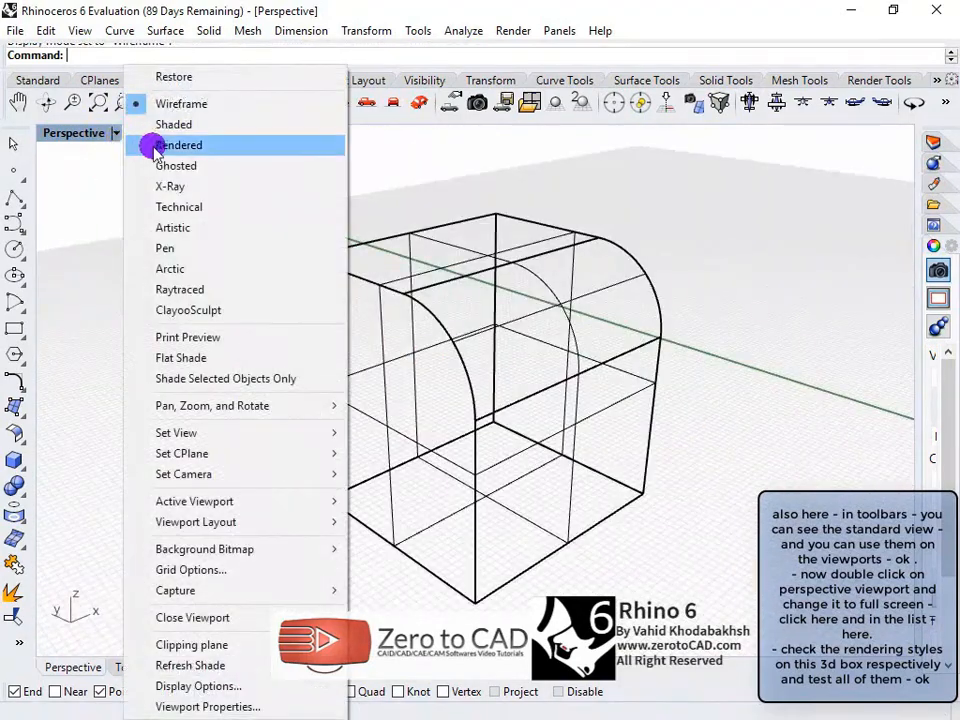
pyautogui.click(160, 123)
pyautogui.moveTo(516, 476); pyautogui.dragTo(227, 481, button='right')
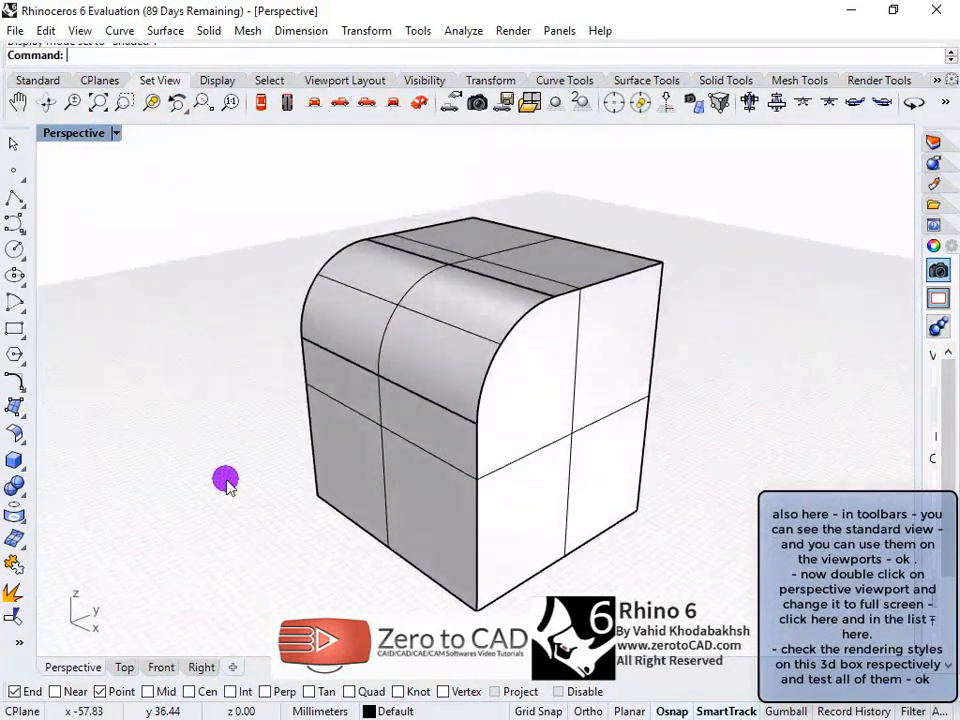
pyautogui.click(116, 134)
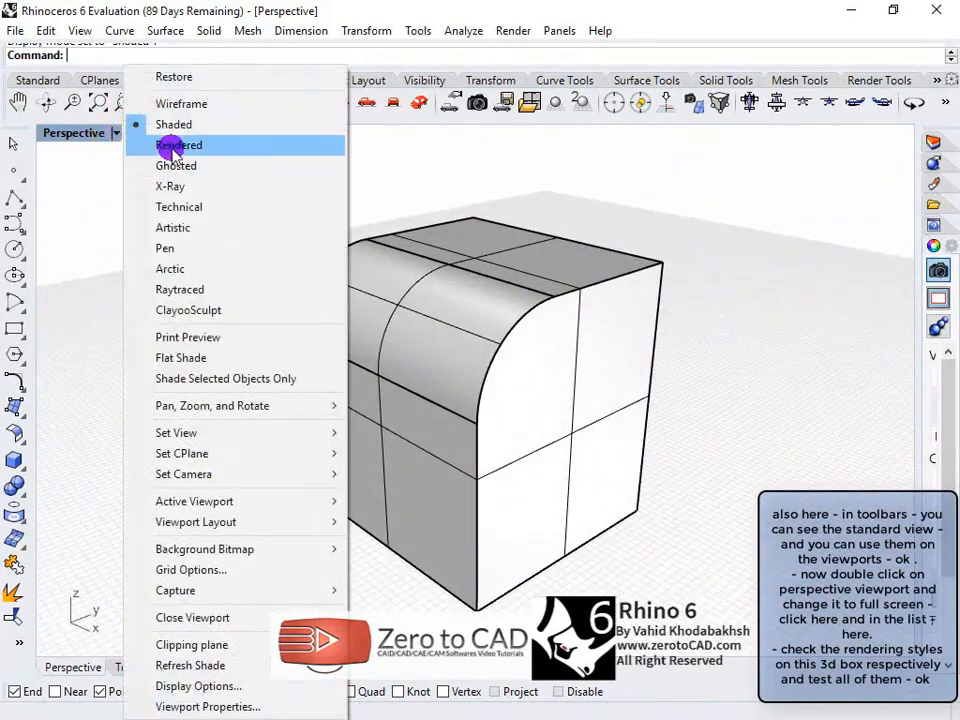
pyautogui.click(140, 146)
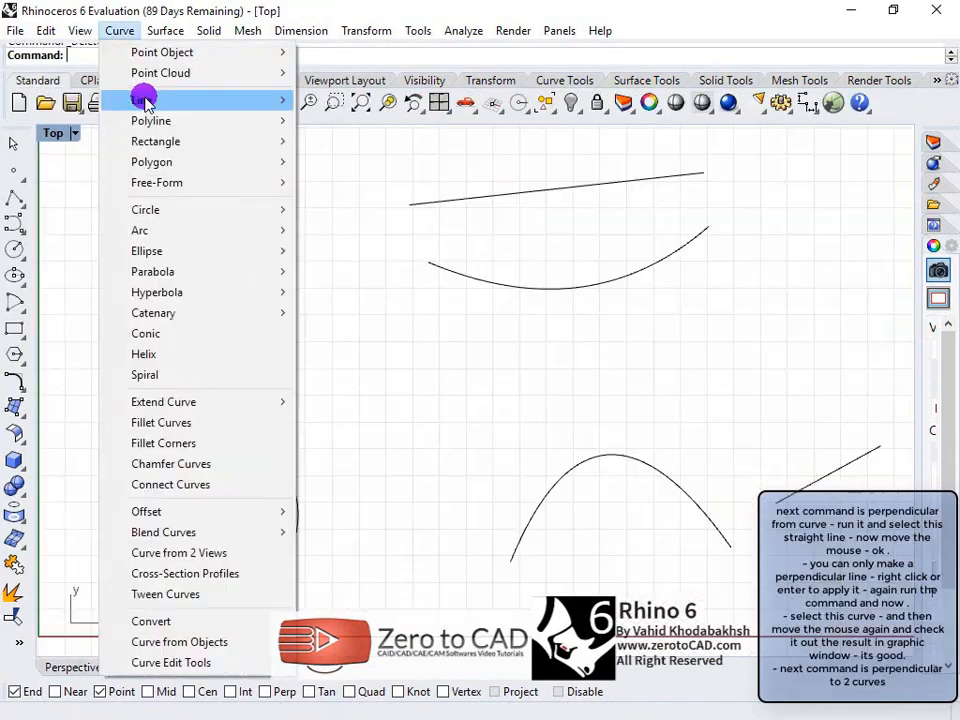
# - Try to draw a line perpendicular from the short straight line near the arched curve
pyautogui.moveTo(259, 99)
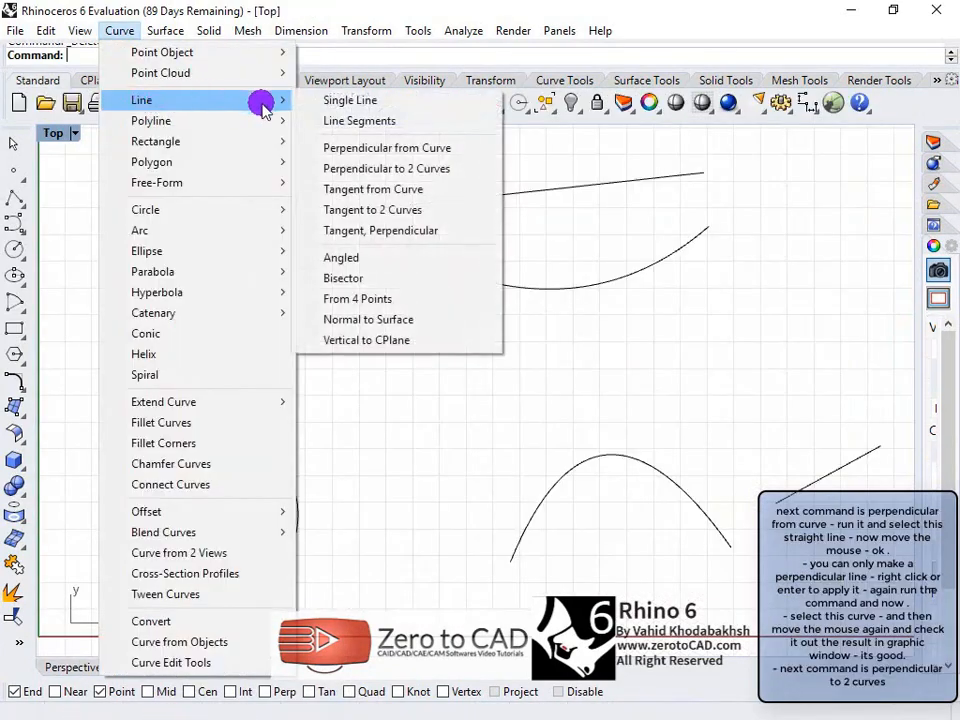
pyautogui.click(410, 150)
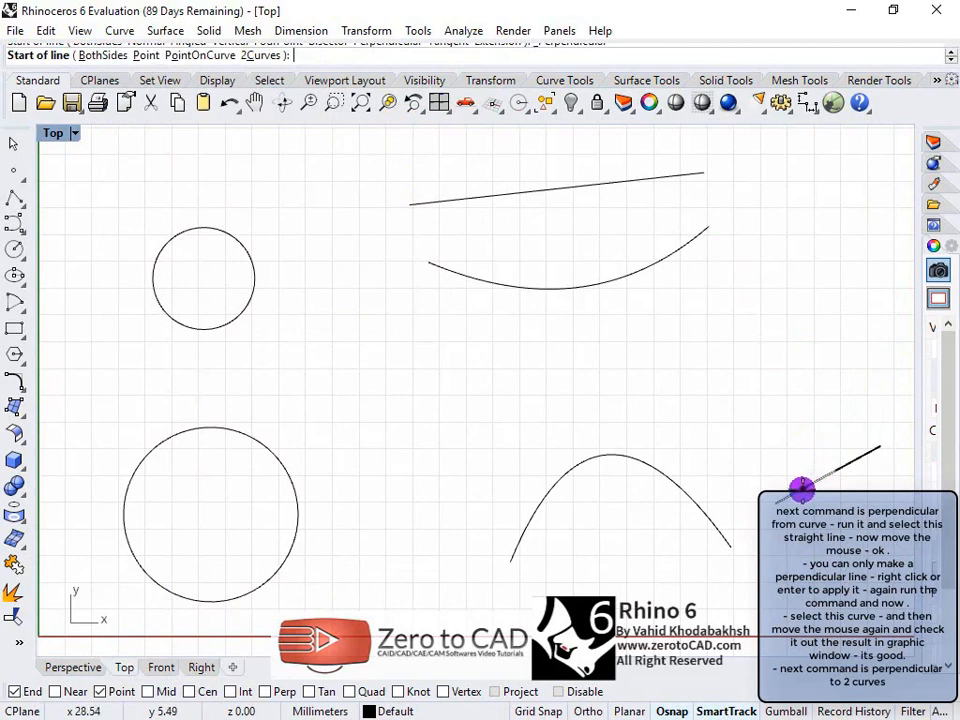
pyautogui.click(818, 478)
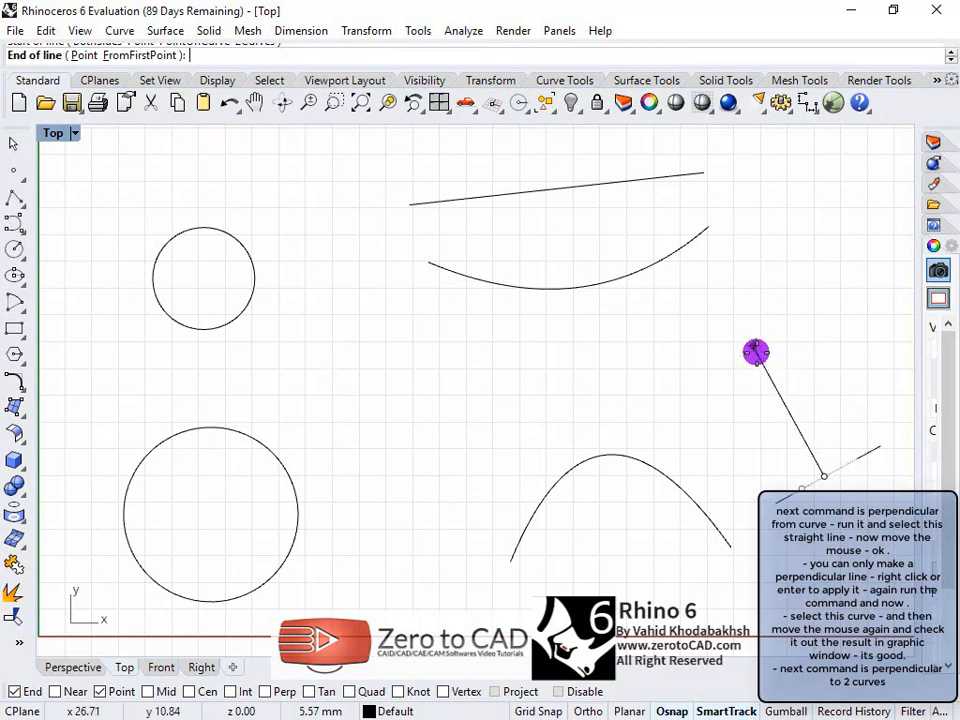
pyautogui.rightClick(793, 370)
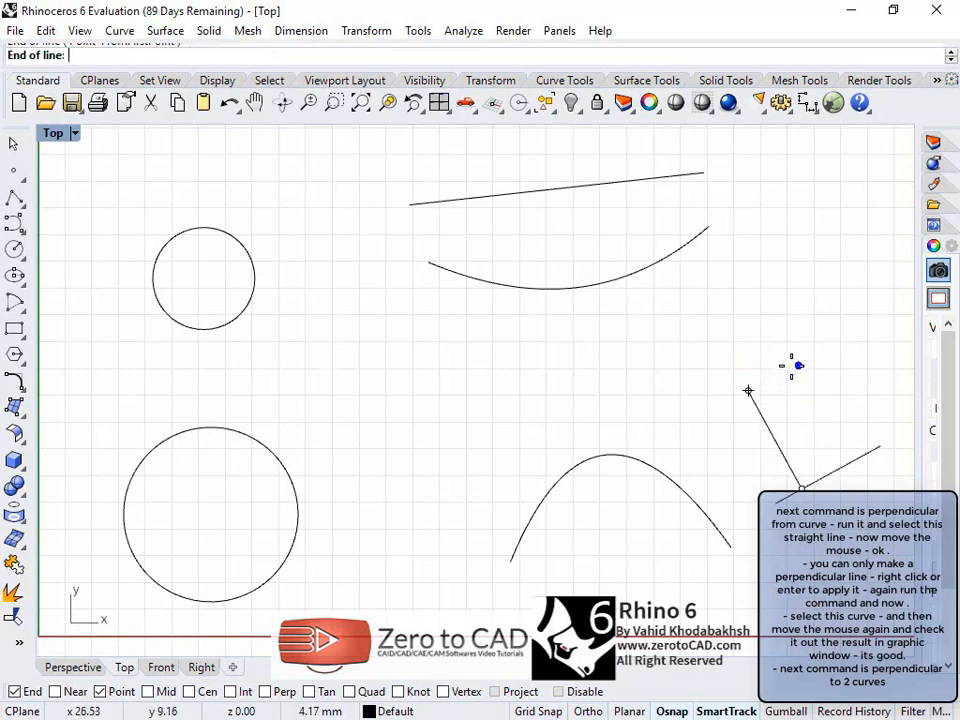
pyautogui.rightClick(743, 343)
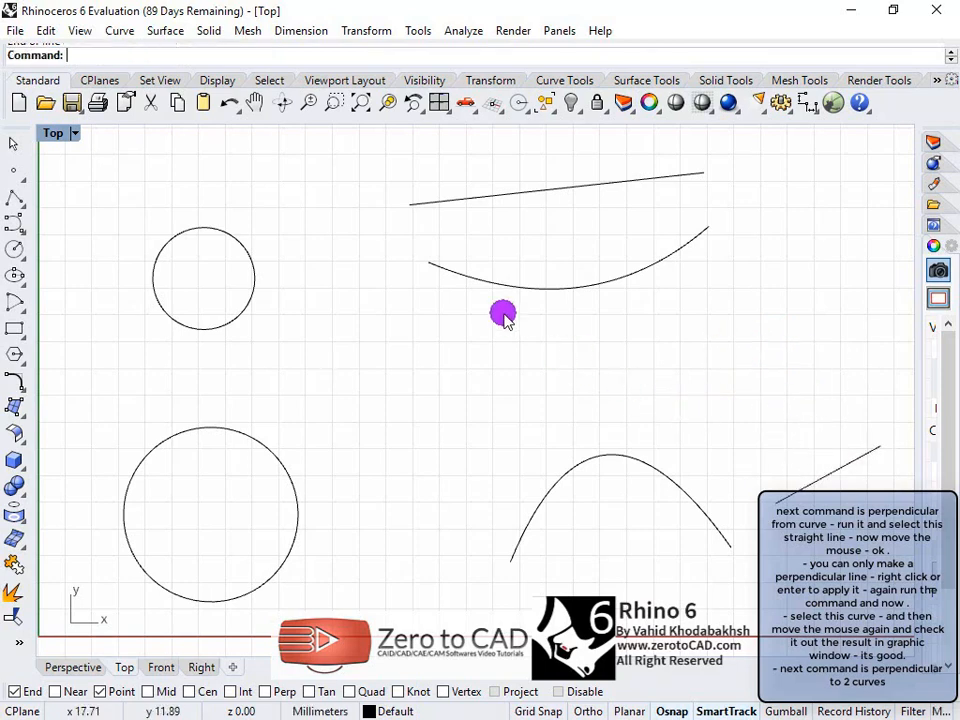
# - Start another perpendicular-from-curve line on the rising side of the arched curve
pyautogui.rightClick(315, 186)
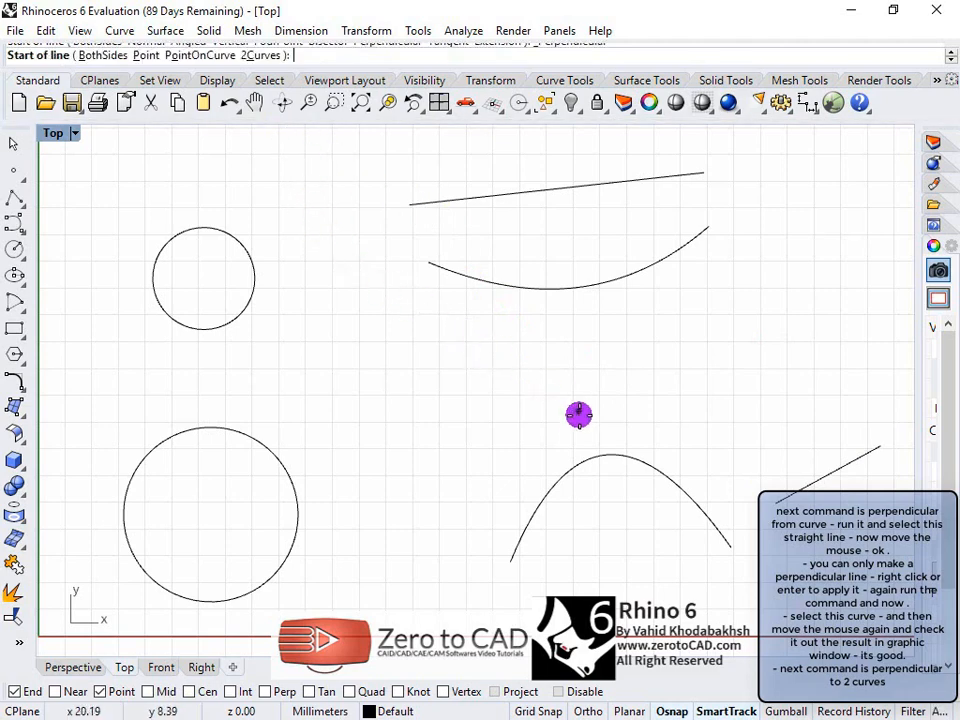
pyautogui.click(575, 460)
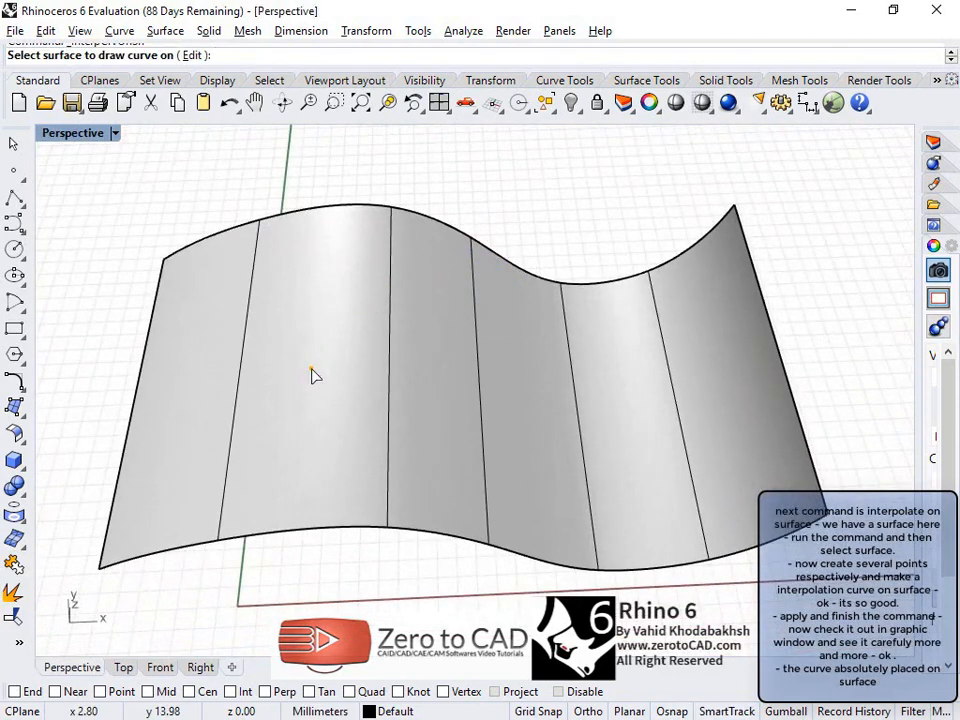
# - Draw an interpolated curve on the wavy surface through six points that arch across its first folds
pyautogui.click(311, 374)
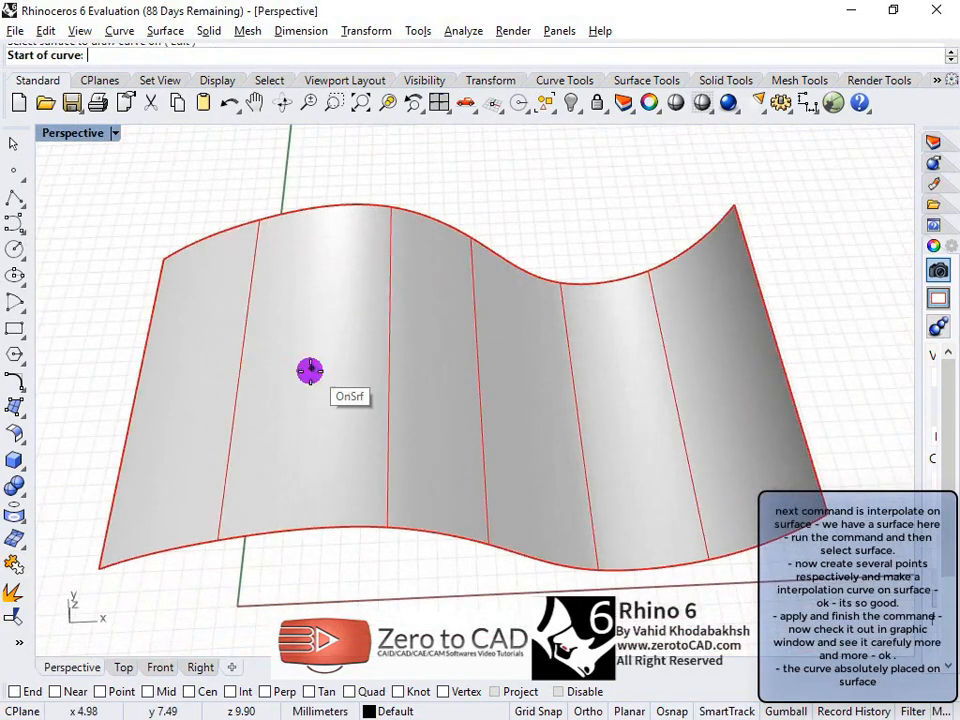
pyautogui.click(185, 467)
pyautogui.click(197, 404)
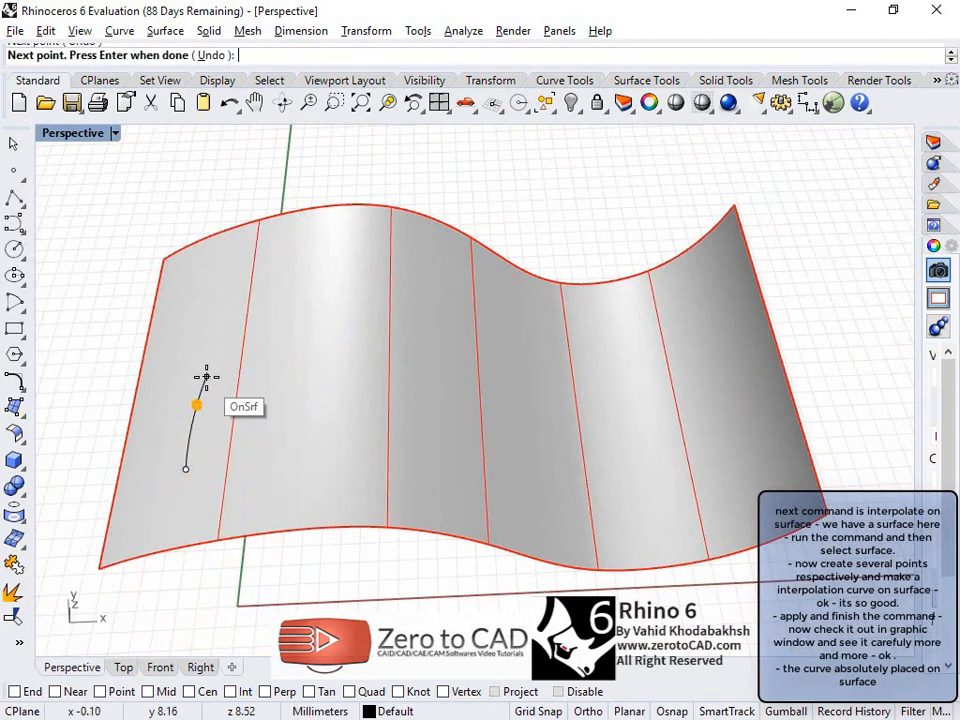
pyautogui.click(253, 333)
pyautogui.click(336, 327)
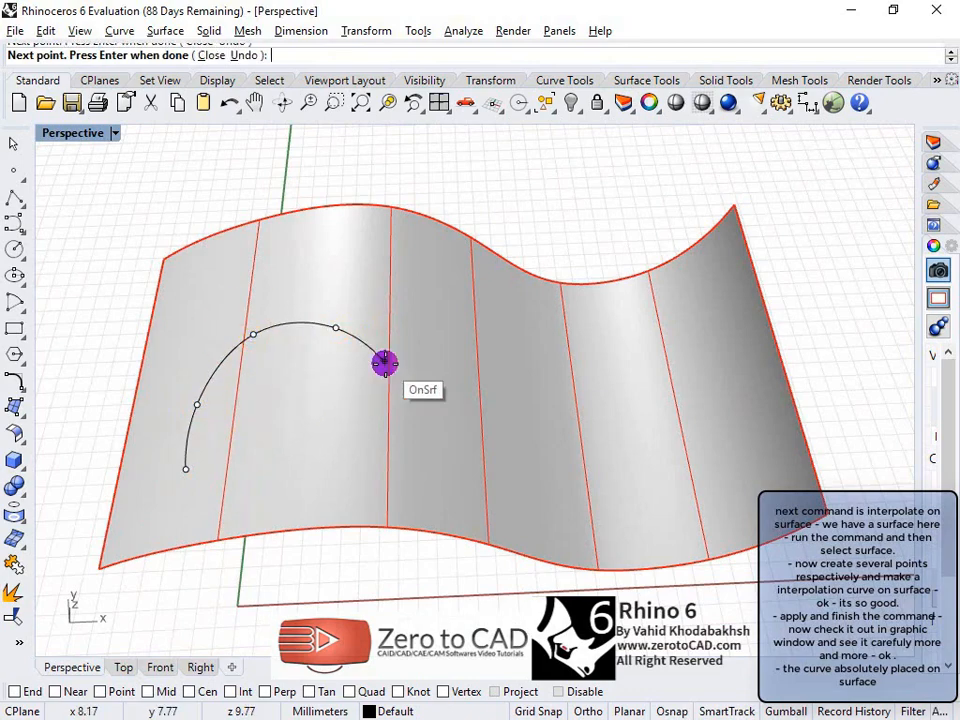
pyautogui.click(398, 384)
pyautogui.click(514, 478)
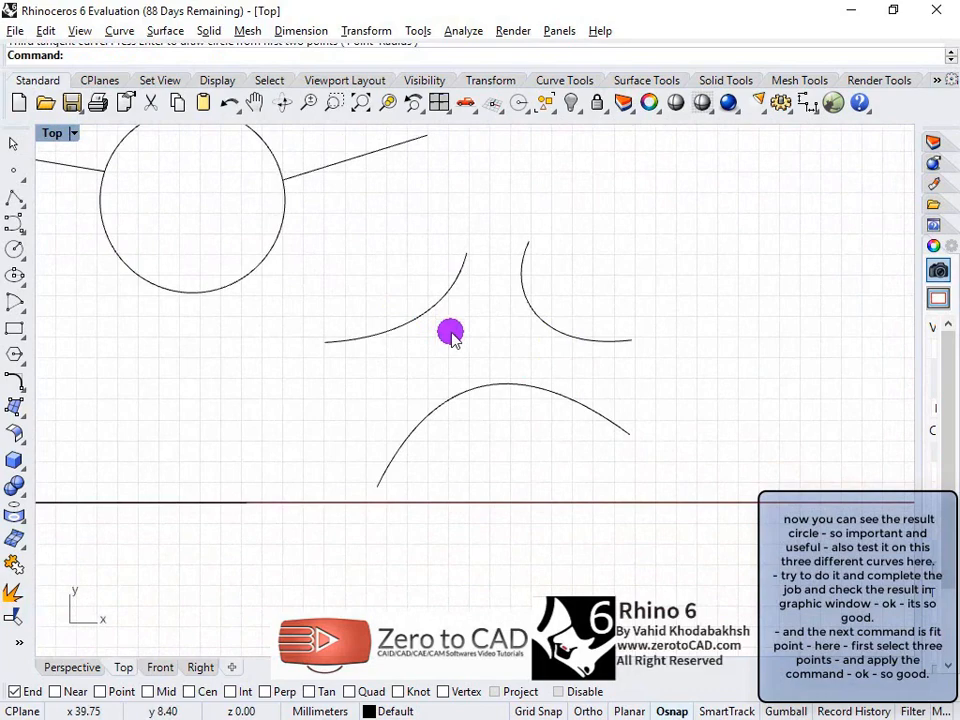
# - Draw a circle tangent to the three separate curves in the Top view
pyautogui.scroll(3, 450, 335)
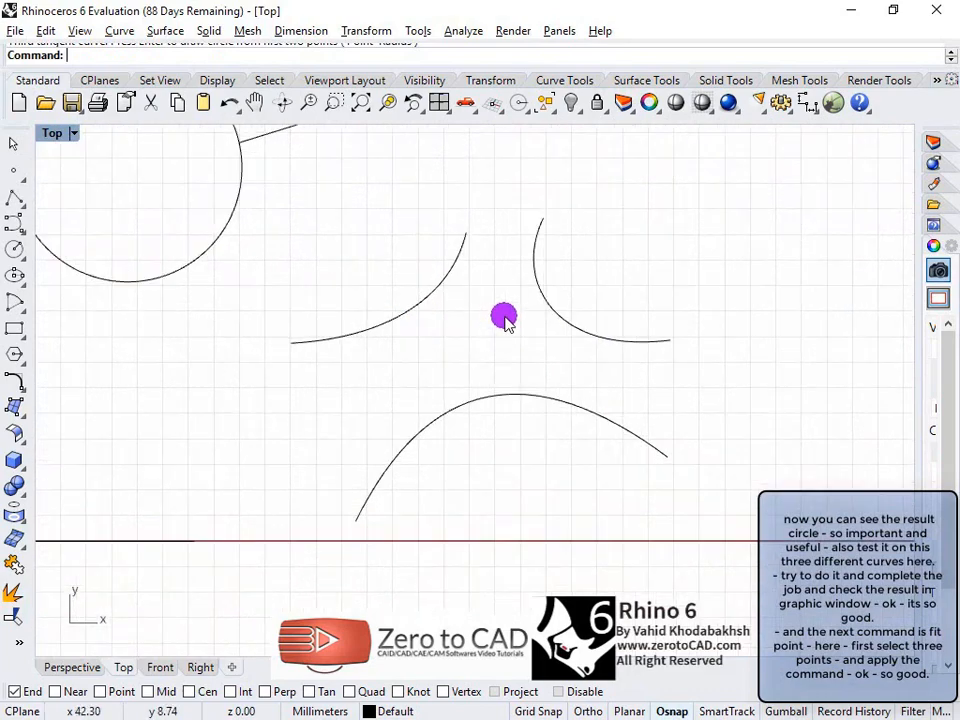
pyautogui.press('Return')
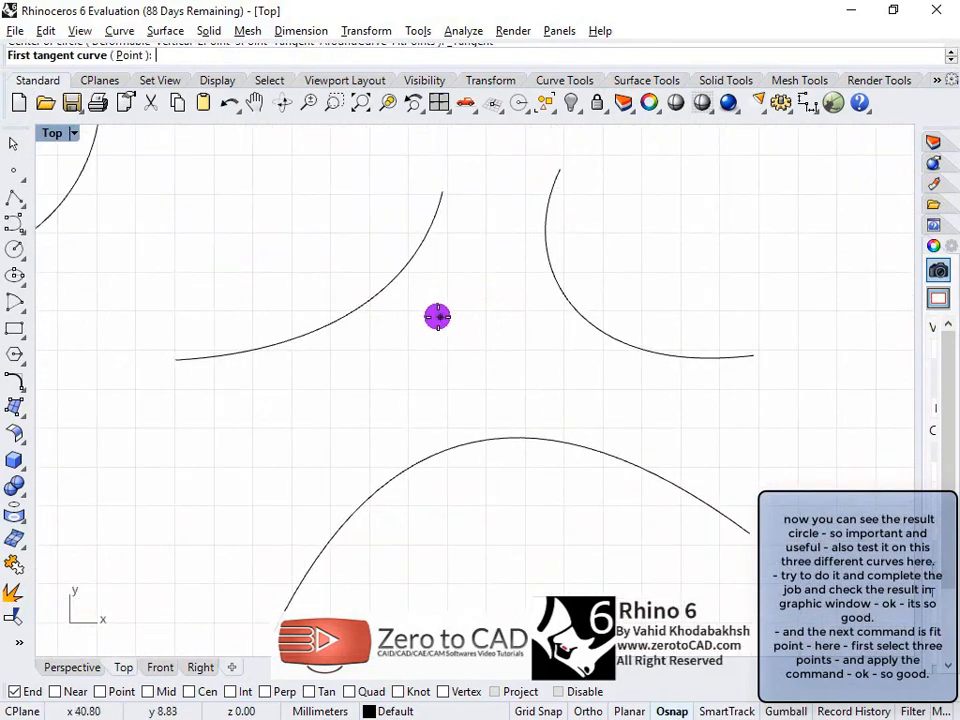
pyautogui.click(397, 277)
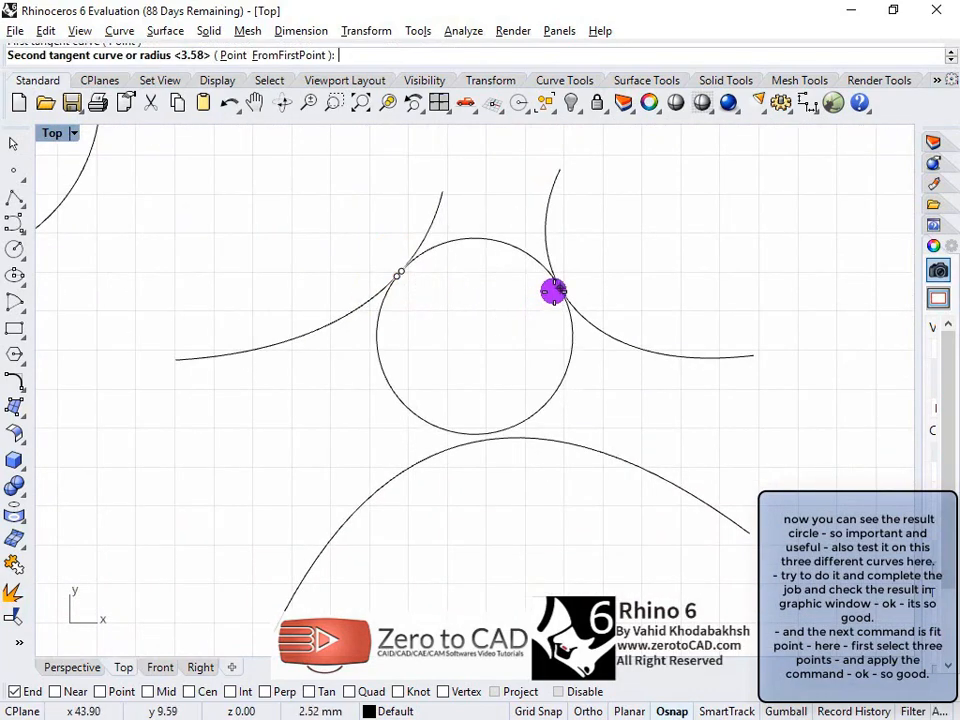
pyautogui.click(555, 288)
pyautogui.click(489, 437)
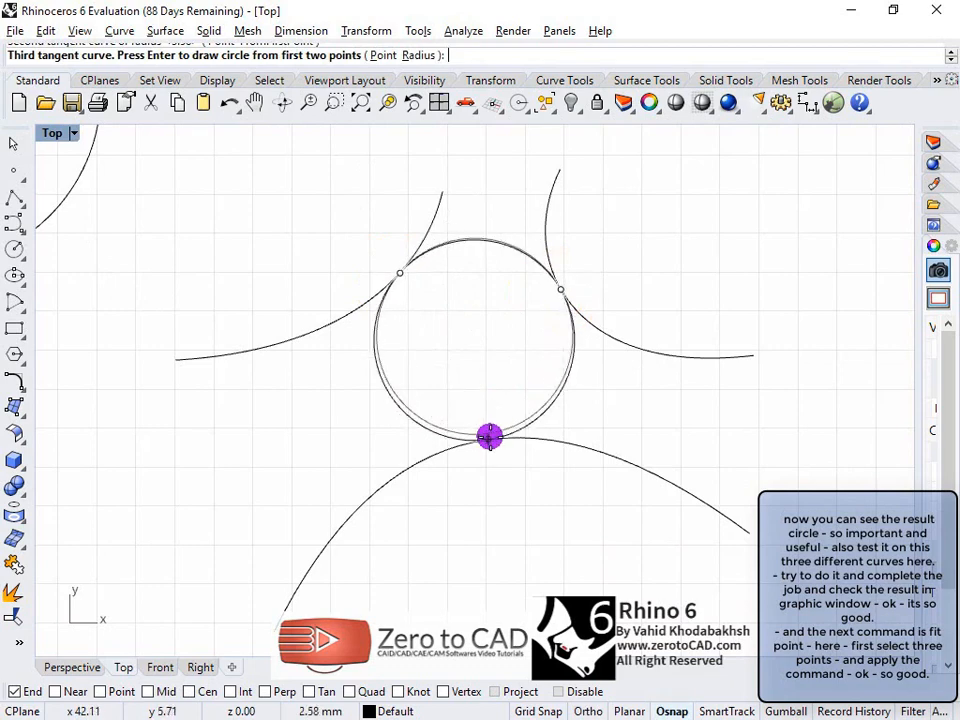
pyautogui.scroll(-2, 564, 486)
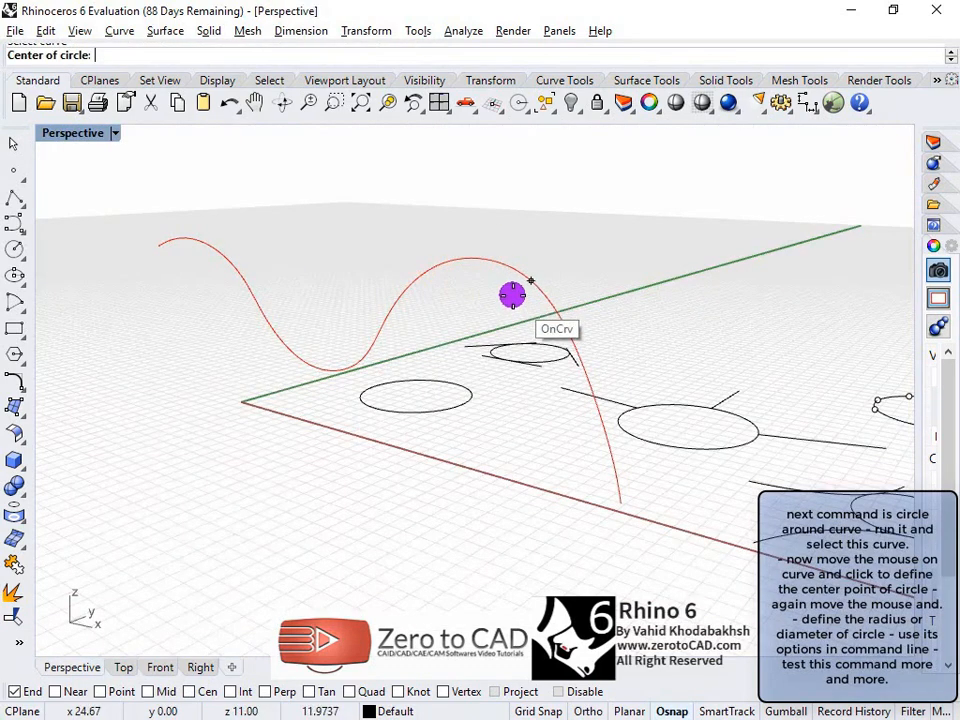
# - Centre a circle around the selected wavy curve just past its higher crest and try out its radius from different angles
pyautogui.scroll(2, 514, 290)
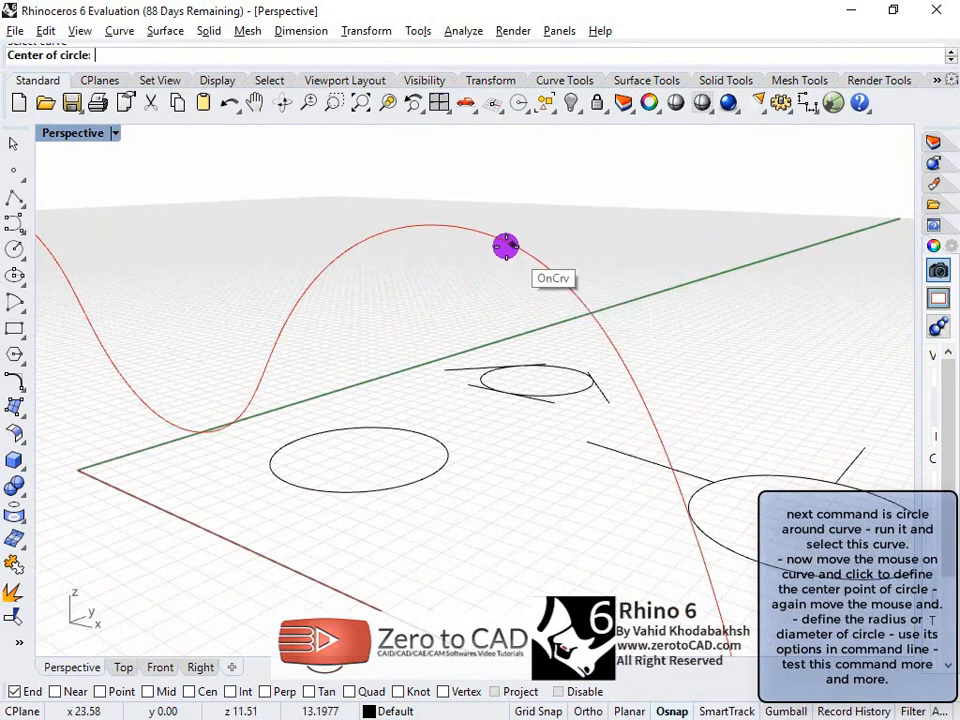
pyautogui.click(461, 231)
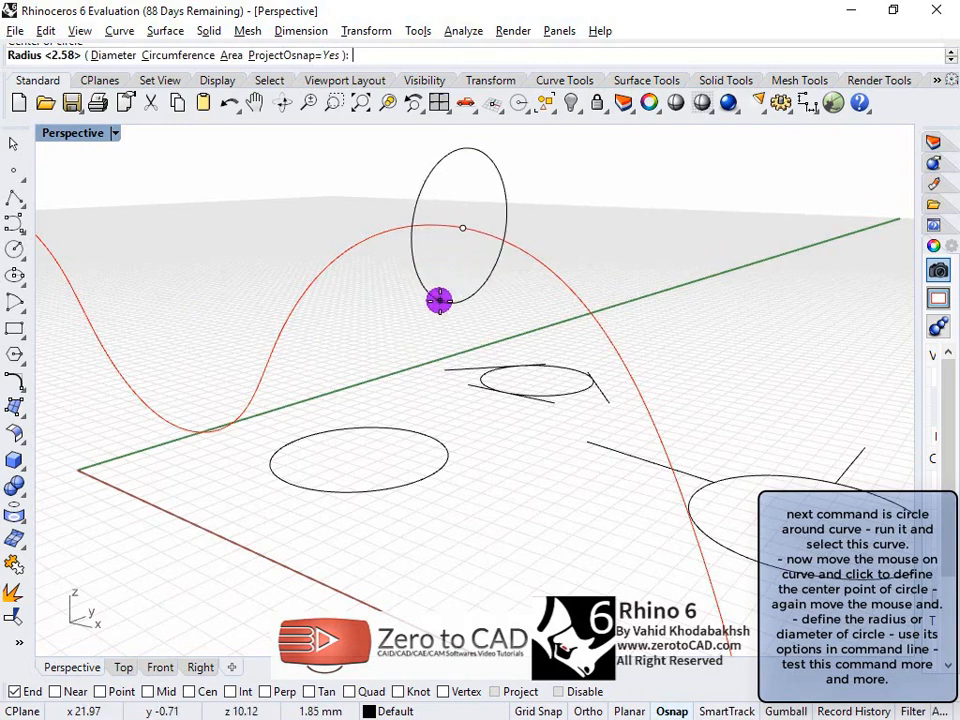
pyautogui.moveTo(437, 298); pyautogui.dragTo(495, 304, button='right')
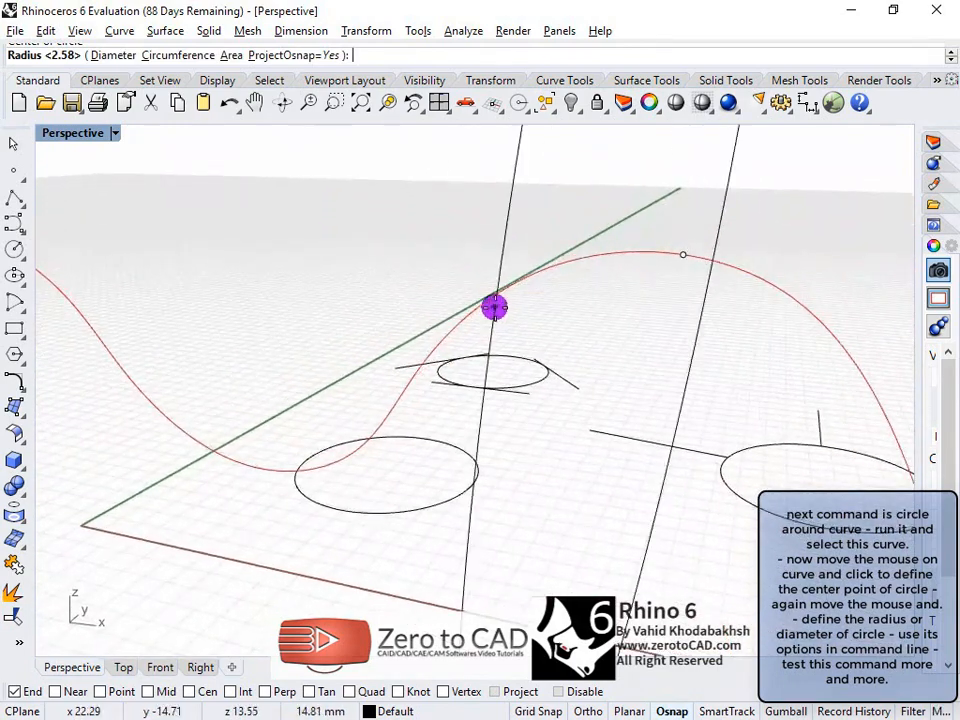
pyautogui.moveTo(681, 257); pyautogui.dragTo(619, 268, button='right')
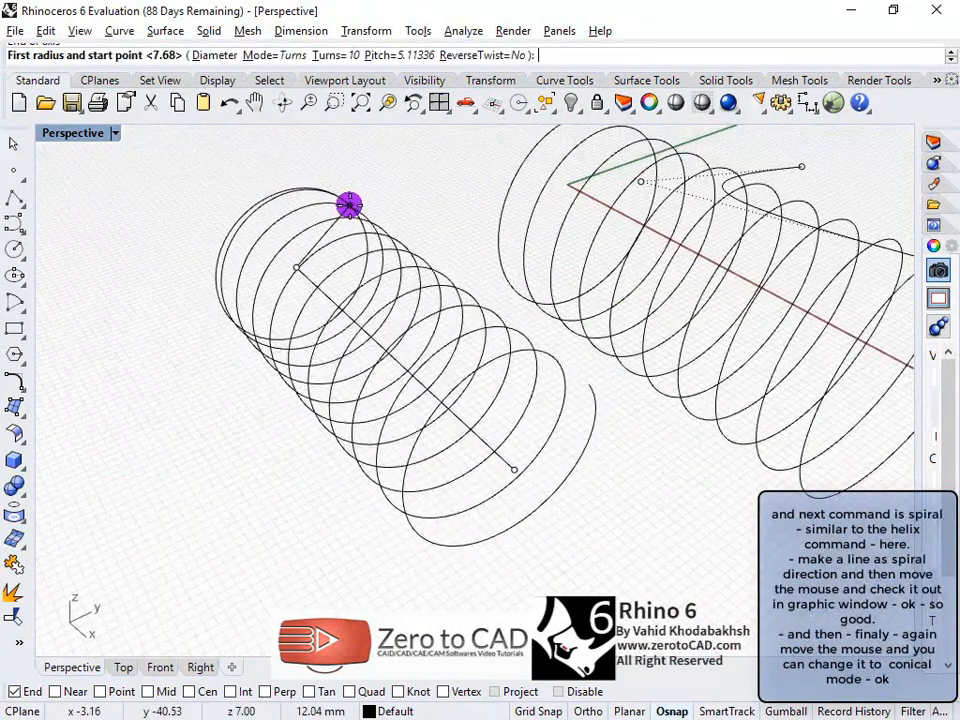
# - Set the first radius of the 10-turn spiral to about 12 mm
pyautogui.click(346, 204)
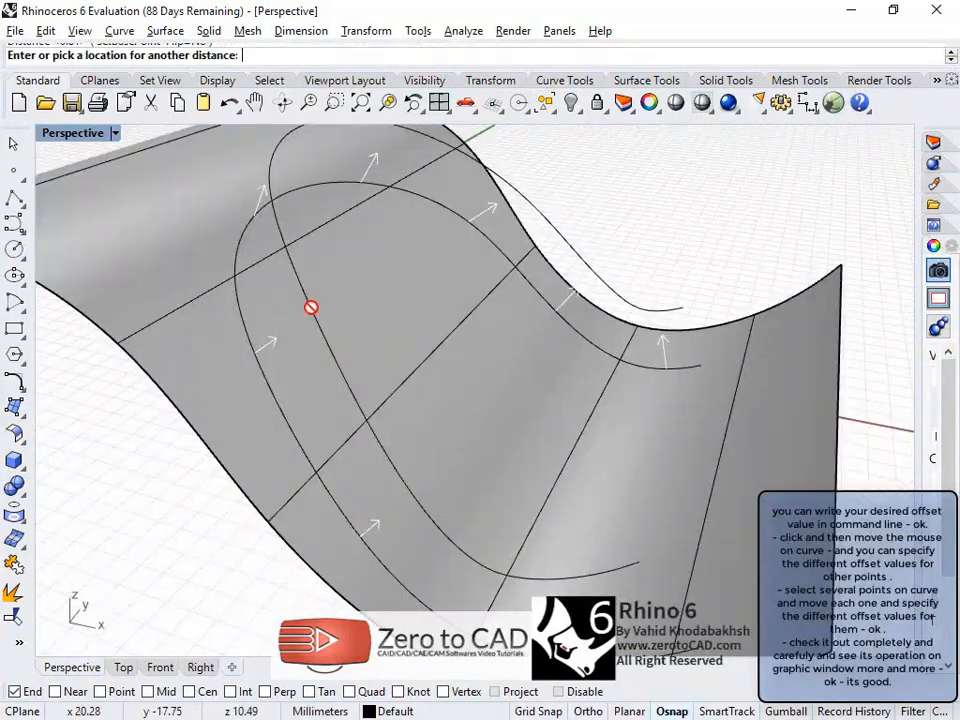
# - Vary the curve's offset on the surface at two points, with a distance of about 3.45 mm at the first
pyautogui.click(334, 424)
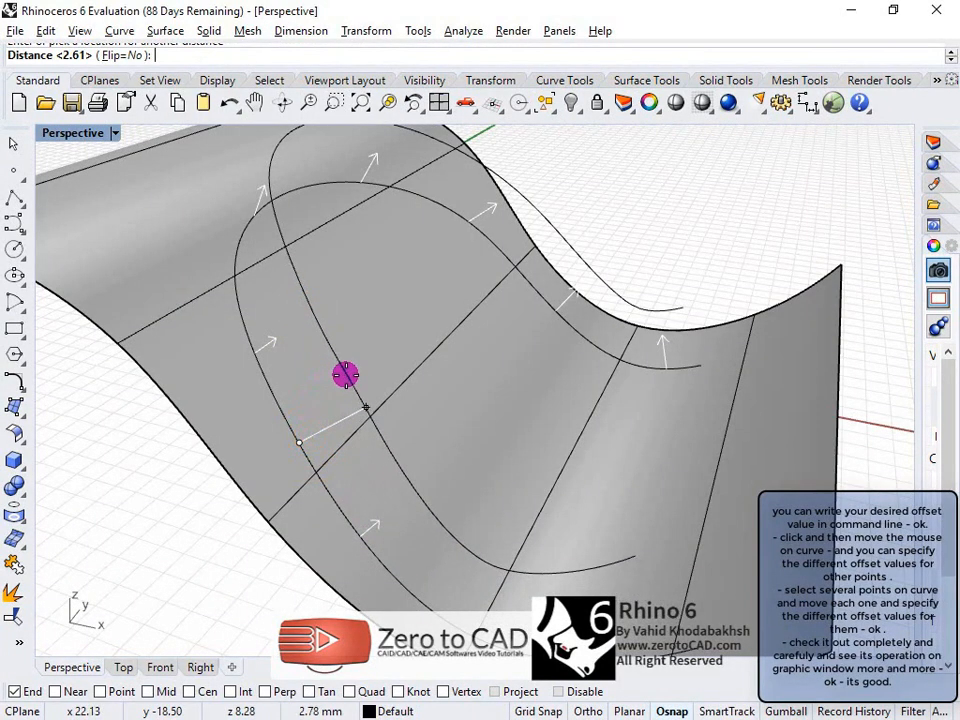
pyautogui.click(364, 367)
pyautogui.click(244, 321)
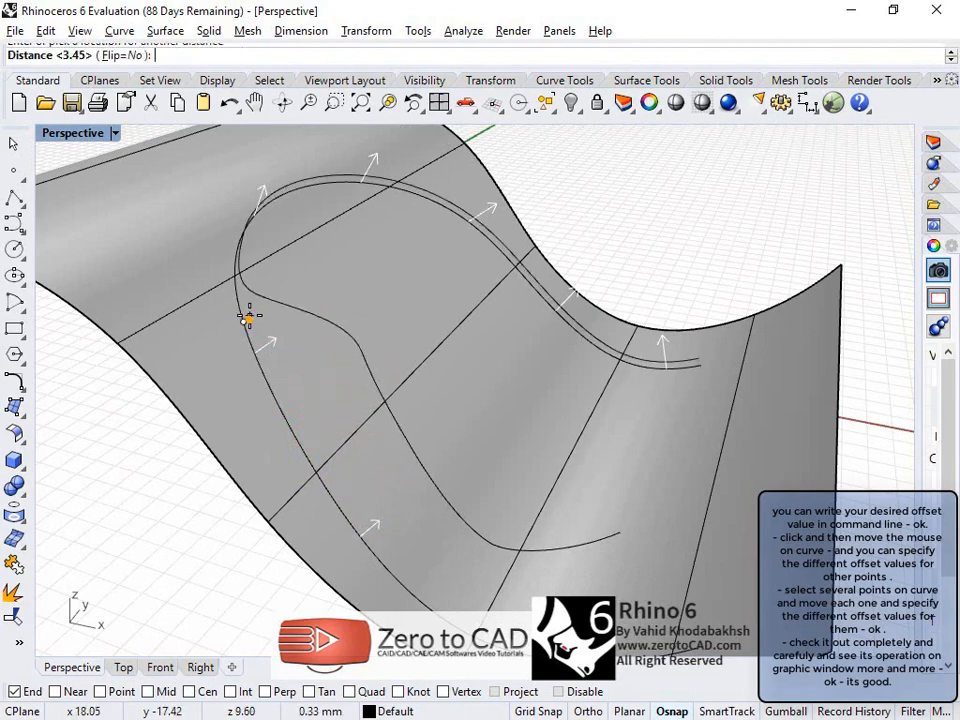
pyautogui.click(265, 290)
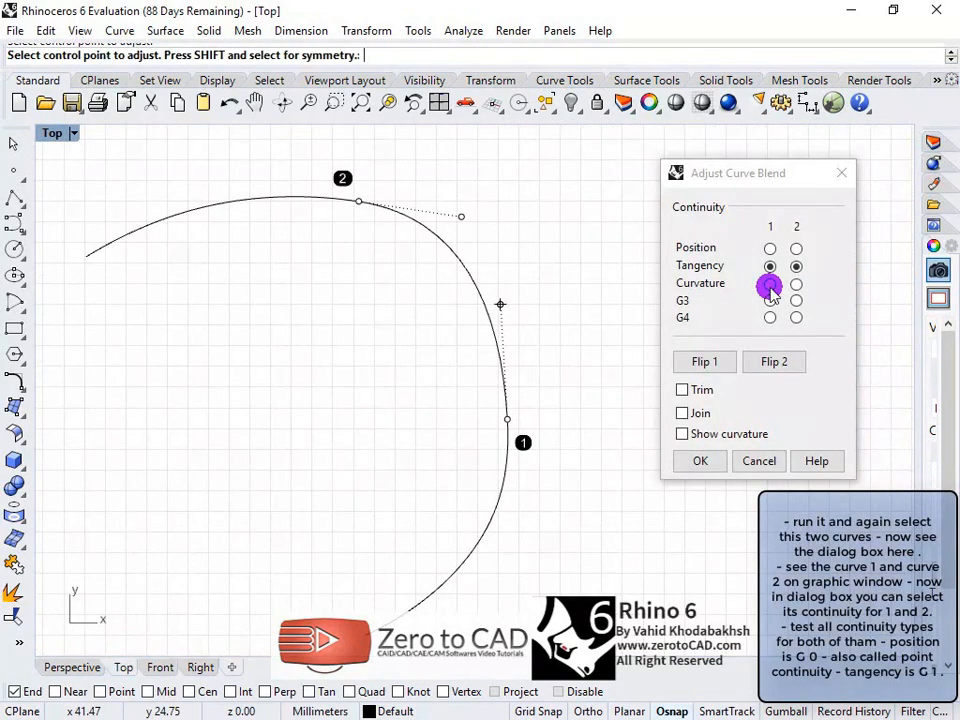
# - Try Curvature and G3 continuity at both ends of the adjustable curve blend, finishing with G4 for curves 1 and 2
pyautogui.click(770, 285)
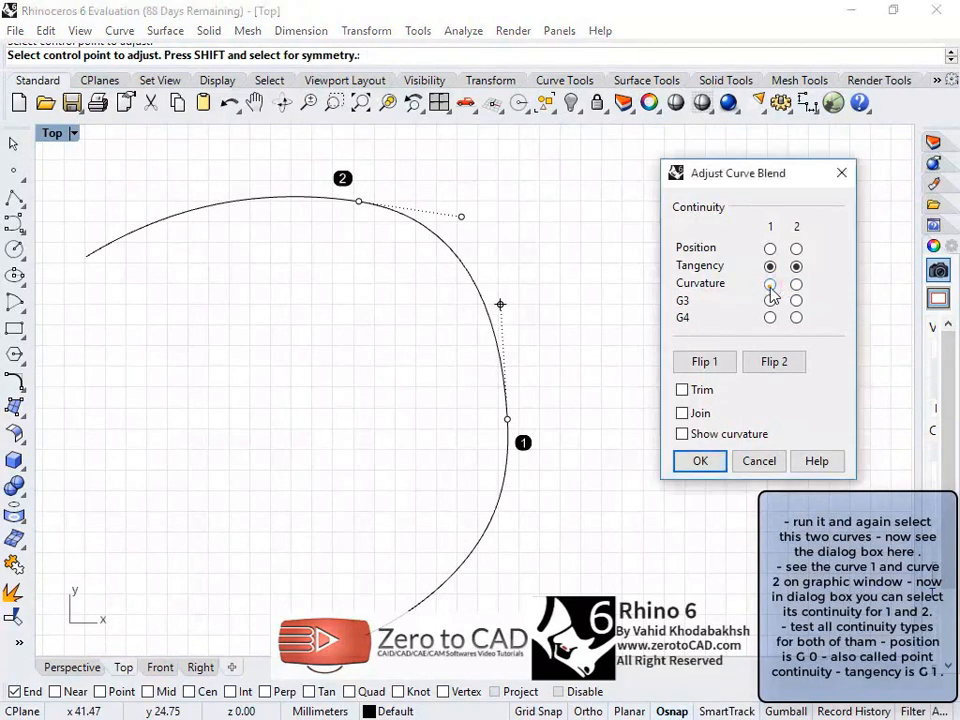
pyautogui.click(796, 284)
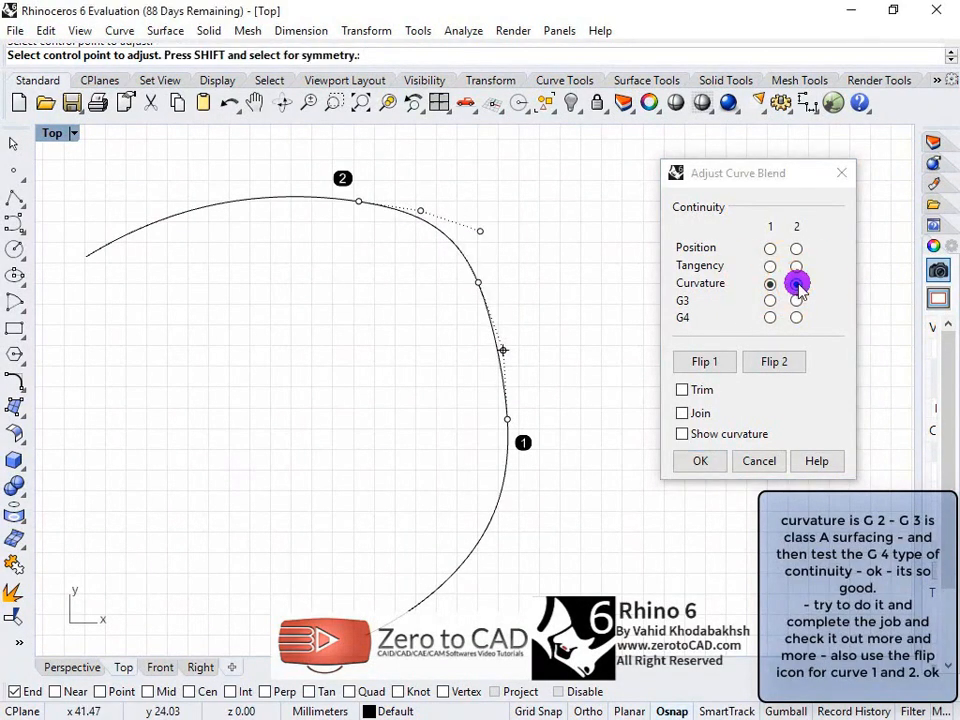
pyautogui.click(770, 300)
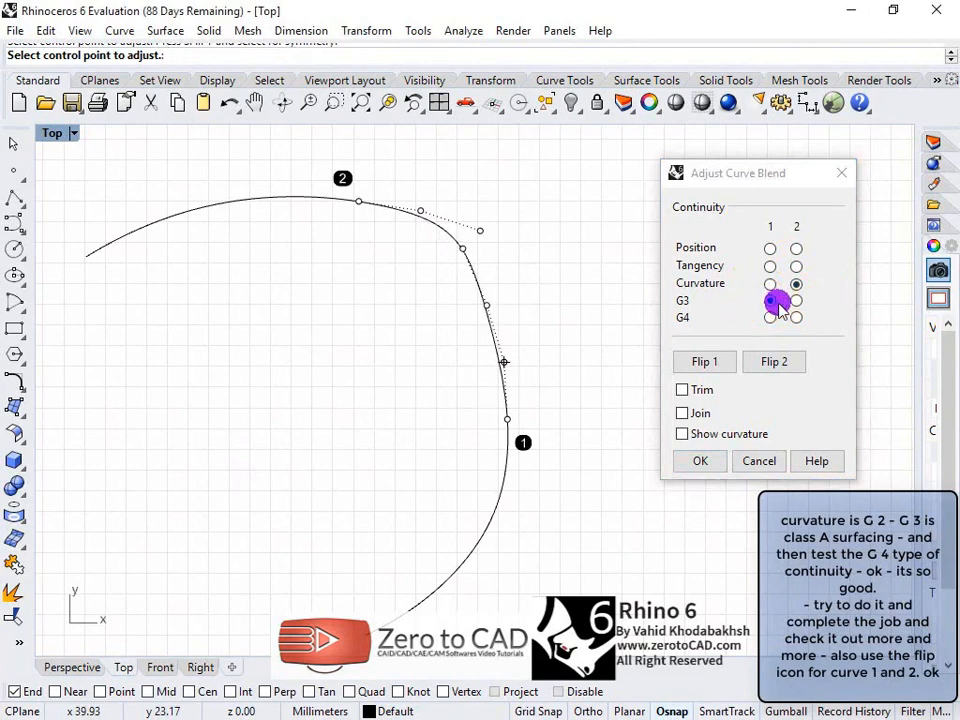
pyautogui.click(795, 301)
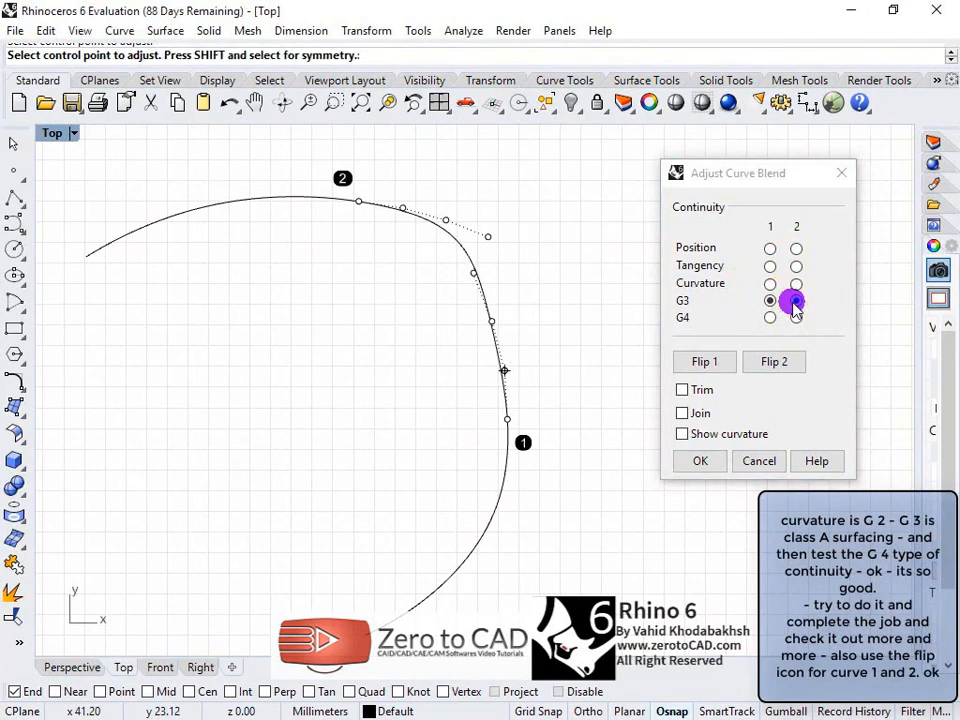
pyautogui.click(770, 318)
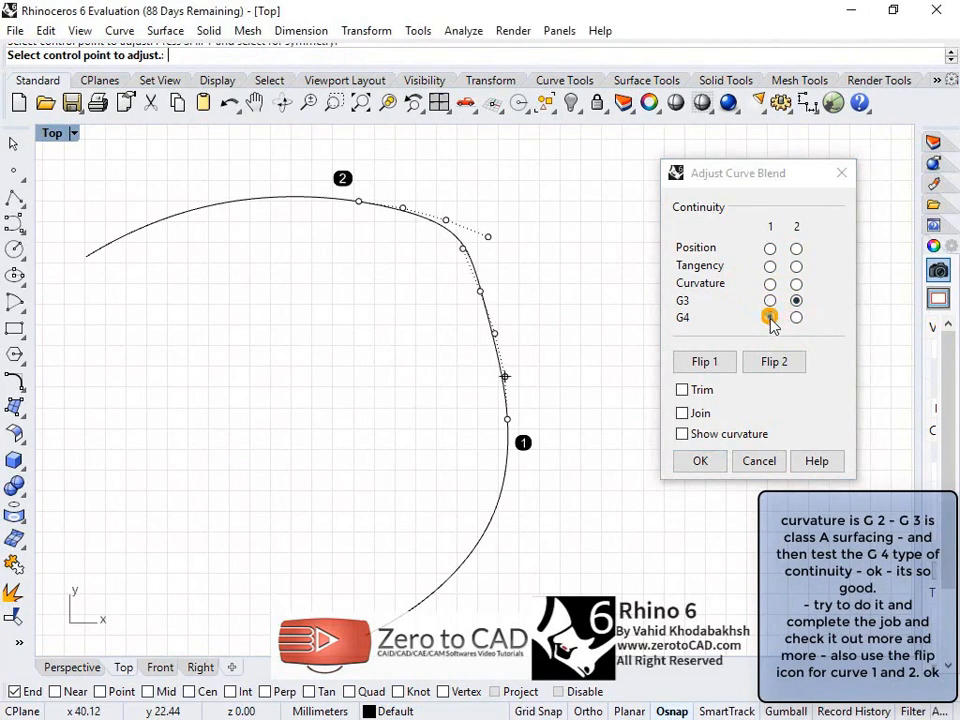
pyautogui.click(796, 318)
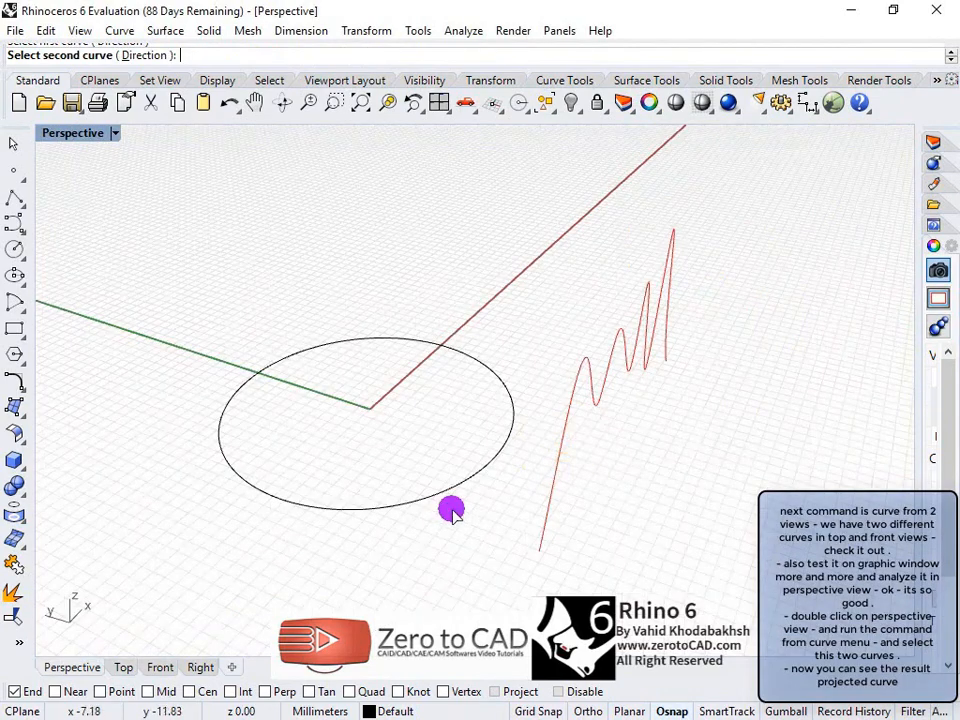
# - Create the curve from two views by choosing the circle as the second curve, and inspect the result in Perspective
pyautogui.click(439, 489)
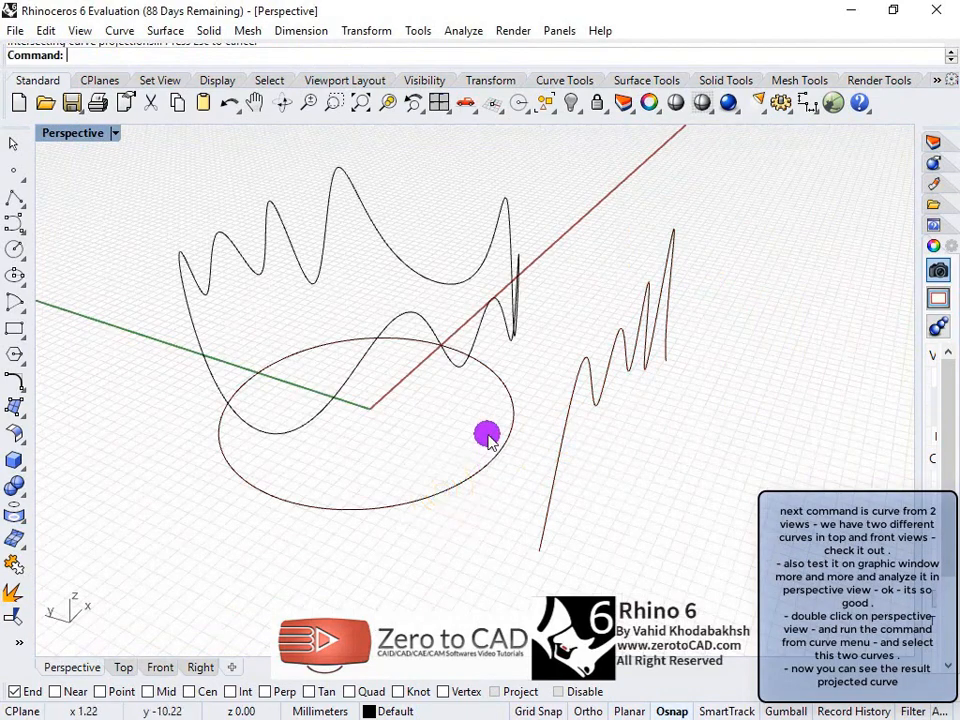
pyautogui.moveTo(478, 412)
pyautogui.mouseDown(button='right')
pyautogui.moveTo(500, 408)
pyautogui.moveTo(527, 364)
pyautogui.moveTo(351, 364)
pyautogui.moveTo(317, 343)
pyautogui.mouseUp(button='right')
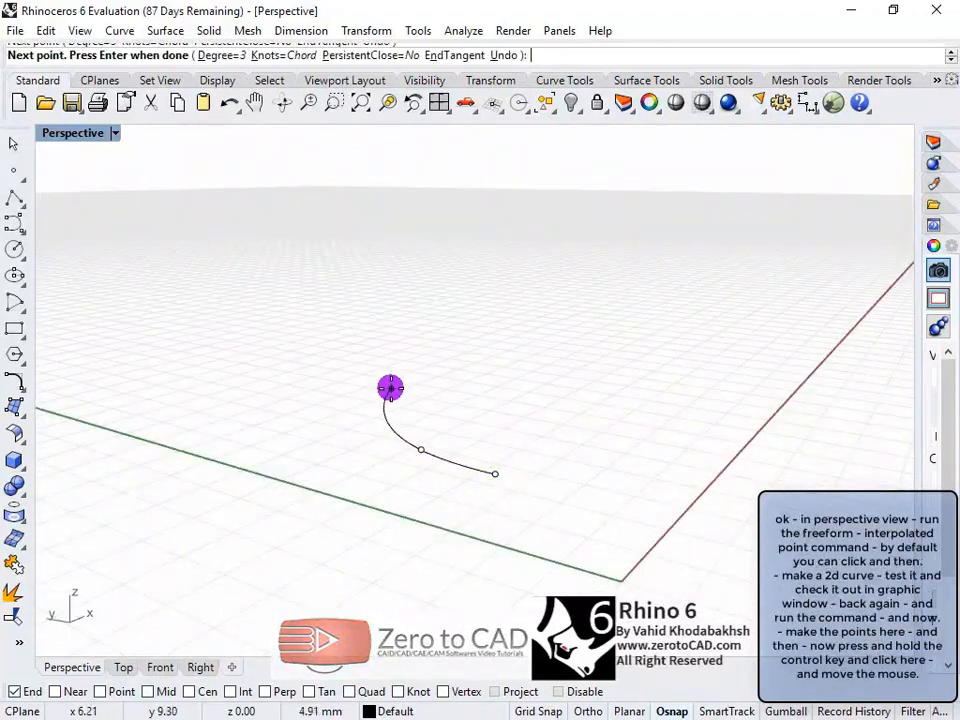
# - Place the opening points of an interpolated curve in Perspective, lifting the fourth about 1.9 mm above the construction plane and returning the fifth to it
pyautogui.click(390, 387)
pyautogui.moveTo(392, 384); pyautogui.dragTo(384, 402, button='right')
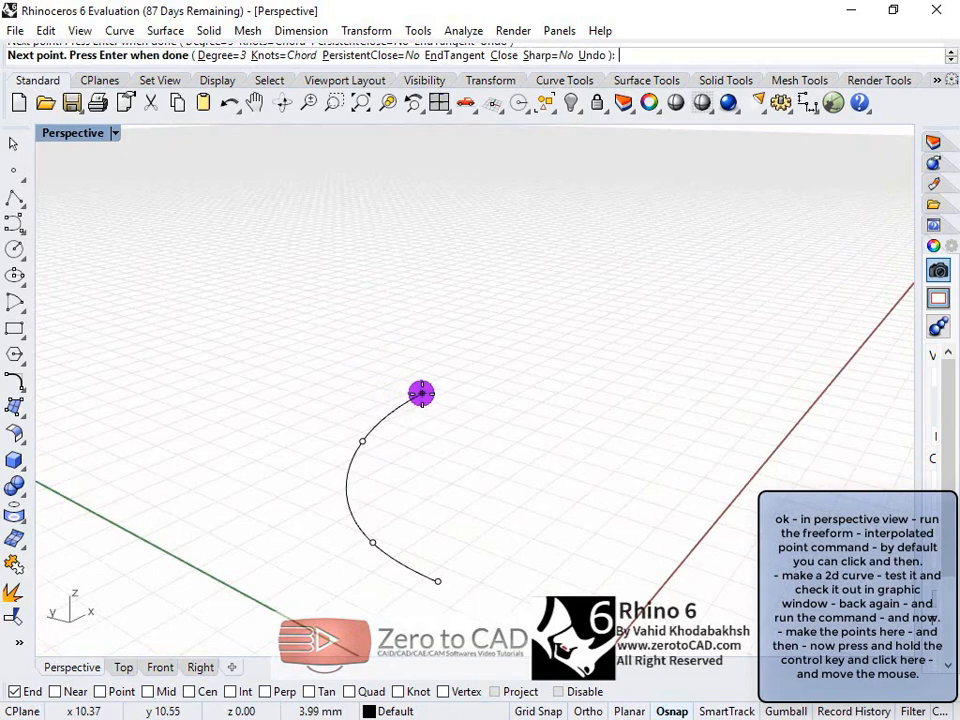
pyautogui.keyDown('ctrl'); pyautogui.click(422, 392); pyautogui.keyUp('ctrl')
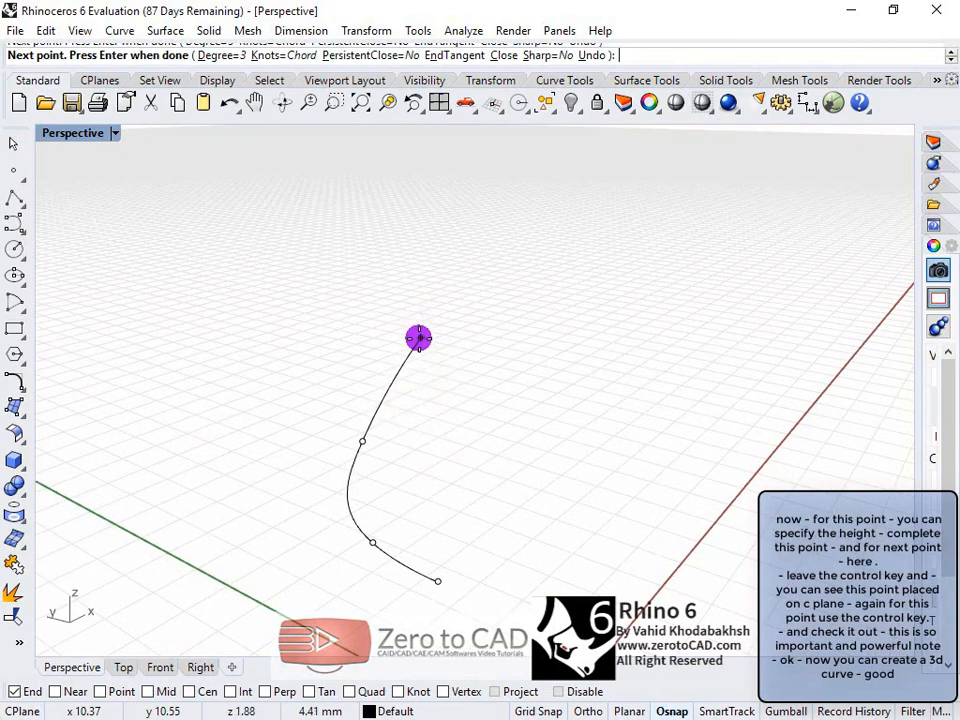
pyautogui.scroll(1, 422, 350)
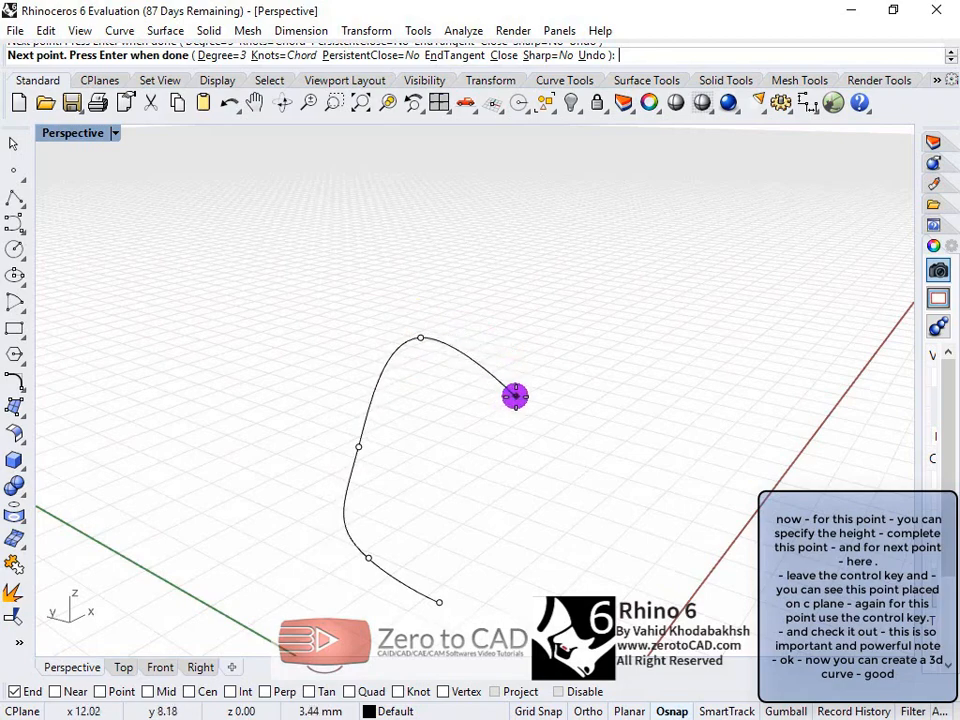
pyautogui.moveTo(515, 396); pyautogui.dragTo(507, 351, button='right')
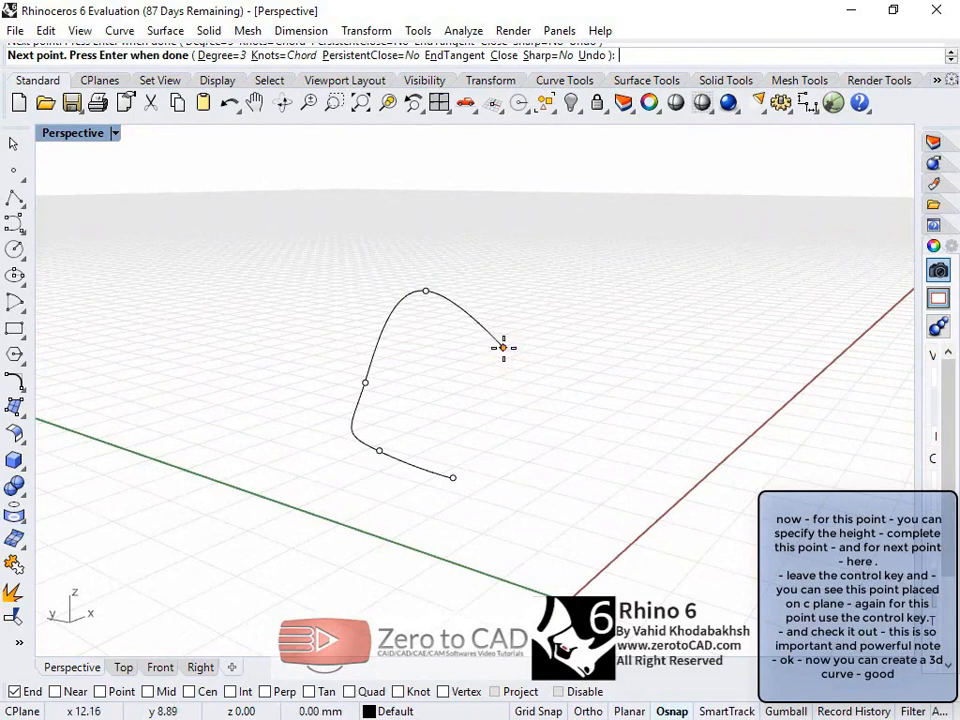
pyautogui.click(503, 347)
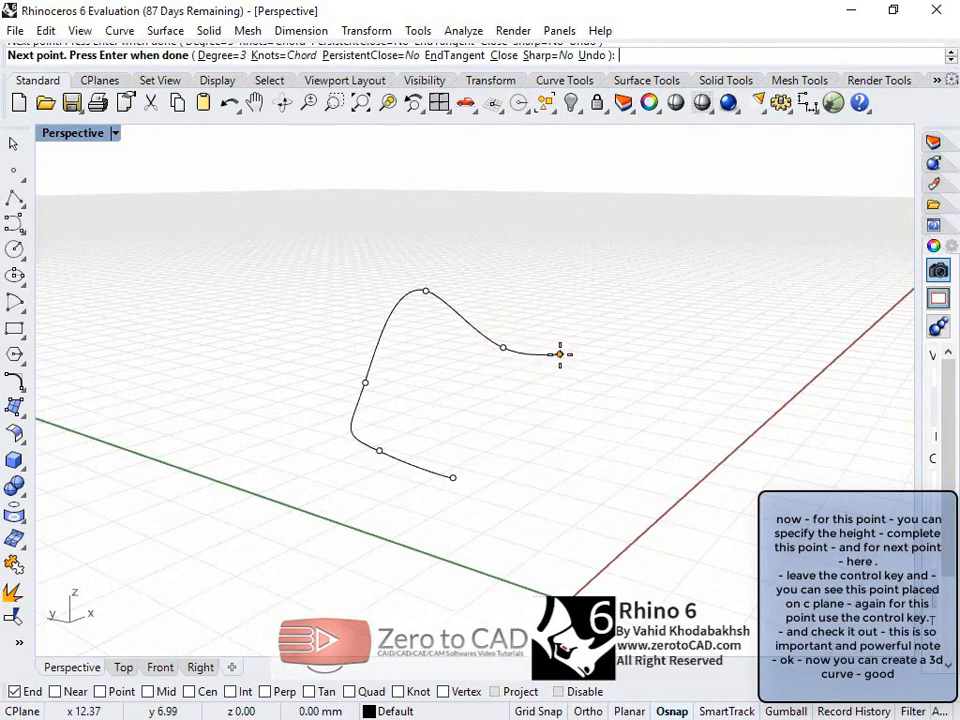
# - Continue the 3D interpolated curve around, lifting its last crest point about 2.1 mm, and close it at the start point
pyautogui.moveTo(587, 357)
pyautogui.mouseDown(button='right')
pyautogui.moveTo(613, 354)
pyautogui.moveTo(577, 364)
pyautogui.mouseUp(button='right')
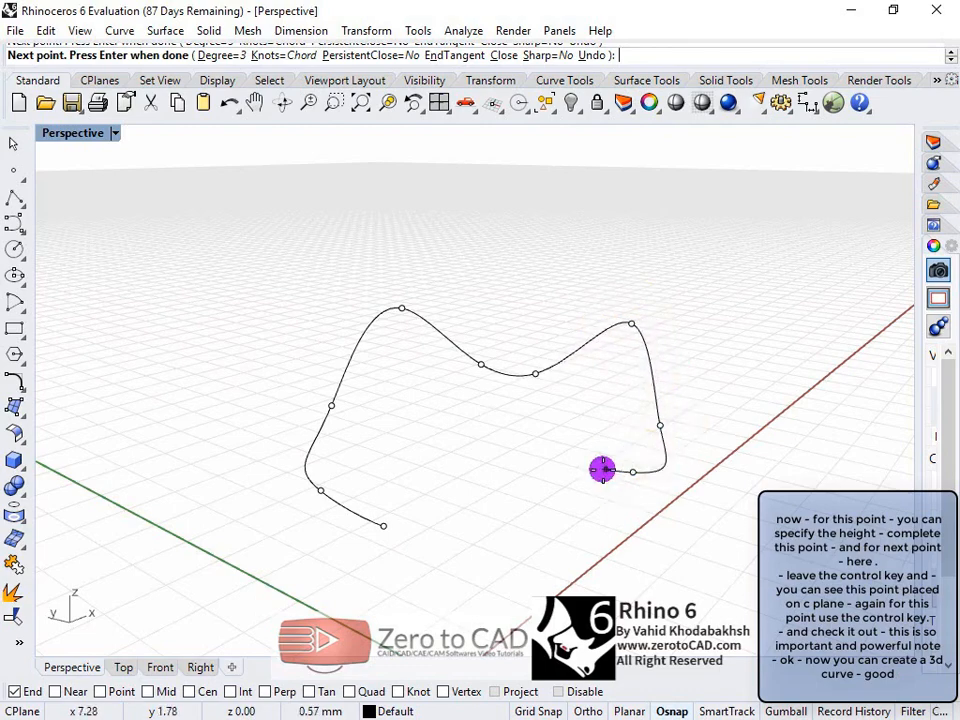
pyautogui.moveTo(556, 429)
pyautogui.keyDown('ctrl'); pyautogui.mouseDown(button='right')
pyautogui.moveTo(565, 408)
pyautogui.moveTo(568, 426)
pyautogui.mouseUp(button='right'); pyautogui.keyUp('ctrl')
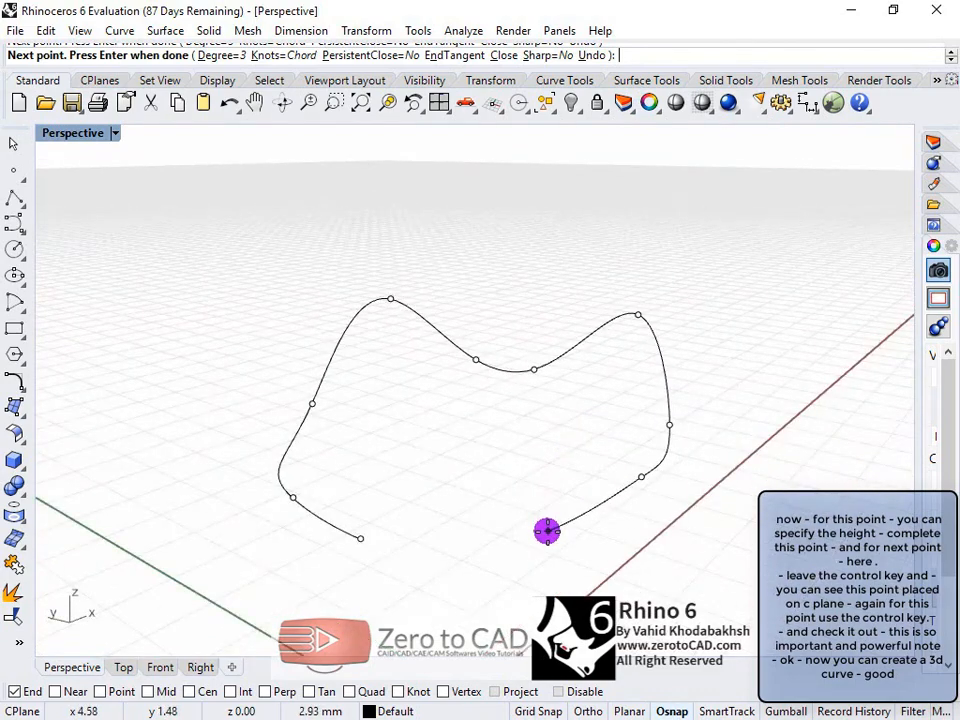
pyautogui.keyDown('ctrl'); pyautogui.moveTo(548, 524); pyautogui.dragTo(545, 433); pyautogui.keyUp('ctrl')
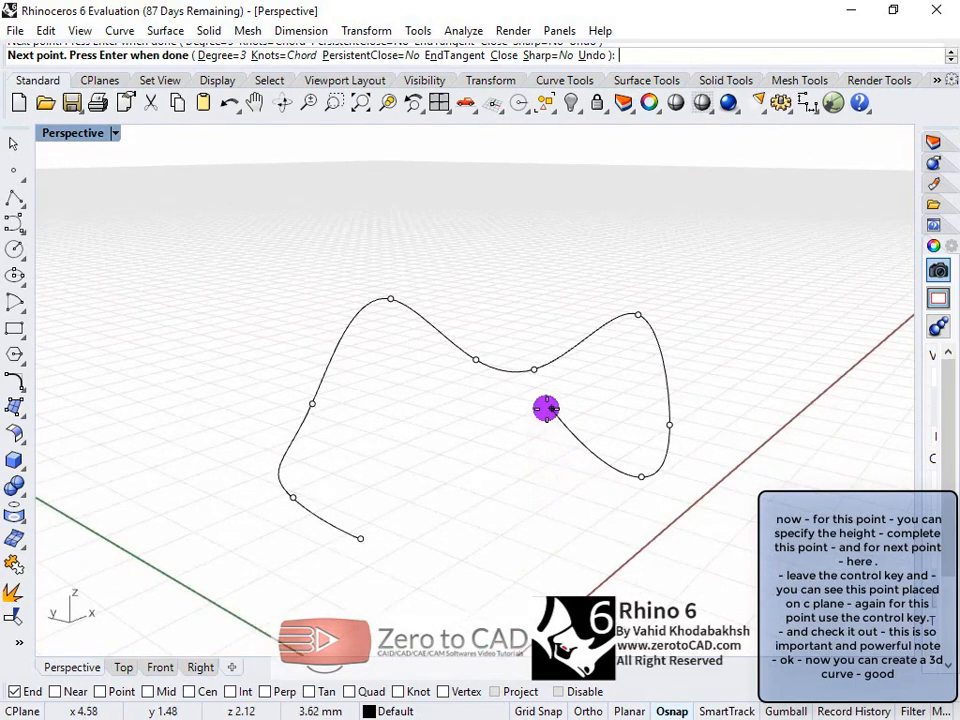
pyautogui.click(546, 405)
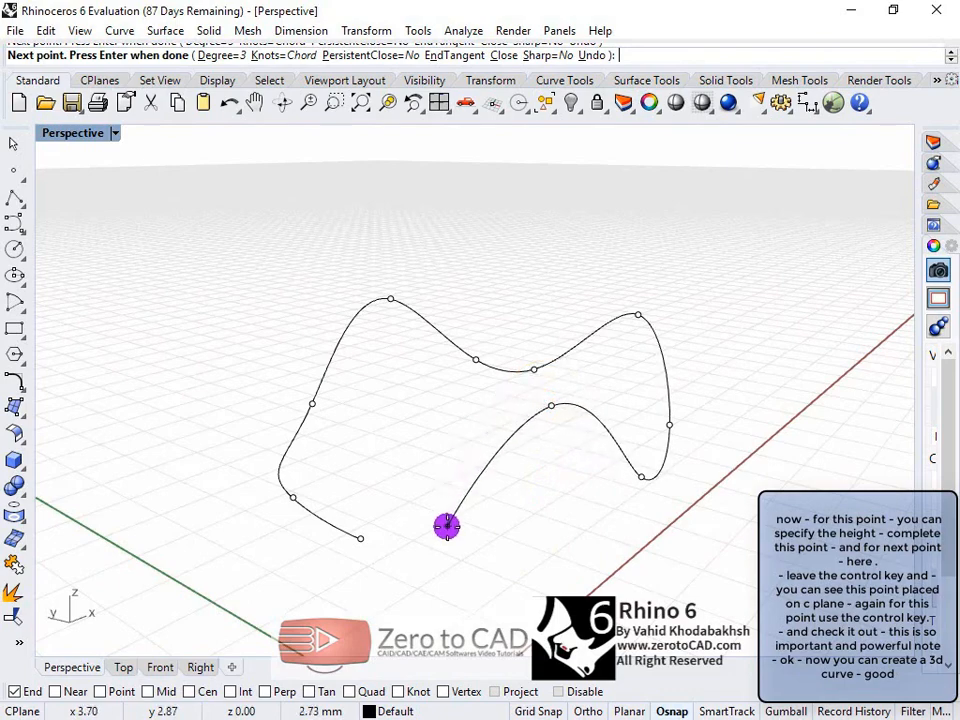
pyautogui.click(360, 540)
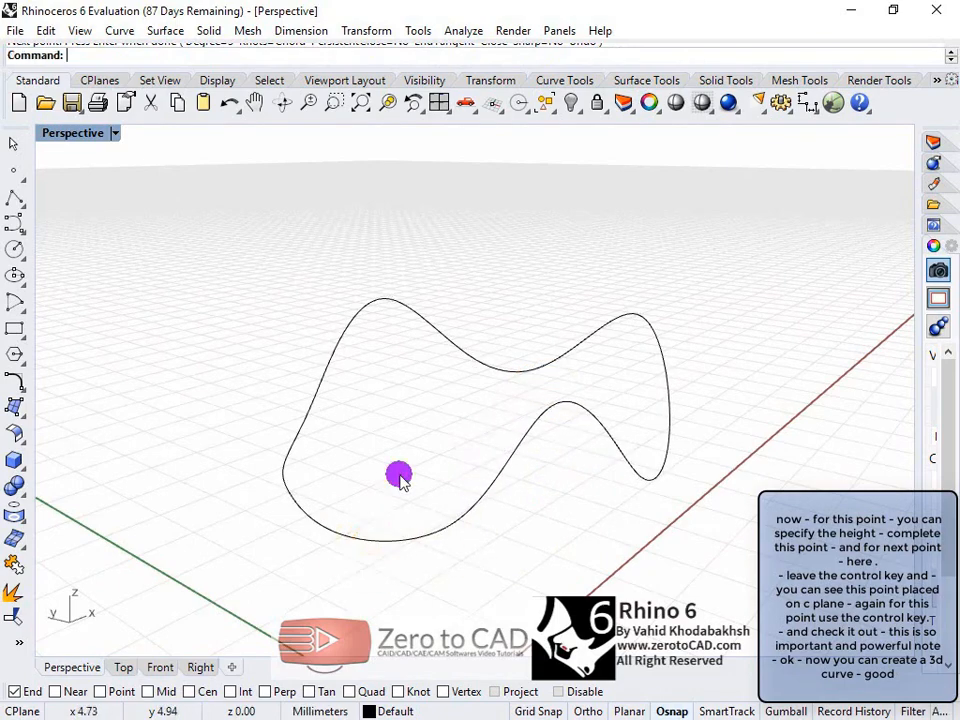
pyautogui.moveTo(455, 460); pyautogui.dragTo(478, 433, button='right')
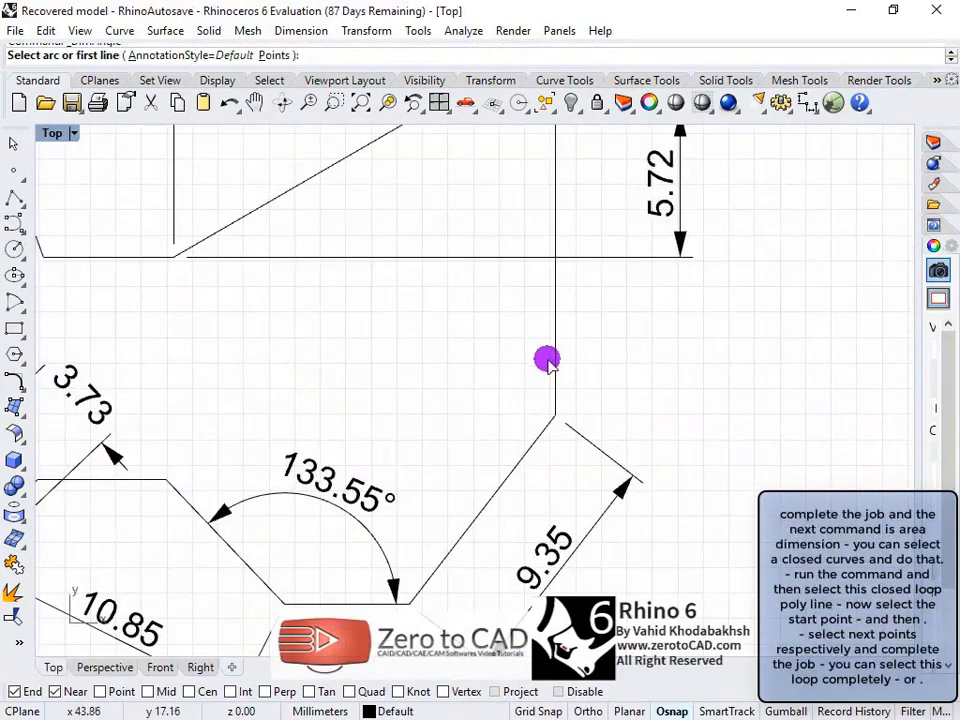
# - Add an angle dimension between the outline's long vertical edge and the adjoining 9.35 mm slanted edge, placed inside the profile
pyautogui.click(548, 362)
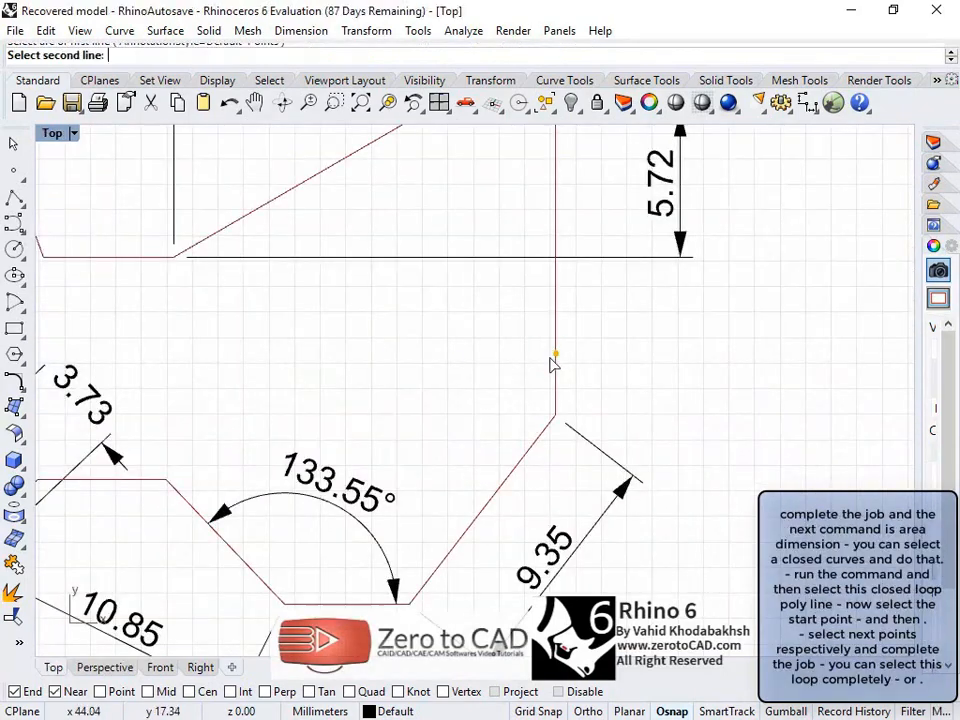
pyautogui.click(514, 456)
pyautogui.moveTo(478, 383)
pyautogui.mouseDown()
pyautogui.moveTo(456, 381)
pyautogui.moveTo(466, 366)
pyautogui.mouseUp()
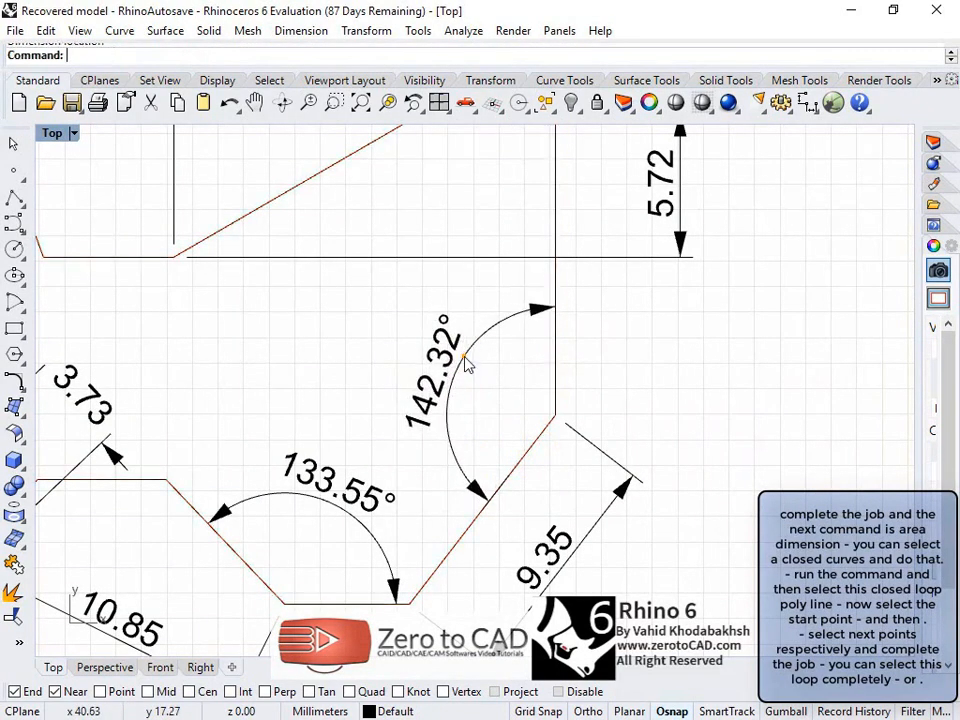
# - Start an area dimension for the closed polyline outline
pyautogui.click(288, 31)
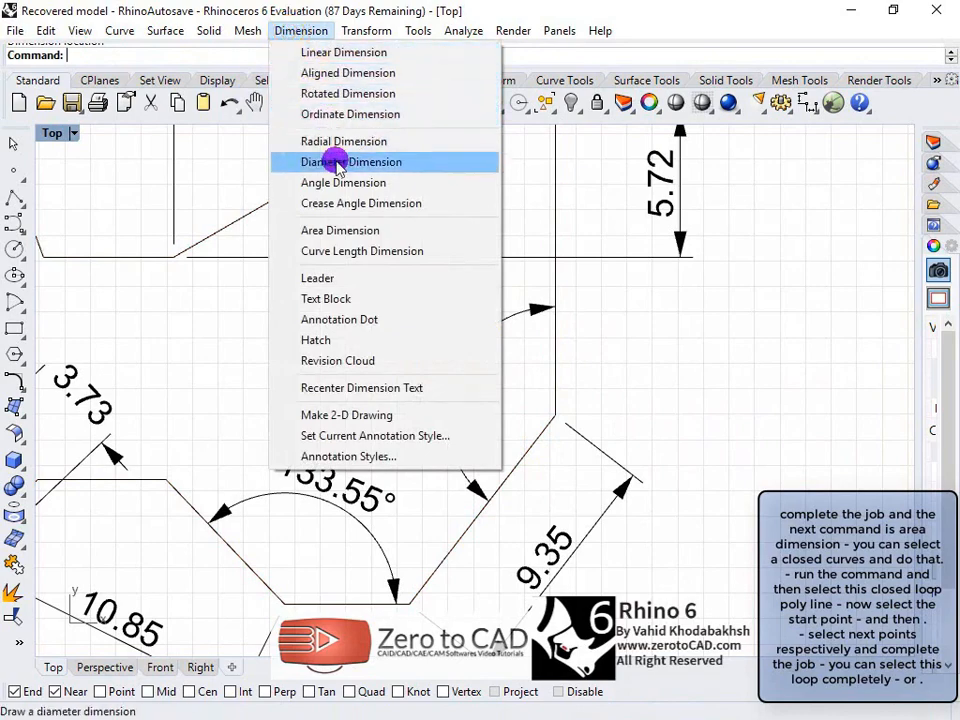
pyautogui.click(354, 235)
pyautogui.scroll(-6, 465, 424)
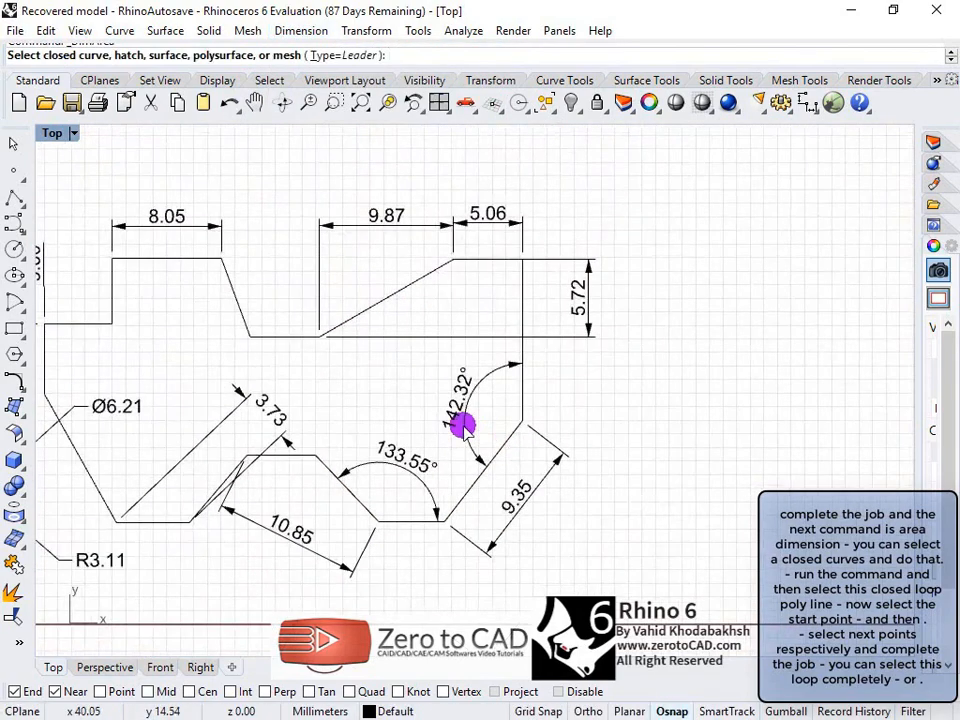
pyautogui.moveTo(300, 406); pyautogui.dragTo(565, 374, button='right')
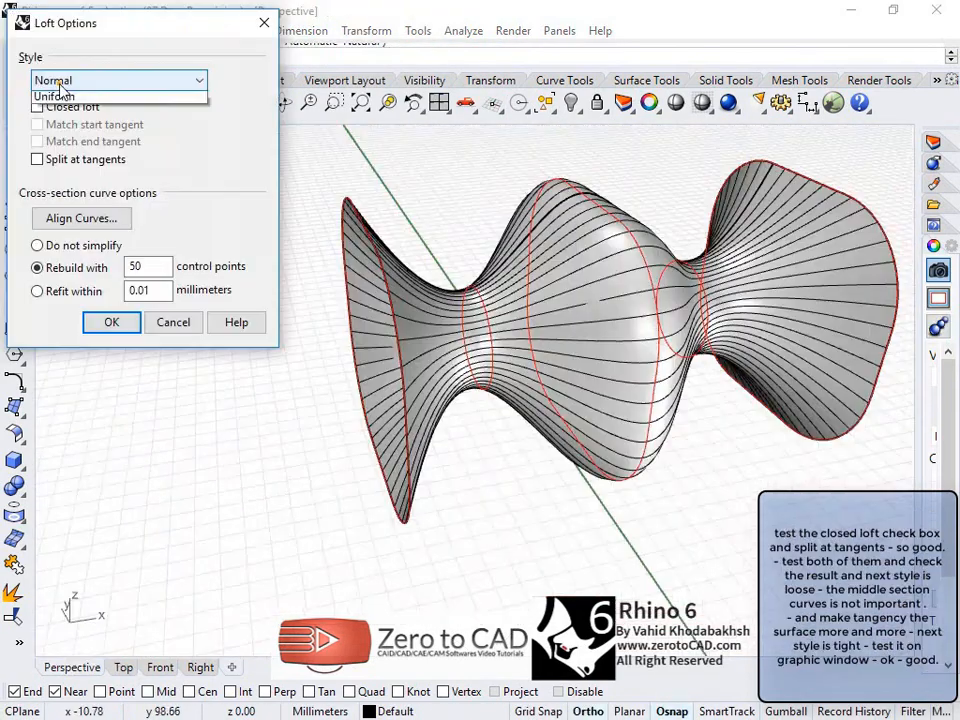
# - Try the Loose and Tight loft styles and finish with Straight sections, checking how each surface preview follows the section curves
pyautogui.click(60, 117)
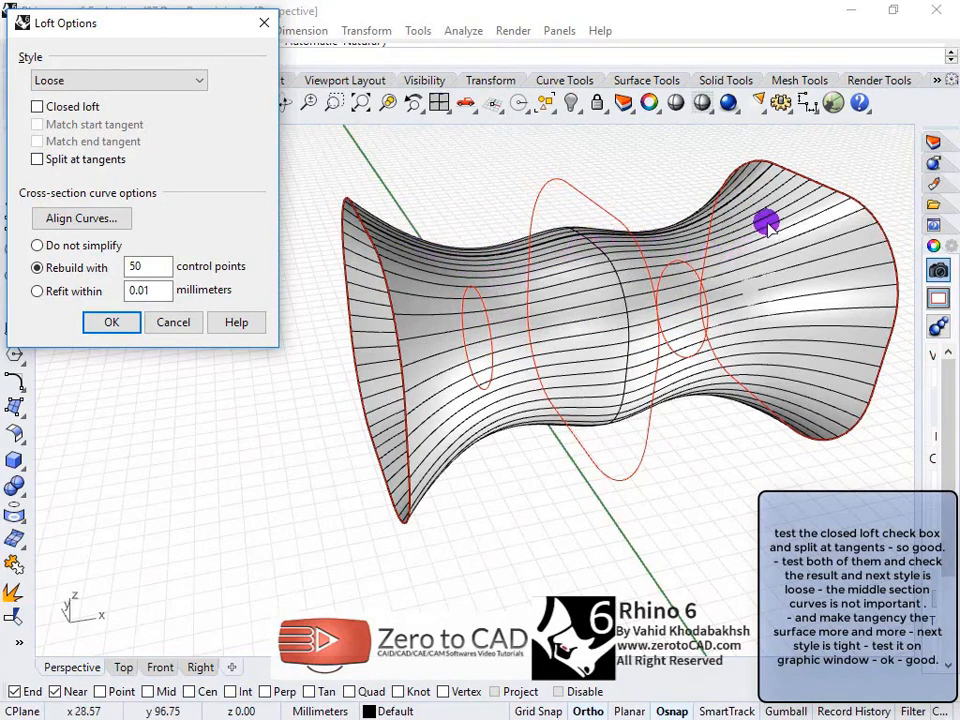
pyautogui.click(118, 80)
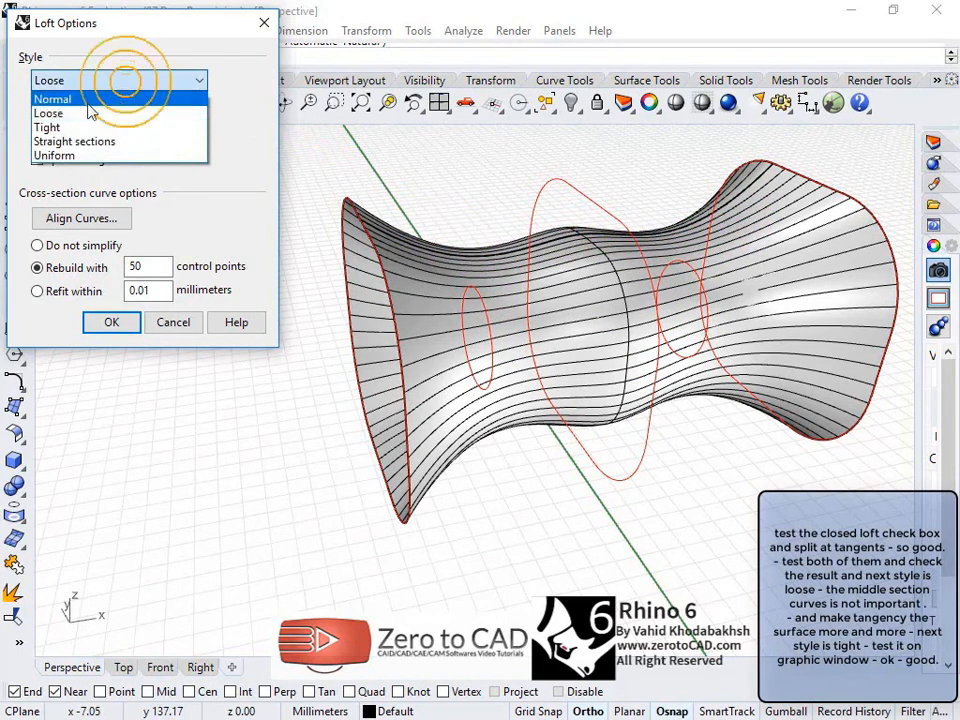
pyautogui.click(50, 126)
pyautogui.moveTo(501, 280); pyautogui.dragTo(597, 305, button='right')
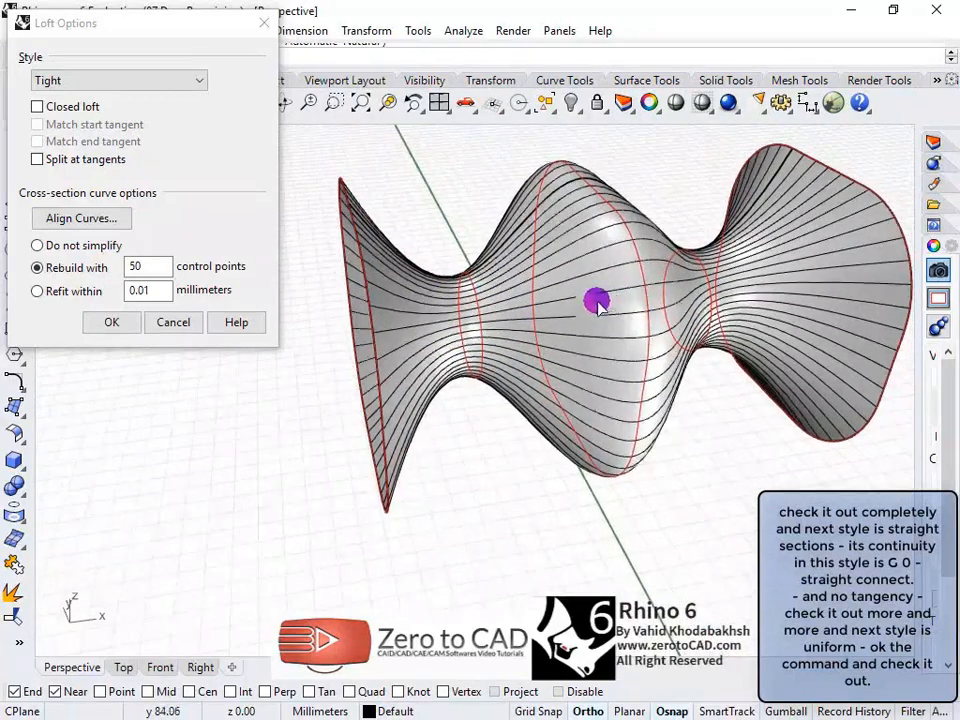
pyautogui.click(135, 83)
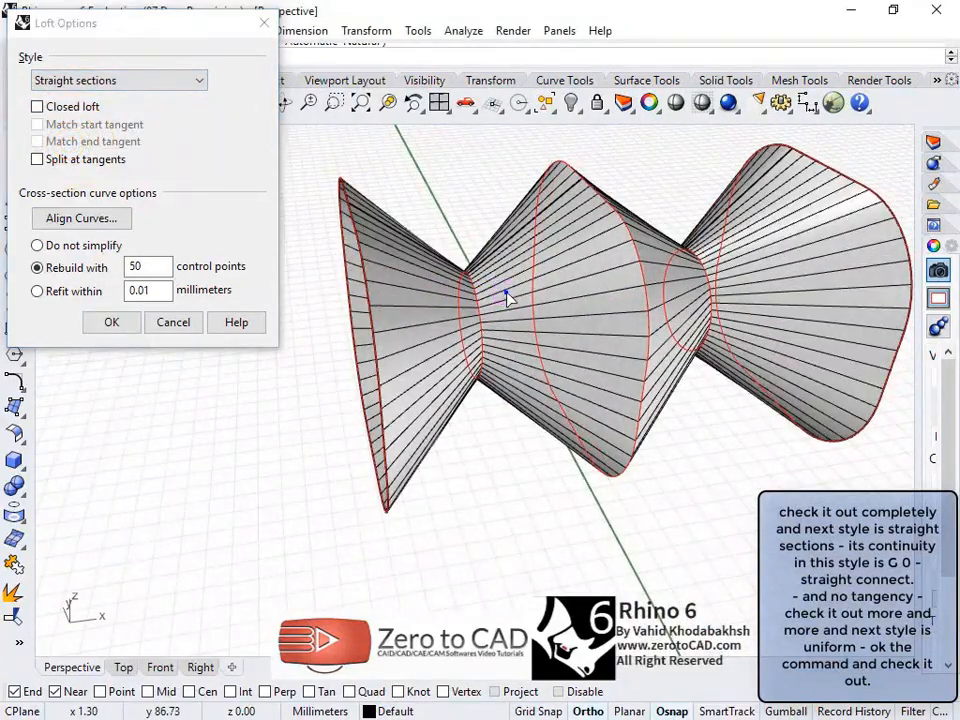
pyautogui.moveTo(506, 293)
pyautogui.mouseDown(button='right')
pyautogui.moveTo(514, 296)
pyautogui.moveTo(467, 285)
pyautogui.moveTo(557, 272)
pyautogui.moveTo(467, 240)
pyautogui.moveTo(499, 249)
pyautogui.mouseUp(button='right')
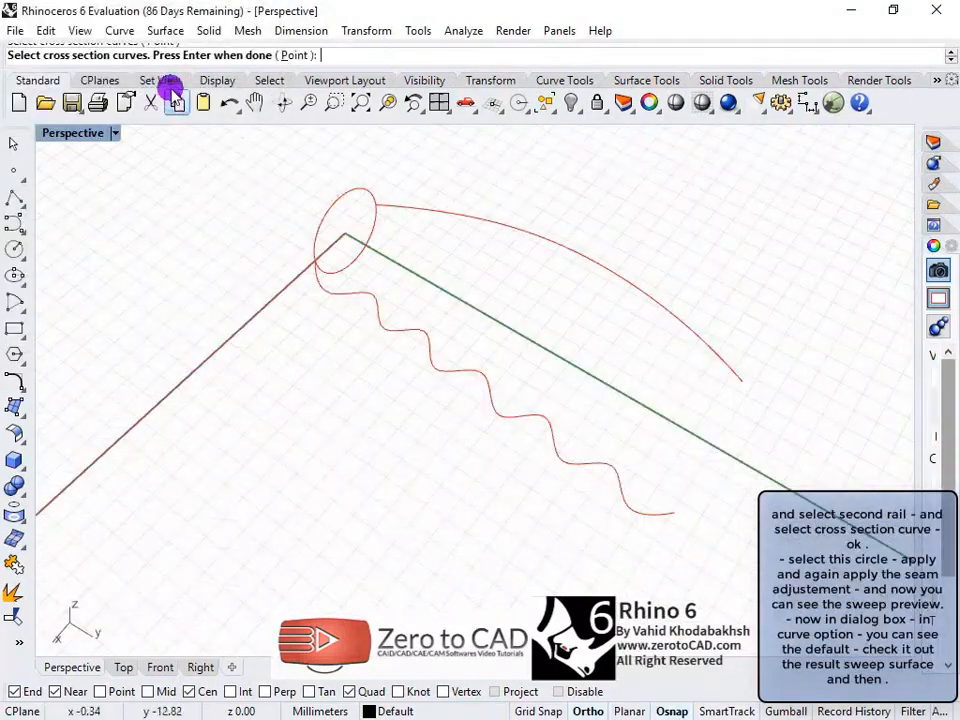
# - Accept the circle as the two-rail sweep's cross section with its default seam, and inspect the preview with unchanged cross sections
pyautogui.rightClick(258, 230)
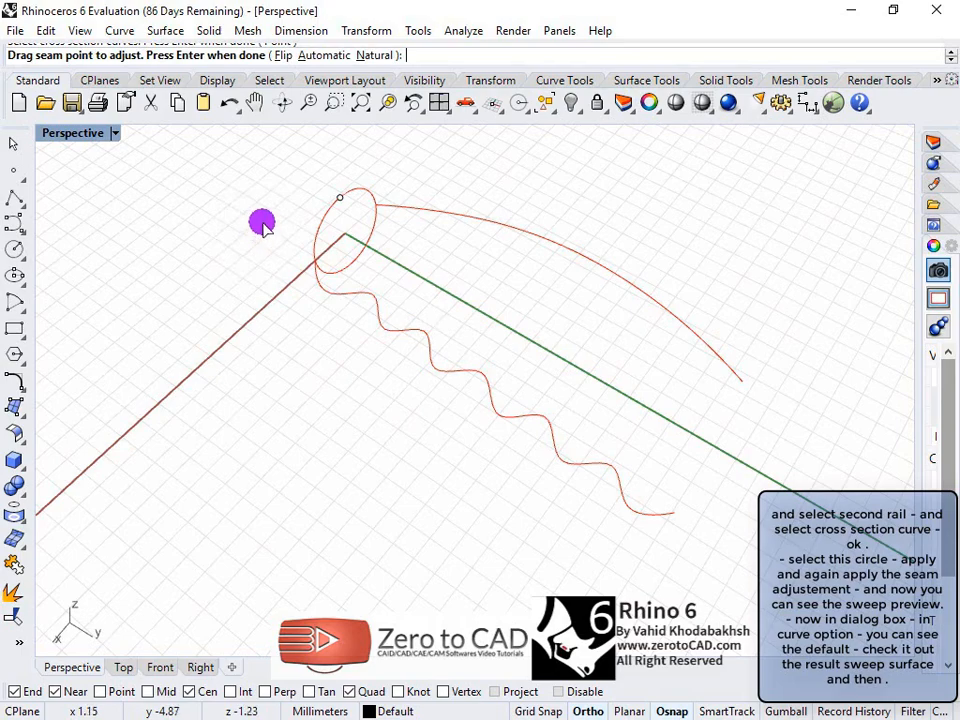
pyautogui.rightClick(255, 210)
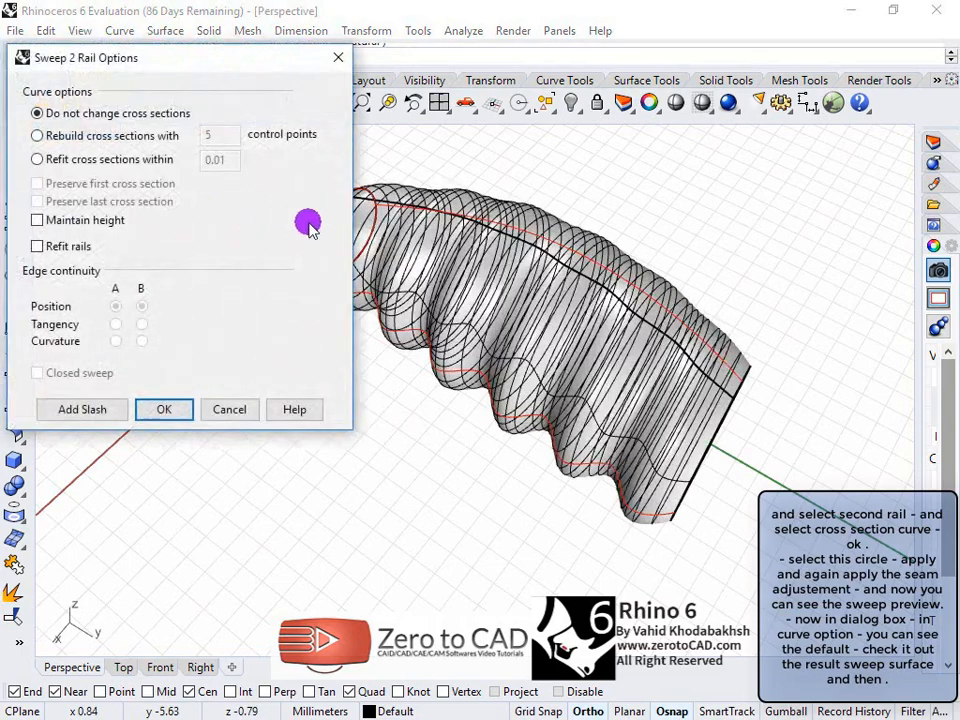
pyautogui.moveTo(558, 215); pyautogui.dragTo(580, 228, button='right')
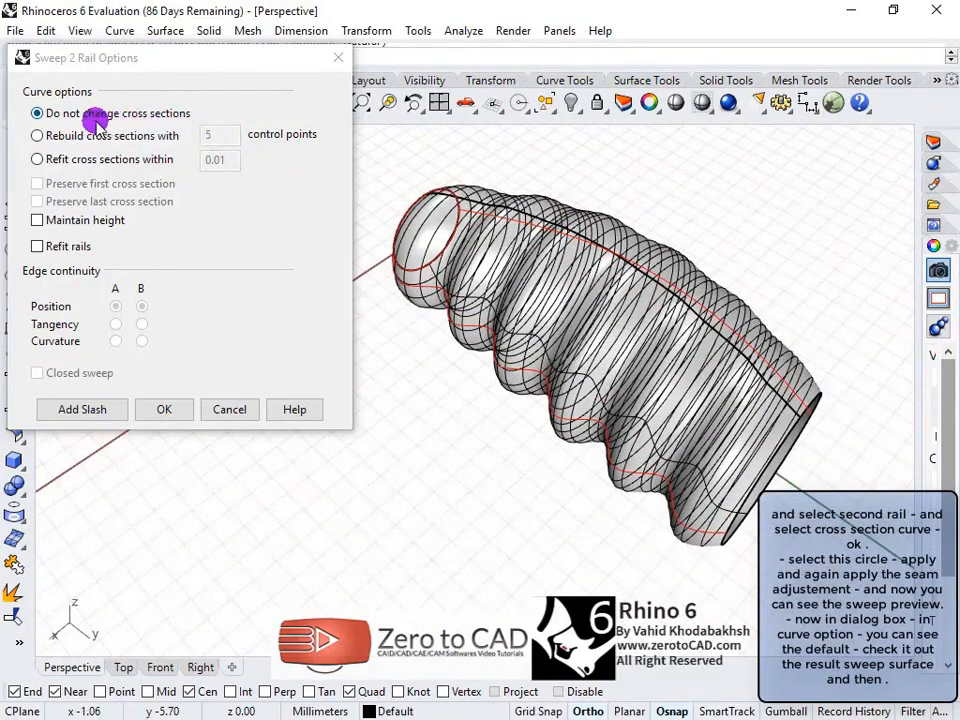
pyautogui.moveTo(524, 288); pyautogui.dragTo(563, 253, button='right')
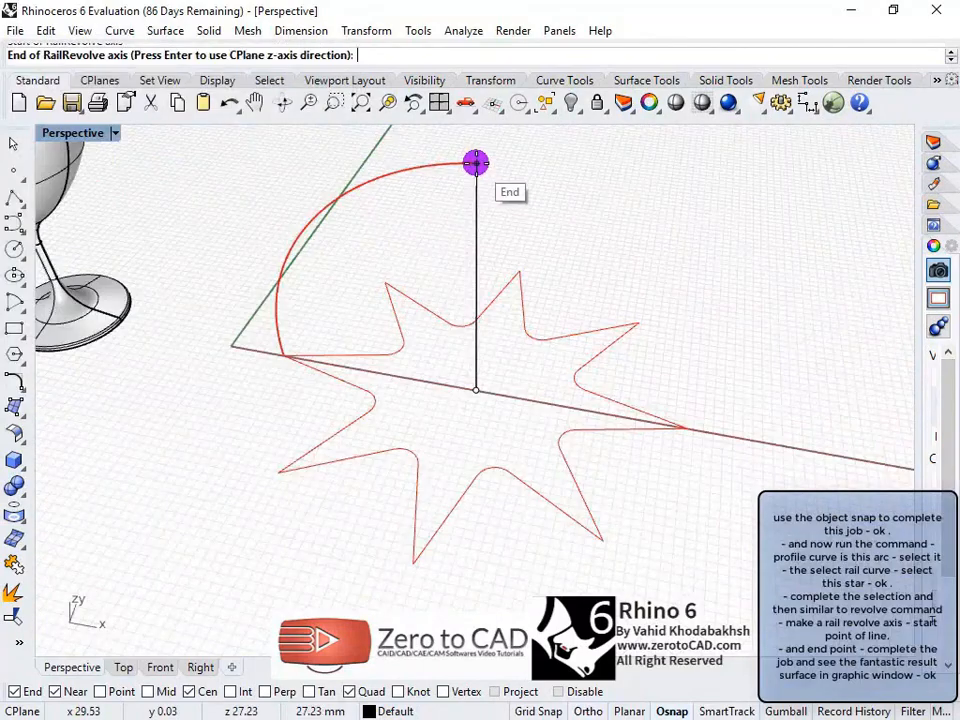
# - Finish the rail revolve by ending its axis at the arc's upper endpoint, and show the star-shaped dome in Rendered display mode
pyautogui.click(476, 161)
pyautogui.moveTo(521, 360); pyautogui.dragTo(491, 467, button='right')
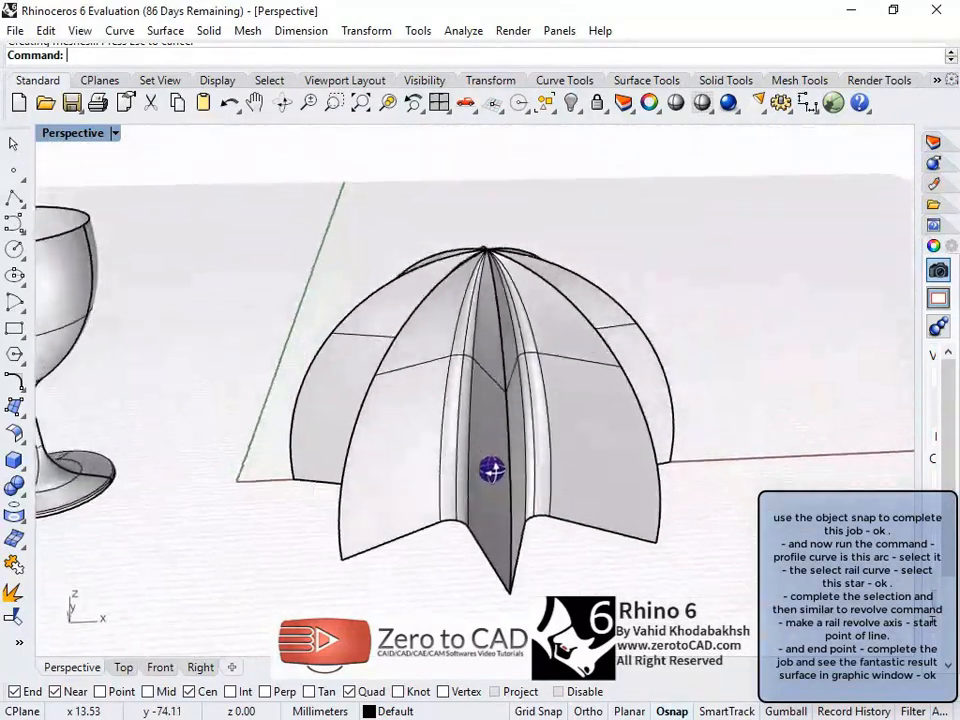
pyautogui.click(115, 133)
pyautogui.click(160, 146)
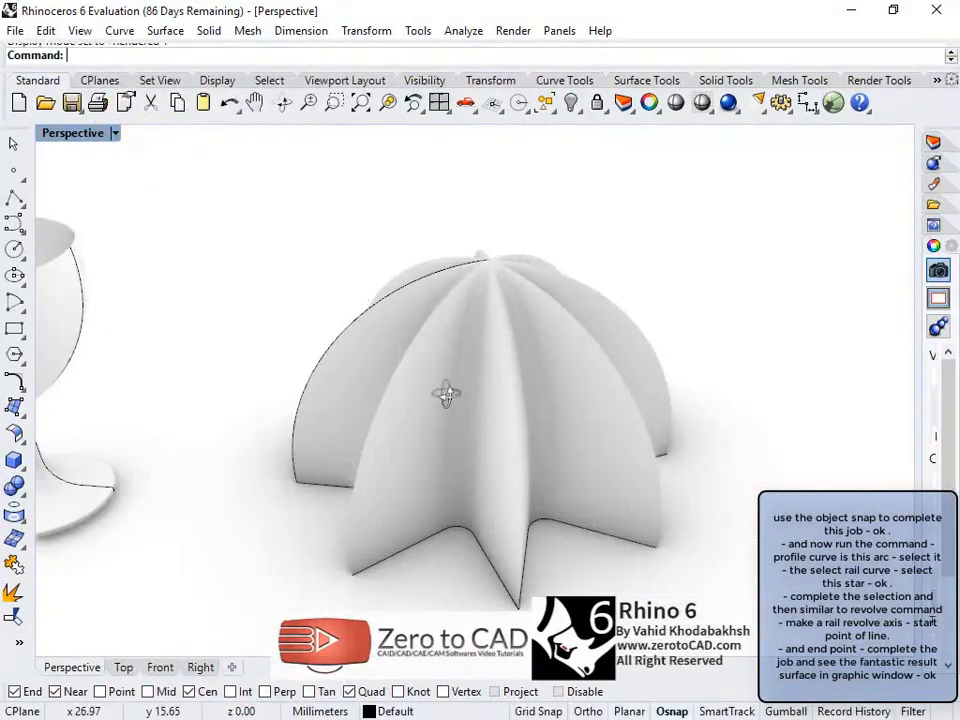
pyautogui.moveTo(446, 394)
pyautogui.mouseDown(button='right')
pyautogui.moveTo(360, 358)
pyautogui.moveTo(332, 379)
pyautogui.moveTo(433, 456)
pyautogui.mouseUp(button='right')
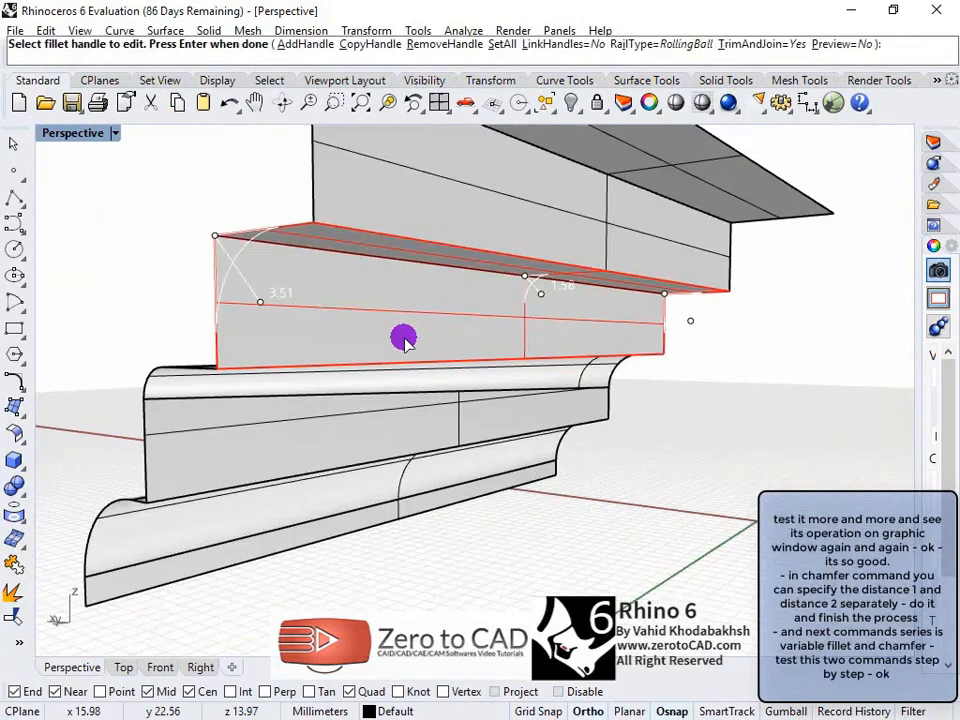
# - Apply the variable-radius fillet along the highlighted upper step edge and inspect the filleted steps from the other side
pyautogui.moveTo(401, 336); pyautogui.dragTo(818, 381, button='right')
pyautogui.press('Return')
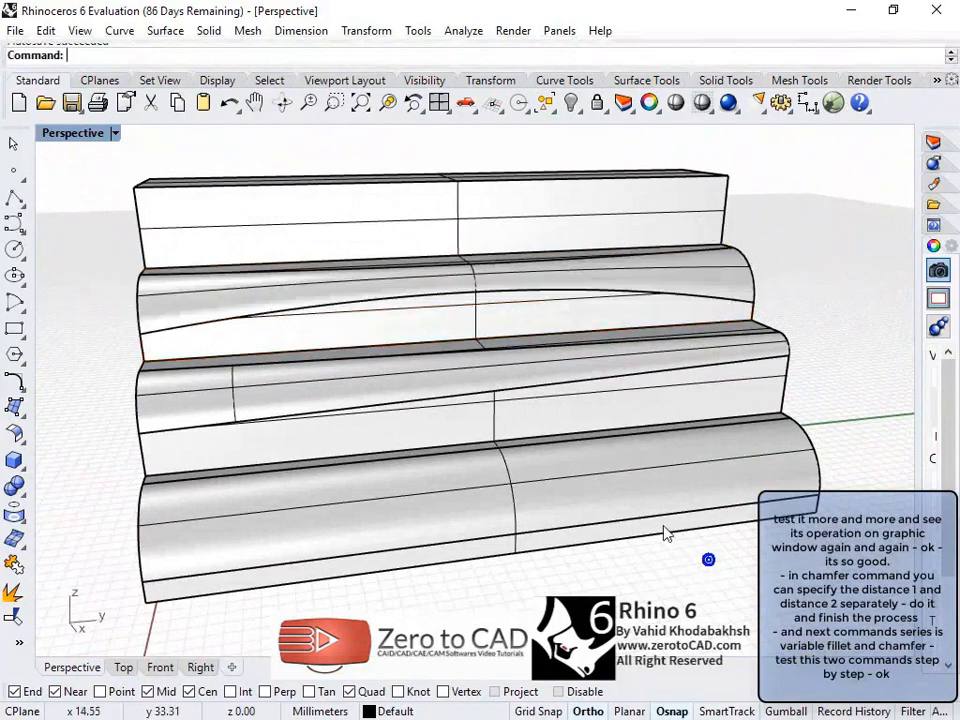
pyautogui.moveTo(407, 322); pyautogui.dragTo(379, 390, button='right')
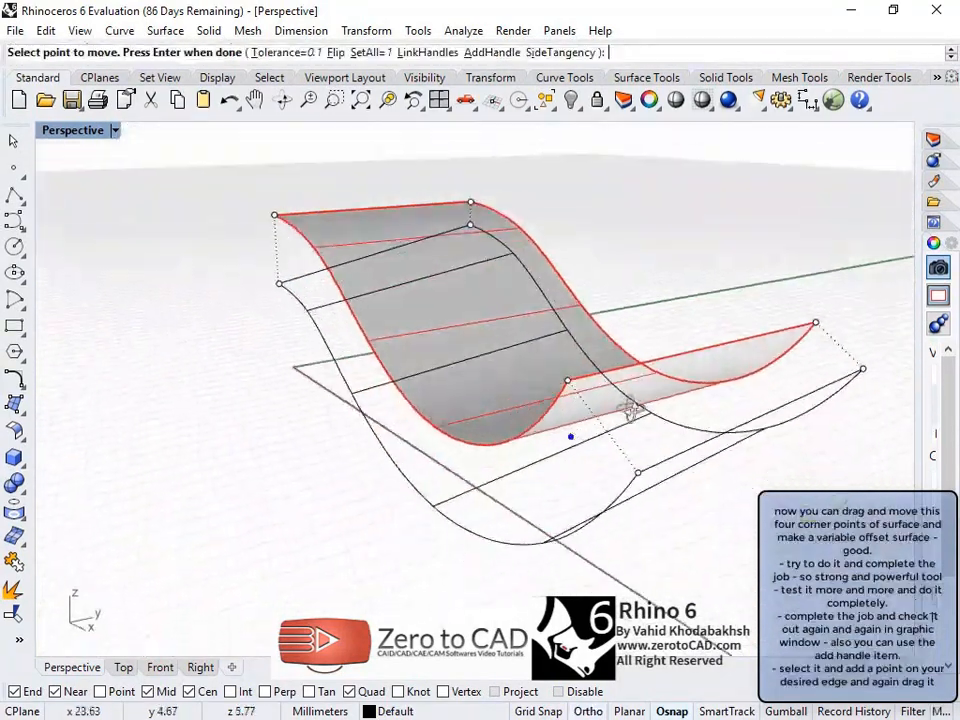
# - Add a handle midway along the surface's near long edge in the variable offset and move its offset point closer to the surface
pyautogui.moveTo(632, 408); pyautogui.dragTo(426, 336, button='right')
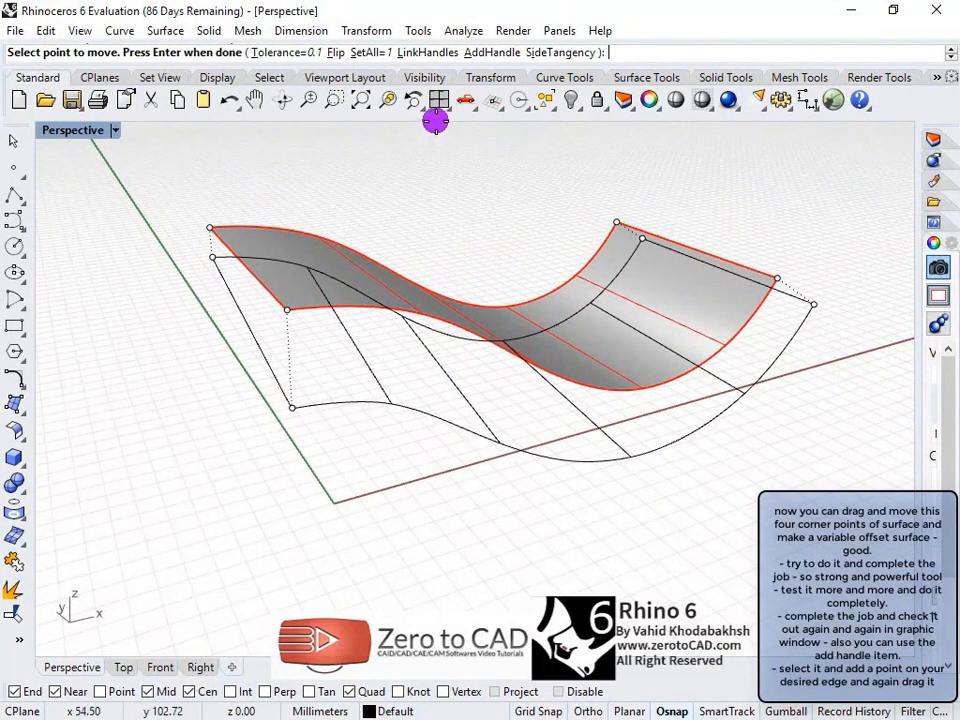
pyautogui.click(492, 55)
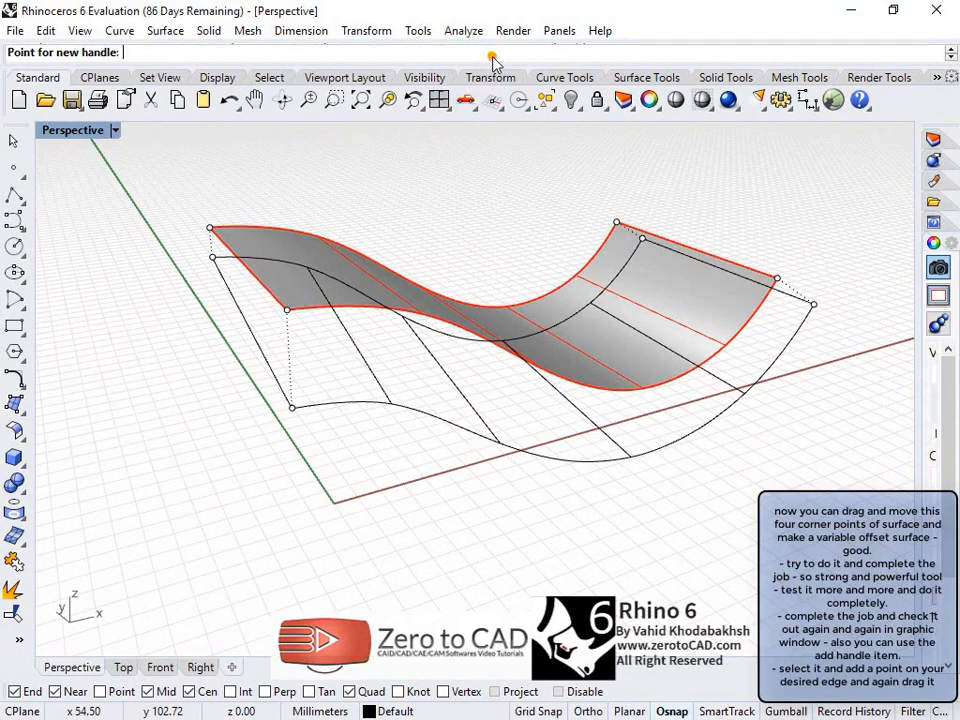
pyautogui.moveTo(518, 236); pyautogui.dragTo(518, 246, button='right')
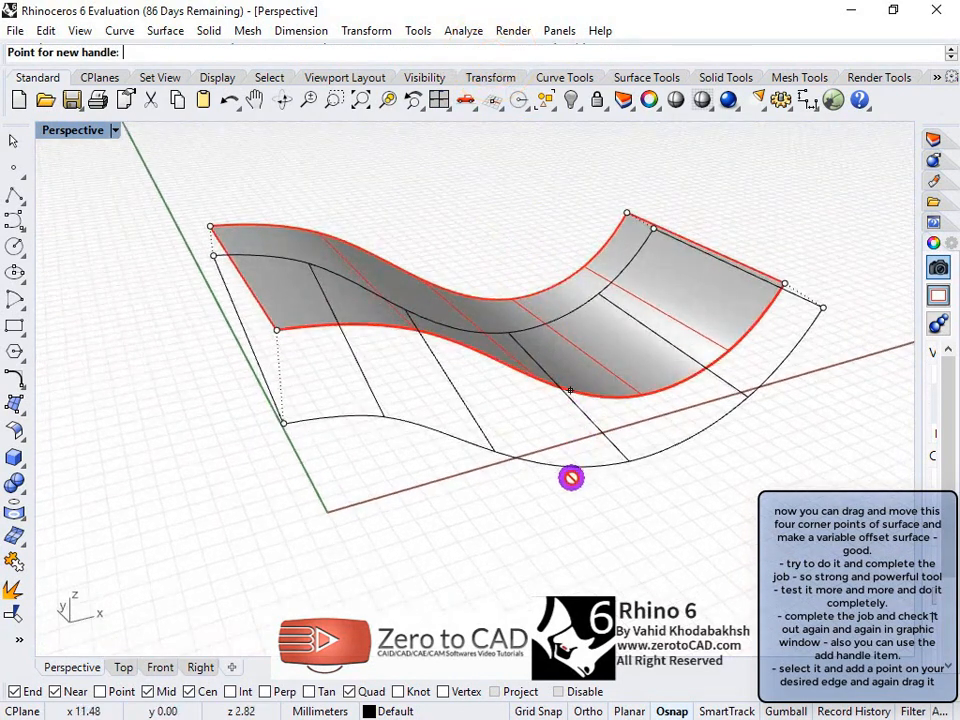
pyautogui.moveTo(531, 380); pyautogui.dragTo(494, 405, button='right')
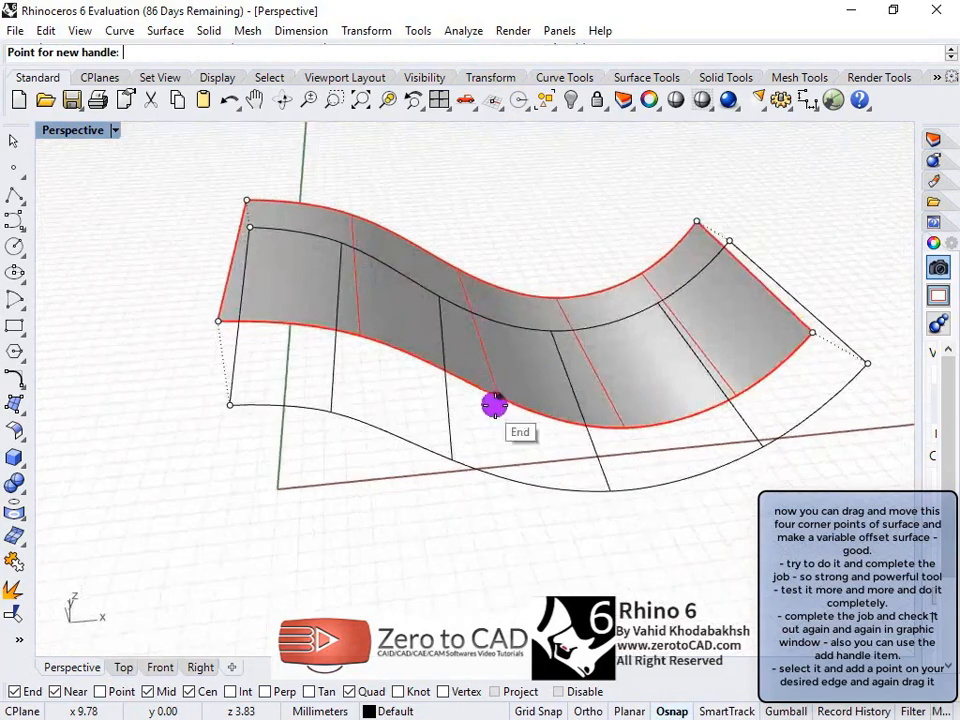
pyautogui.click(512, 407)
pyautogui.click(513, 424)
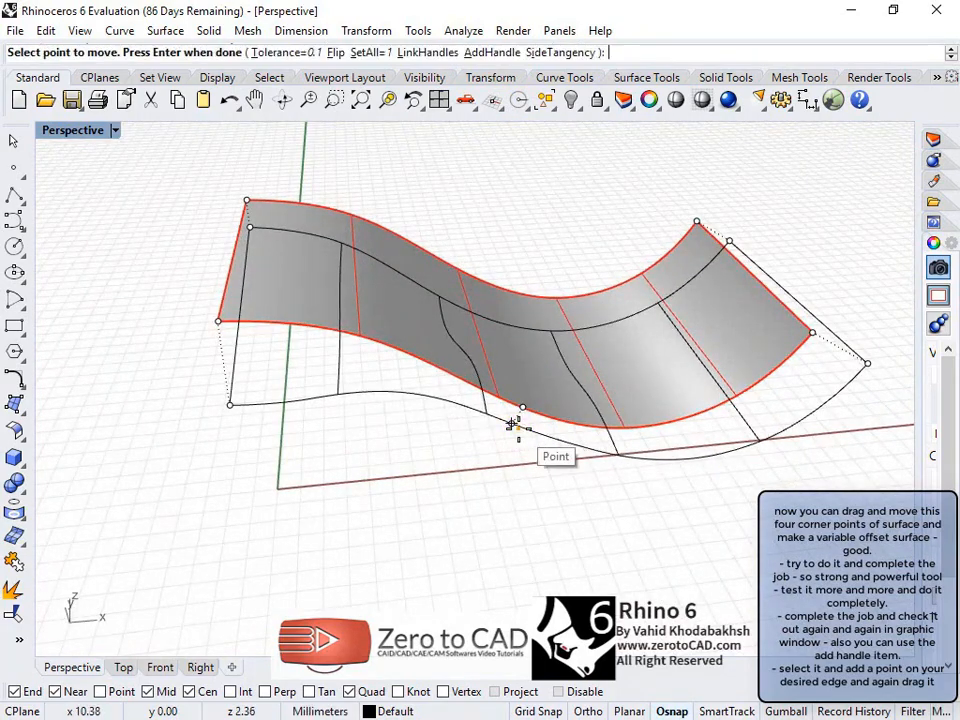
pyautogui.moveTo(463, 456); pyautogui.dragTo(446, 397, button='right')
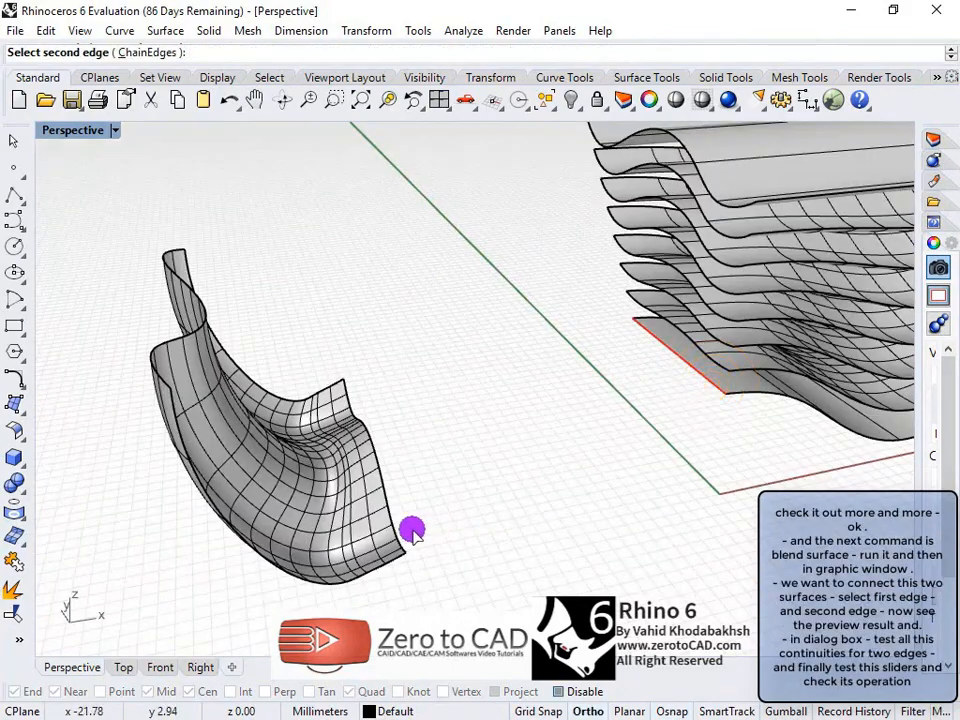
# - Blend to the free surface's near edge, trying Position at edge 1 and Position, Tangency, Curvature and G4 at edge 2, finishing with Curvature
pyautogui.click(412, 532)
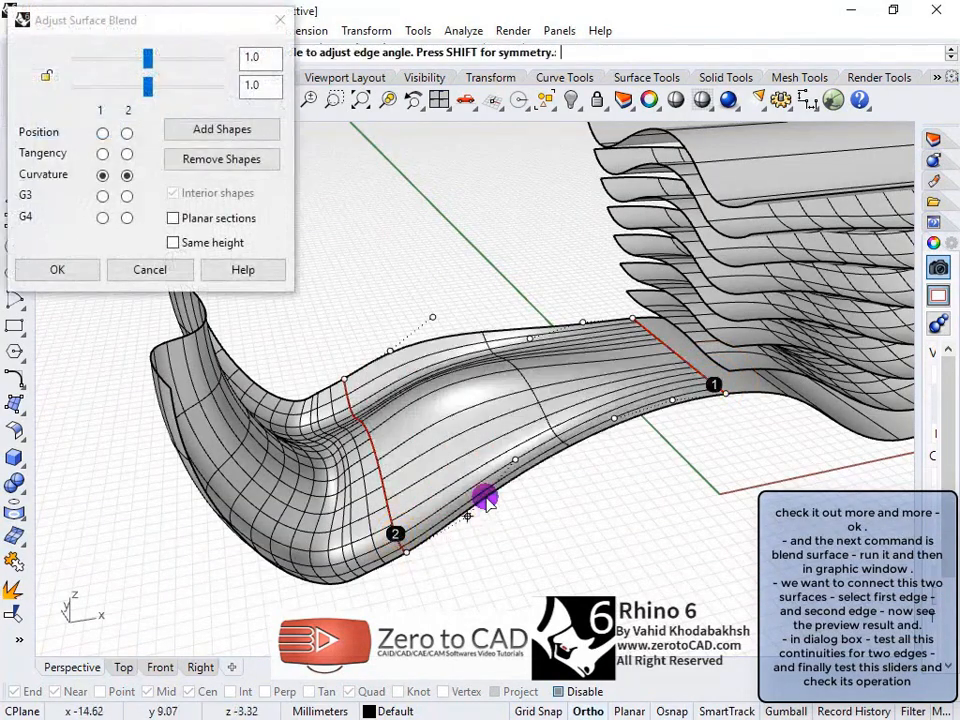
pyautogui.moveTo(486, 497)
pyautogui.mouseDown(button='right')
pyautogui.moveTo(467, 532)
pyautogui.moveTo(446, 448)
pyautogui.moveTo(450, 503)
pyautogui.mouseUp(button='right')
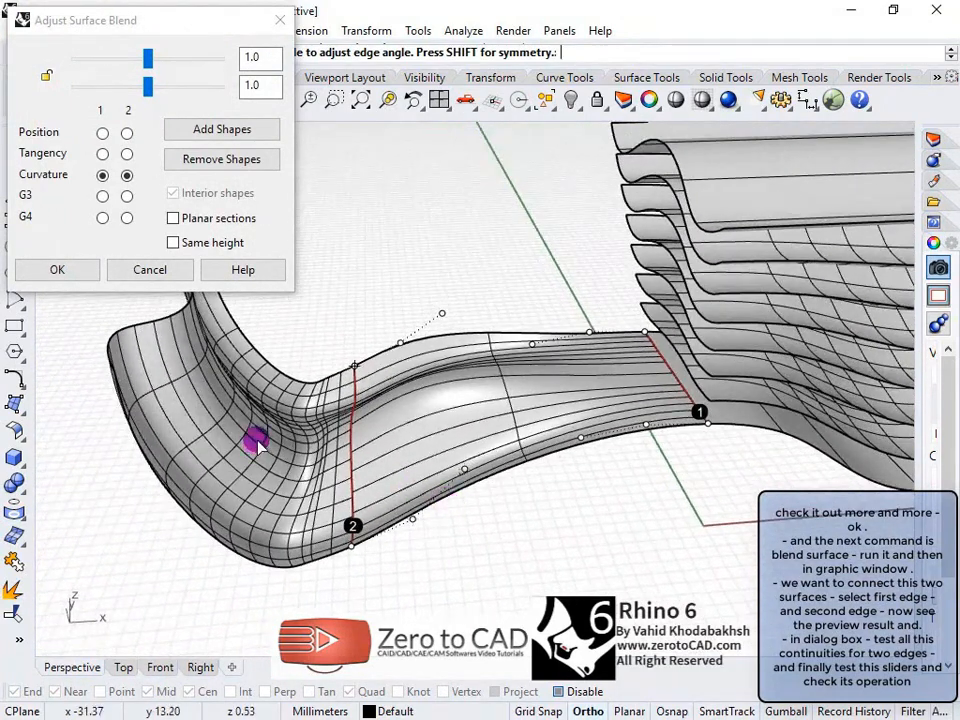
pyautogui.click(100, 134)
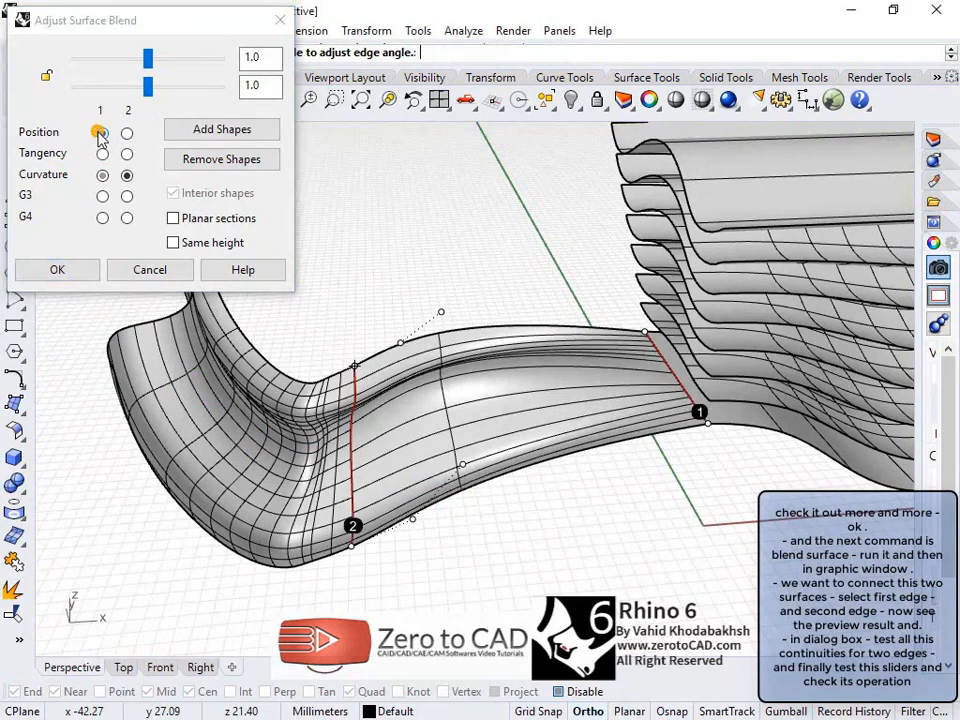
pyautogui.click(130, 134)
pyautogui.click(127, 154)
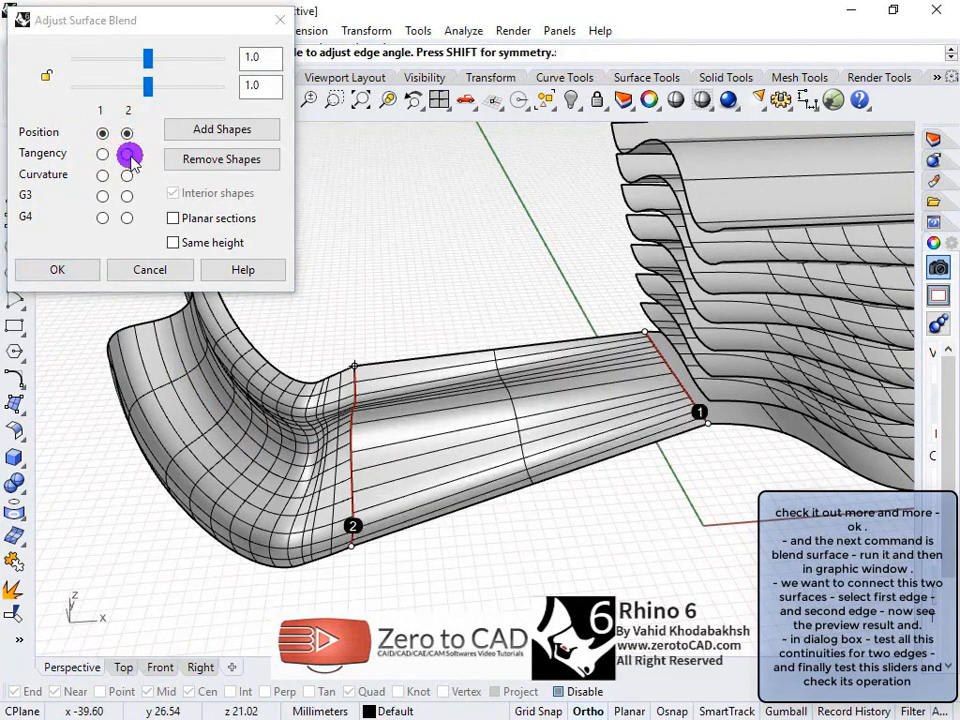
pyautogui.click(126, 176)
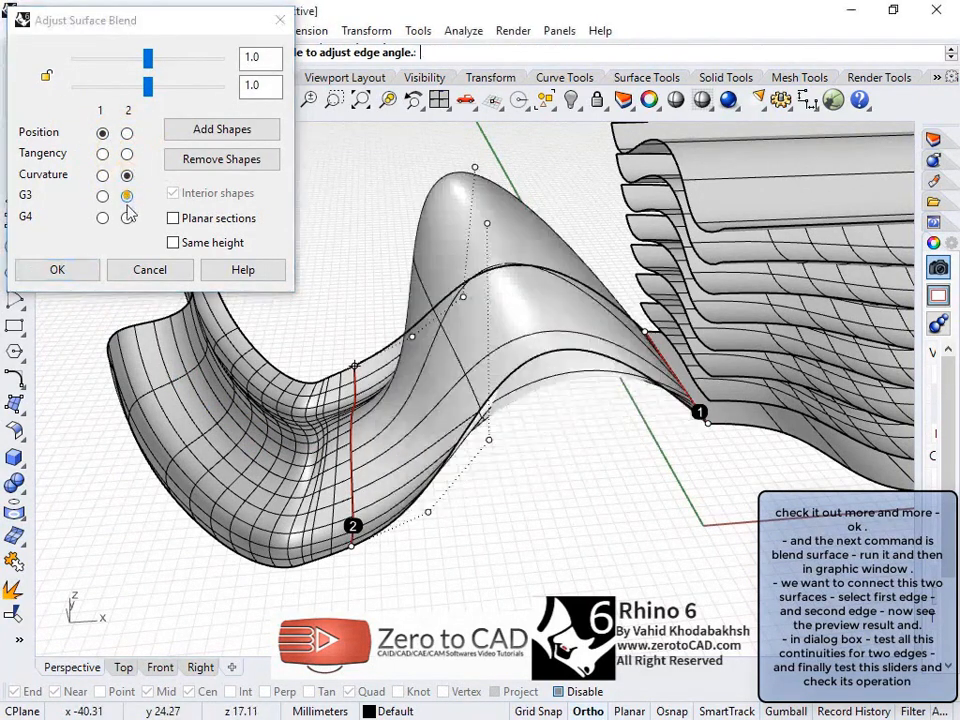
pyautogui.click(127, 218)
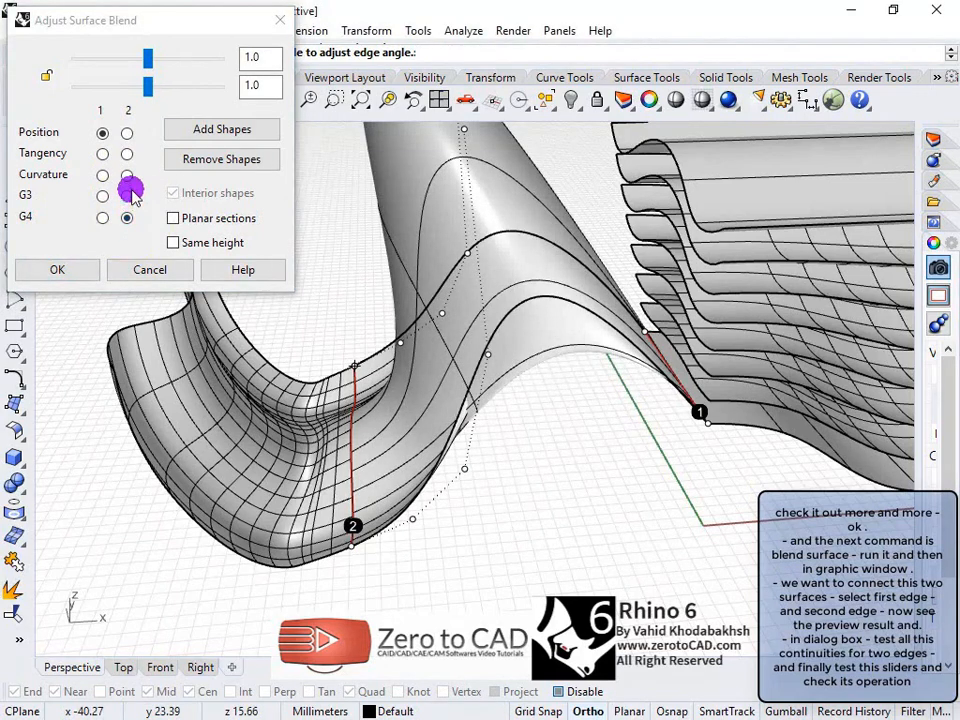
pyautogui.click(127, 176)
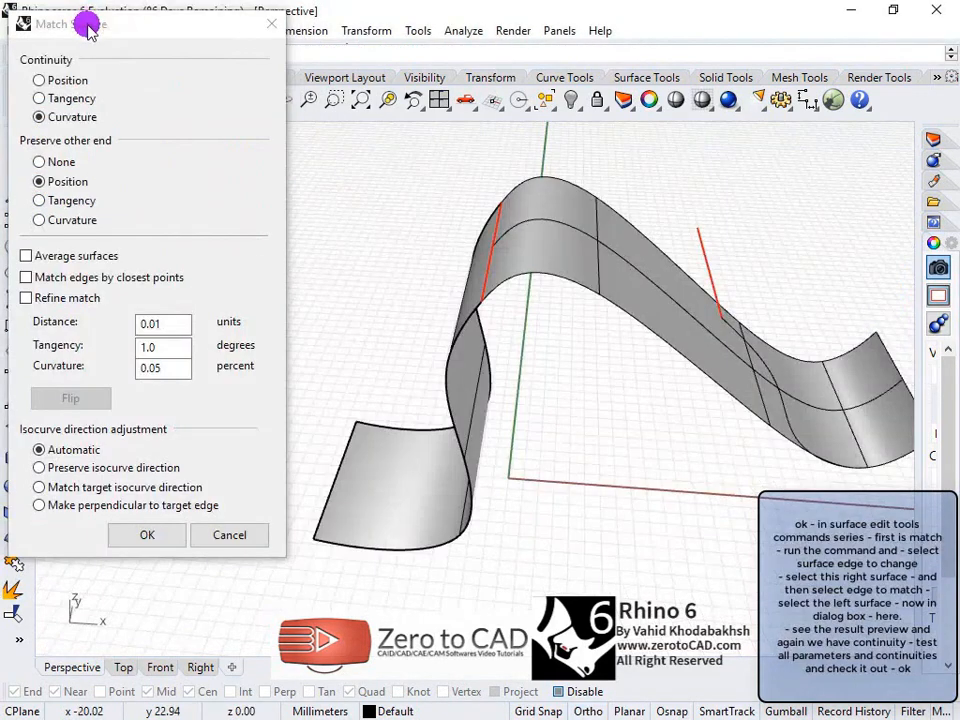
# - Try Position and Tangency continuity for the surface match and finish with Curvature, preserving Position at the other end
pyautogui.moveTo(86, 21)
pyautogui.mouseDown()
pyautogui.moveTo(99, 19)
pyautogui.moveTo(92, 28)
pyautogui.mouseUp()
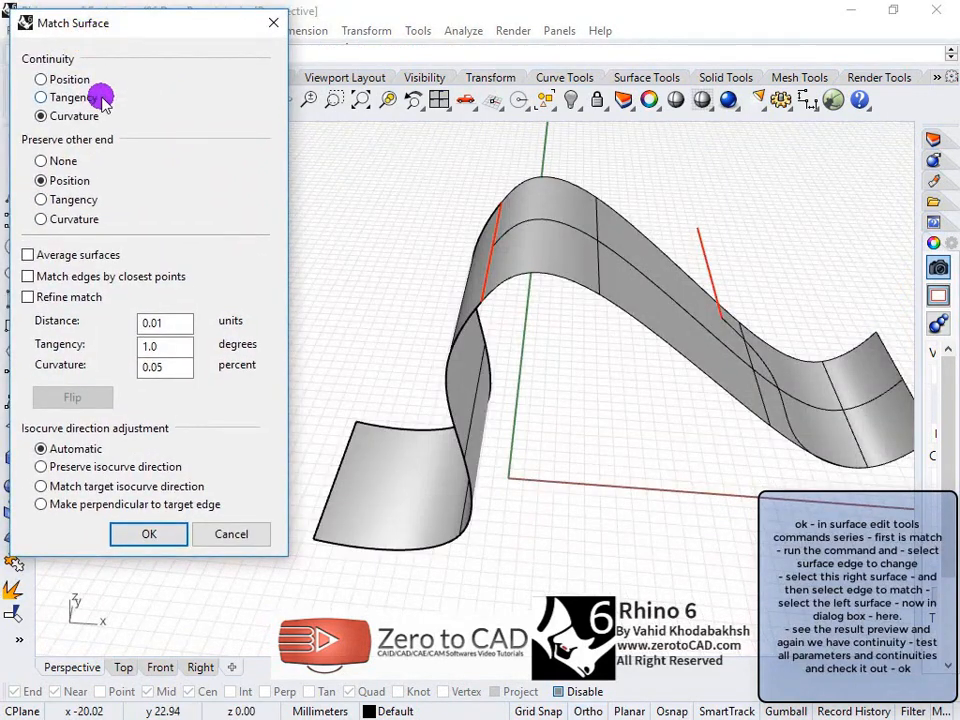
pyautogui.click(41, 80)
pyautogui.click(41, 98)
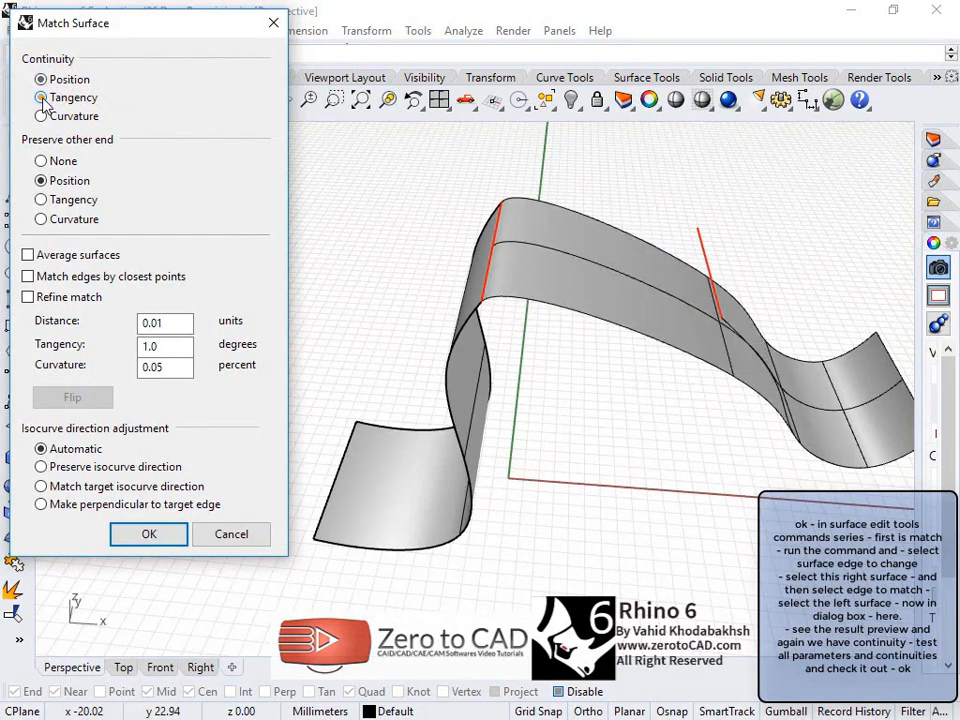
pyautogui.click(41, 116)
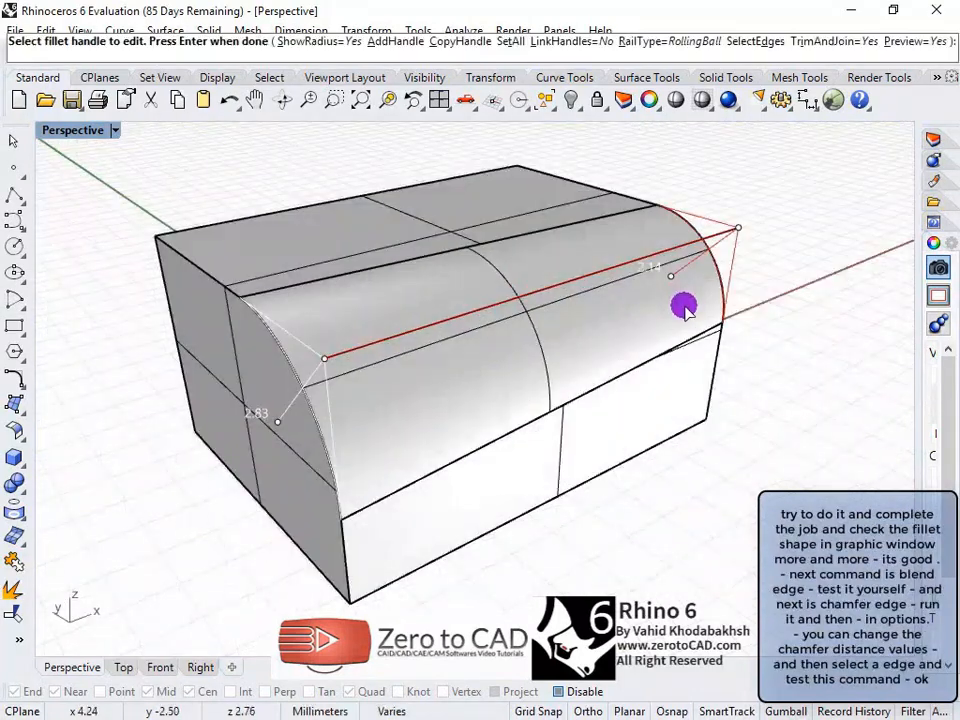
# - Reduce the box edge's variable fillet radius to about 1.4 mm at the far end and about 1.8 mm at the near end
pyautogui.click(668, 274)
pyautogui.click(664, 300)
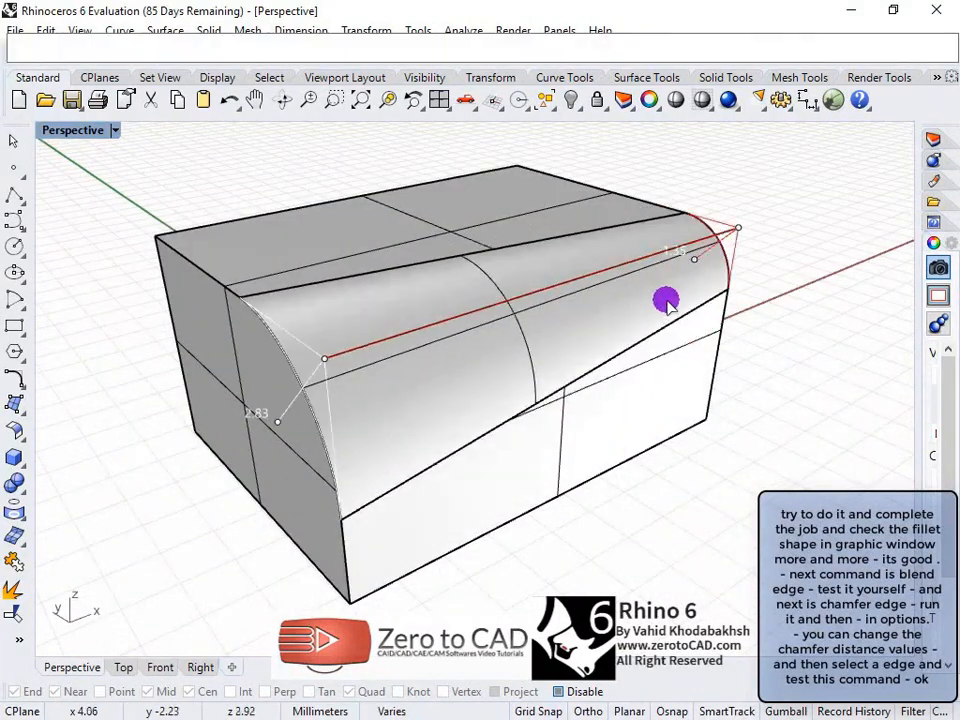
pyautogui.click(272, 421)
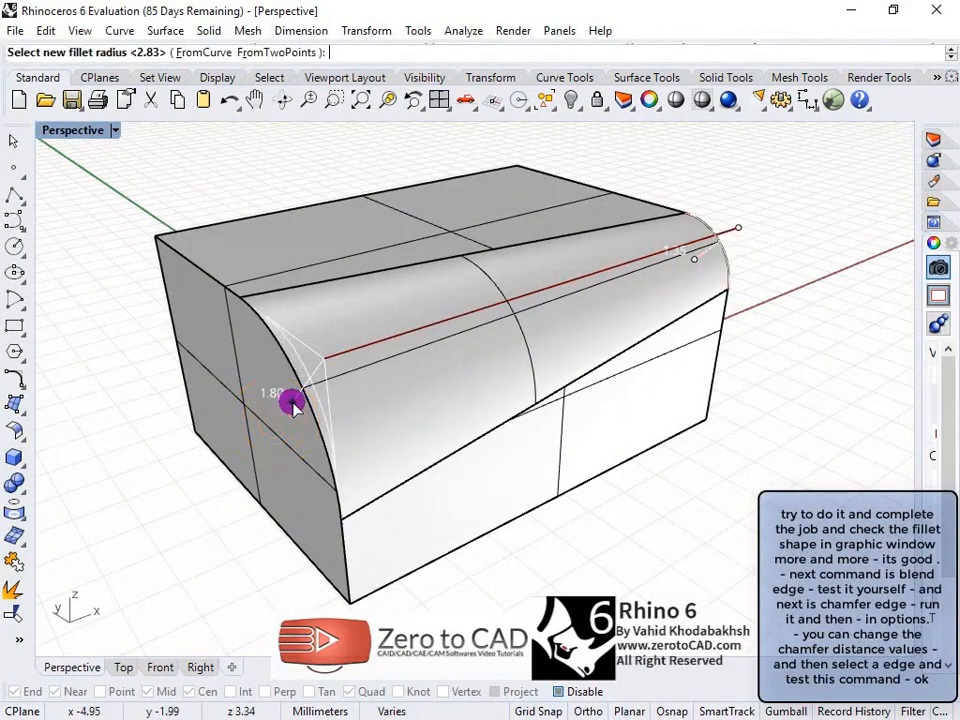
pyautogui.click(292, 403)
pyautogui.moveTo(507, 409)
pyautogui.mouseDown(button='right')
pyautogui.moveTo(456, 388)
pyautogui.moveTo(525, 399)
pyautogui.moveTo(514, 409)
pyautogui.mouseUp(button='right')
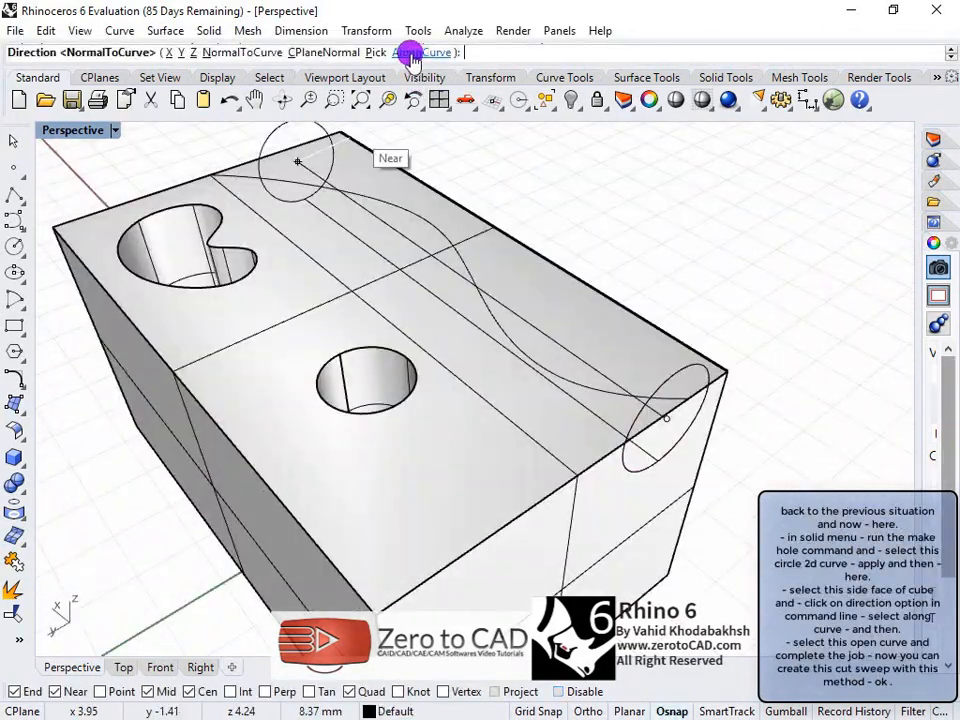
# - Cut a hole through the box by sweeping the circle along the open S-shaped curve, using the AlongCurve direction
pyautogui.click(437, 52)
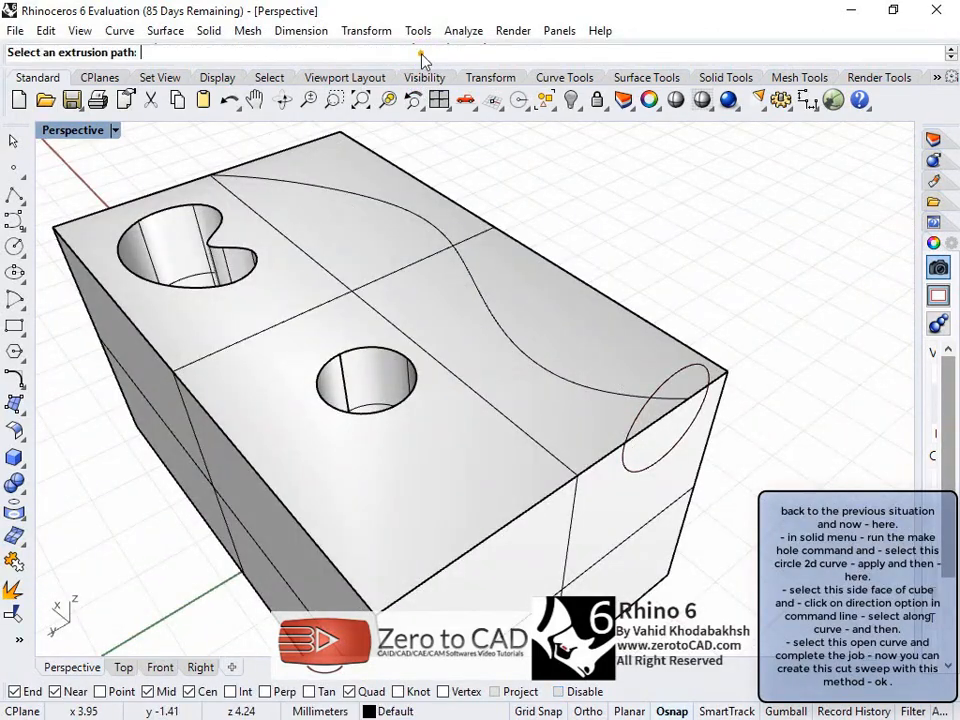
pyautogui.click(477, 291)
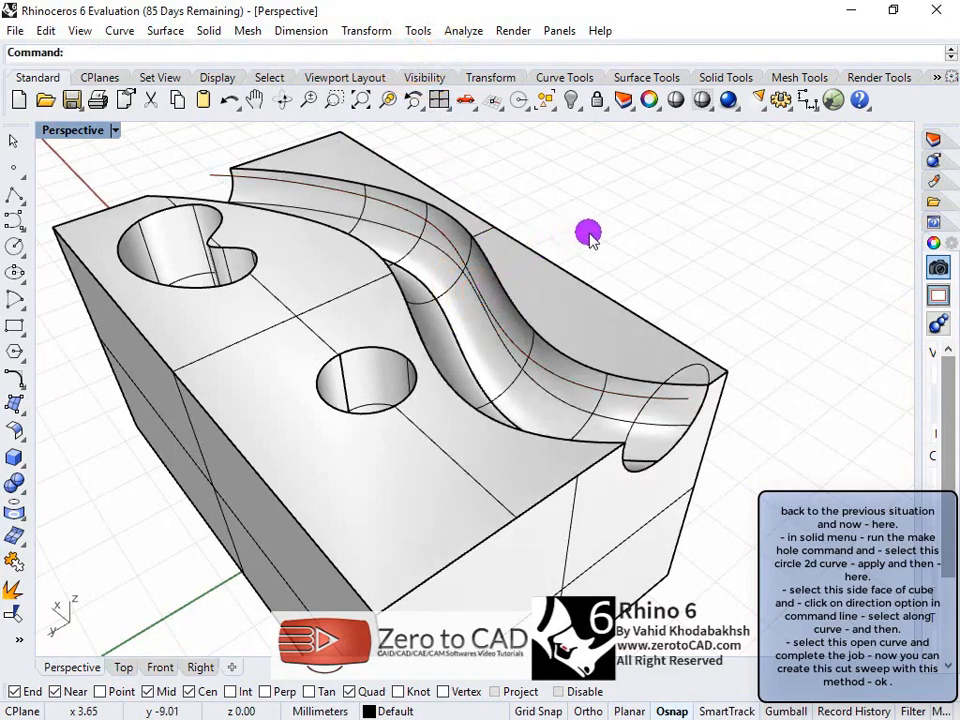
pyautogui.moveTo(590, 234); pyautogui.dragTo(396, 289, button='right')
pyautogui.click(118, 131)
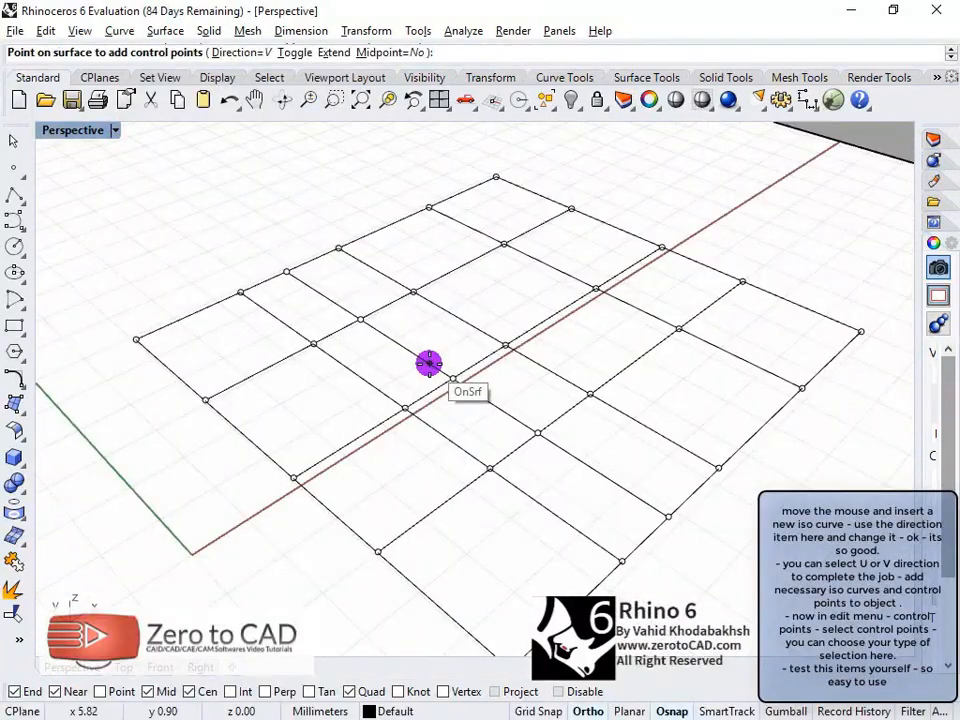
# - Raise the grid surface's middle row of control points along X in the Front view, followed by the middle row running along Y
pyautogui.rightClick(430, 360)
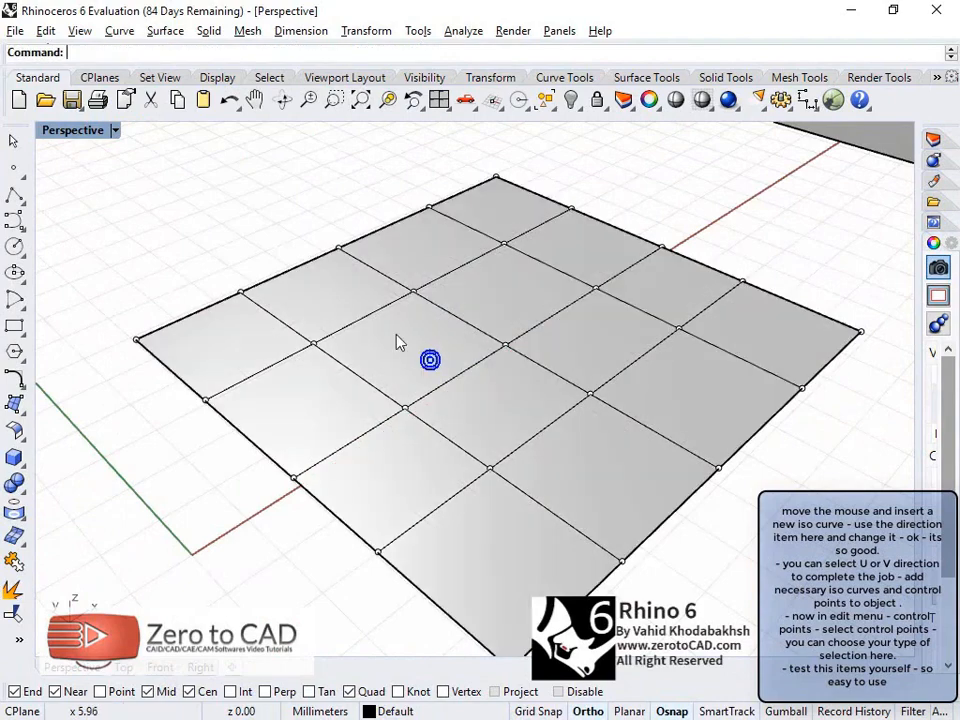
pyautogui.click(47, 31)
pyautogui.moveTo(174, 256)
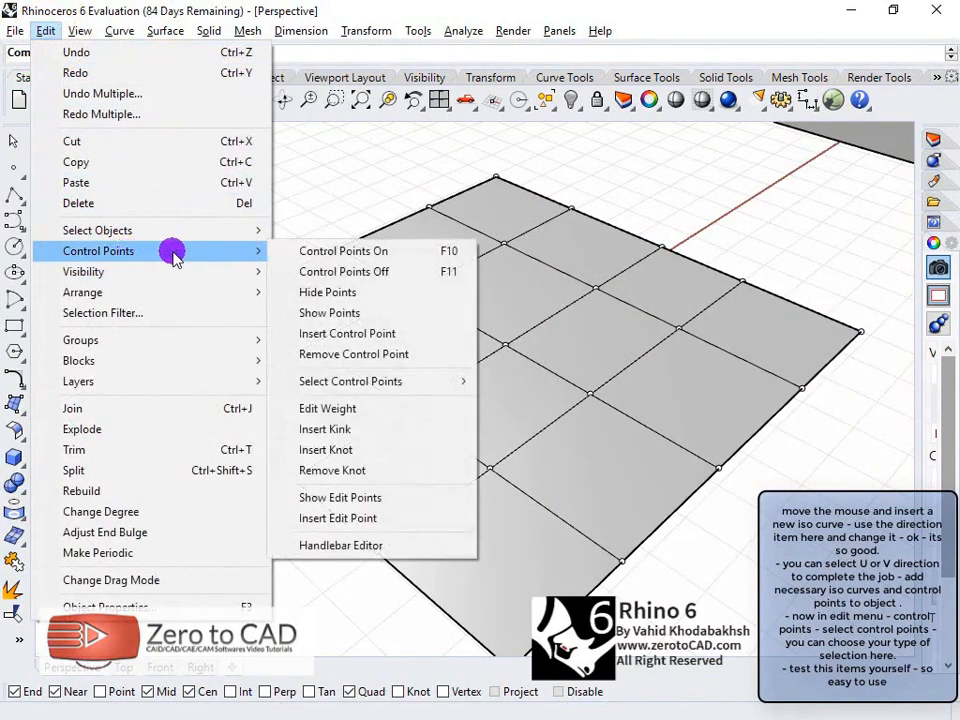
pyautogui.moveTo(417, 384)
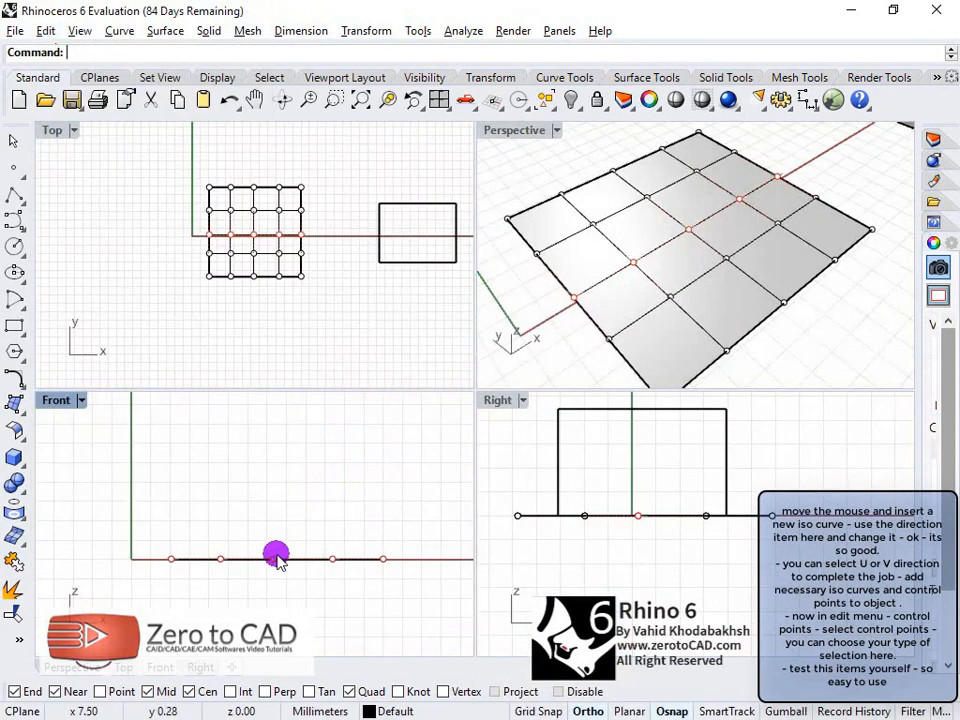
pyautogui.moveTo(276, 559); pyautogui.dragTo(274, 518)
pyautogui.moveTo(560, 372); pyautogui.dragTo(746, 240, button='right')
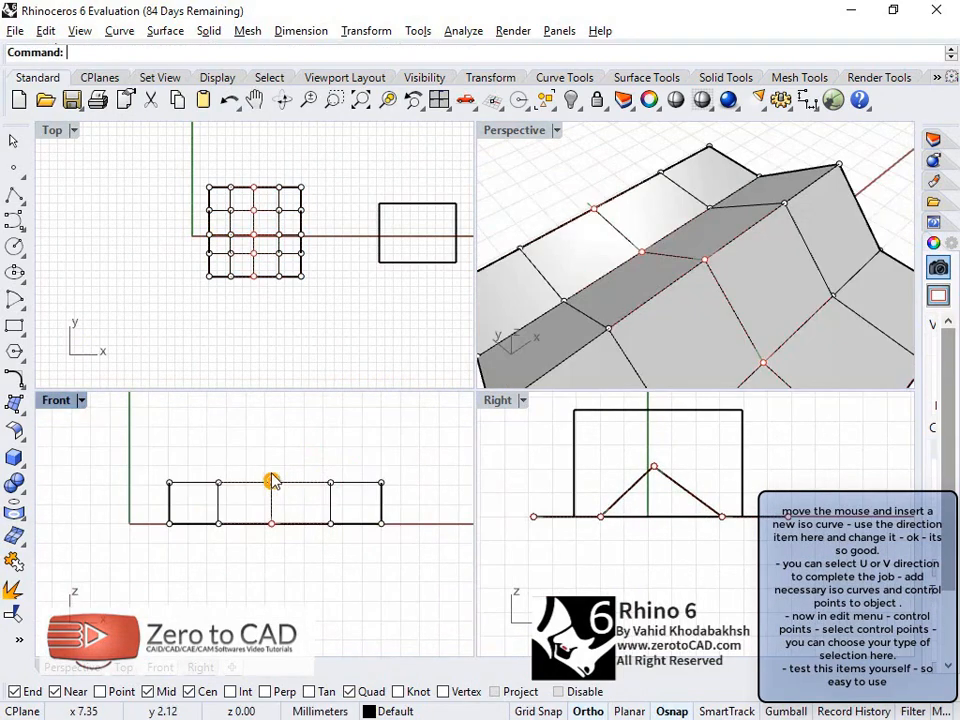
pyautogui.moveTo(272, 481); pyautogui.dragTo(270, 433)
pyautogui.moveTo(600, 267); pyautogui.dragTo(767, 212, button='right')
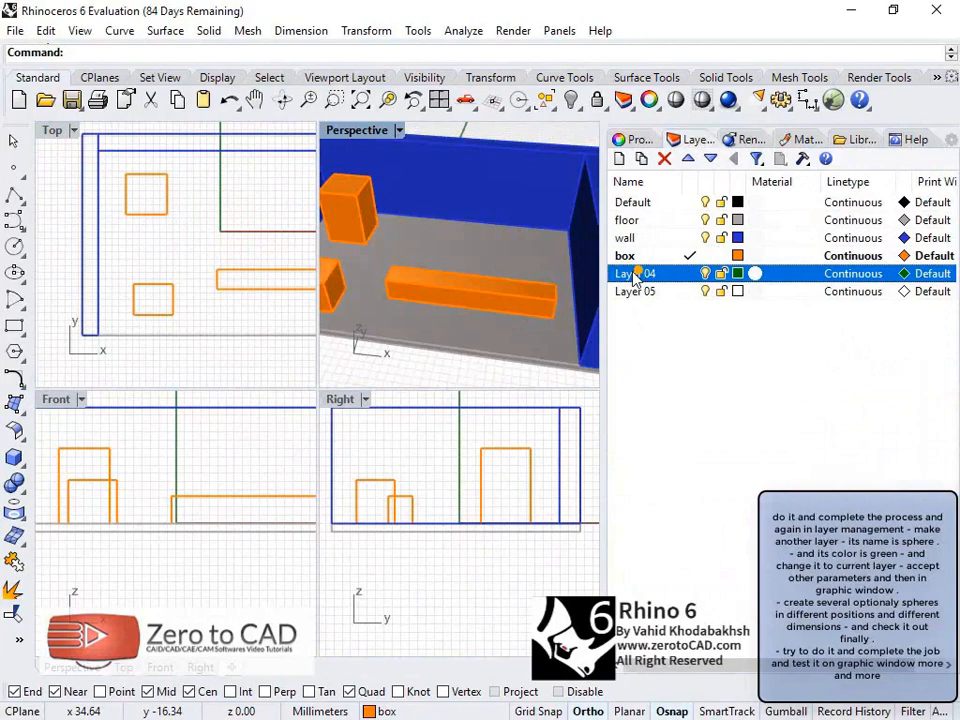
# - Rename Layer 04 as sphere and set its colour to light green (R 127, G 230, B 73)
pyautogui.click(636, 274)
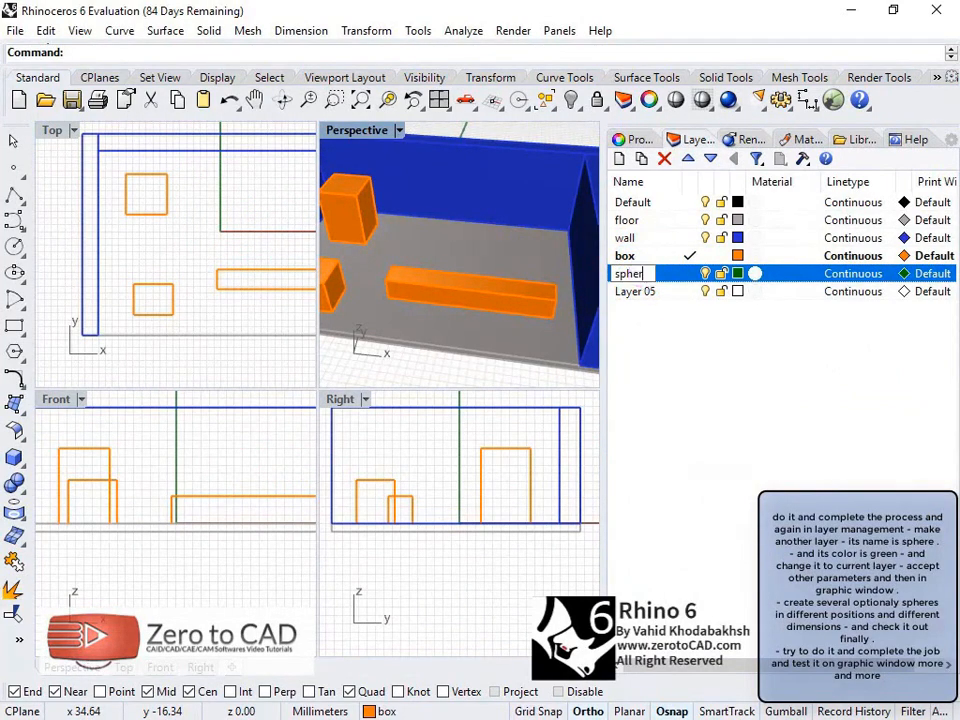
pyautogui.click(737, 273)
pyautogui.click(522, 172)
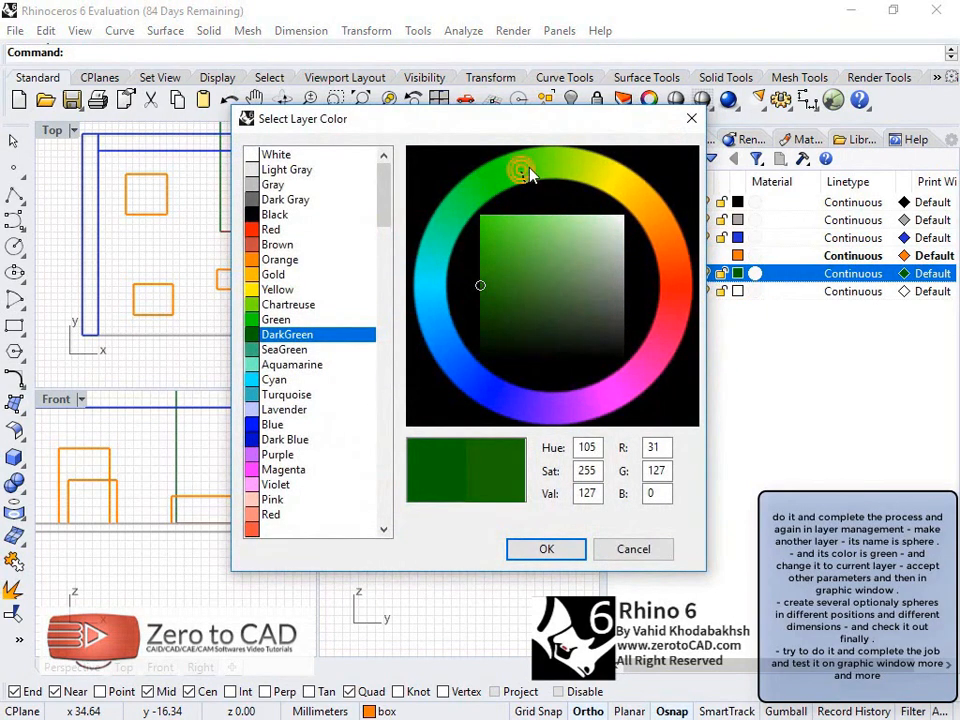
pyautogui.moveTo(535, 232); pyautogui.dragTo(528, 234)
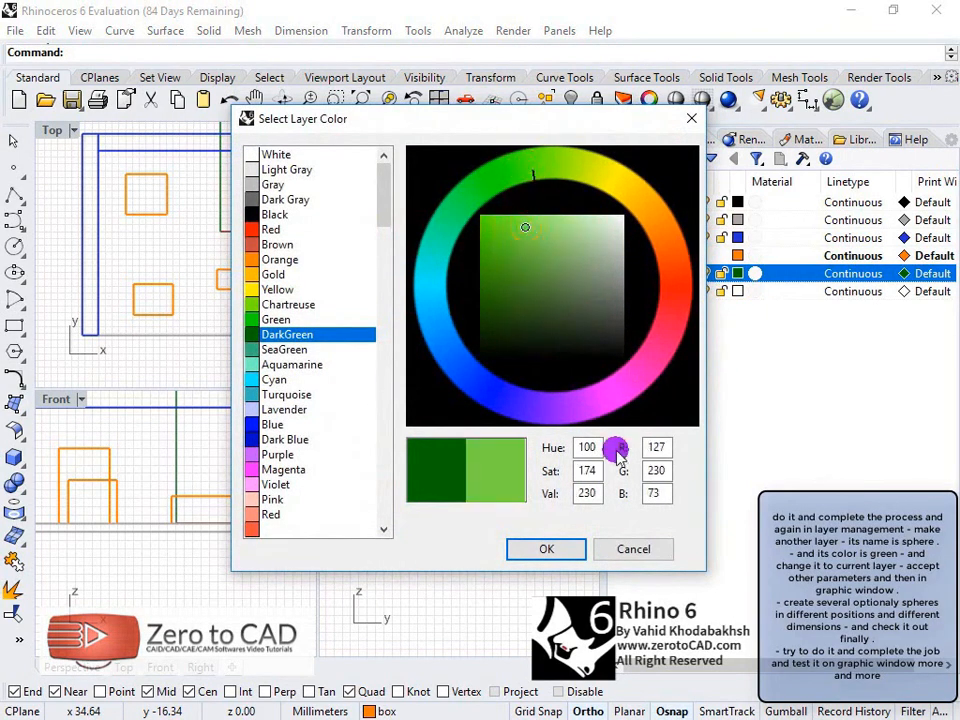
pyautogui.click(546, 550)
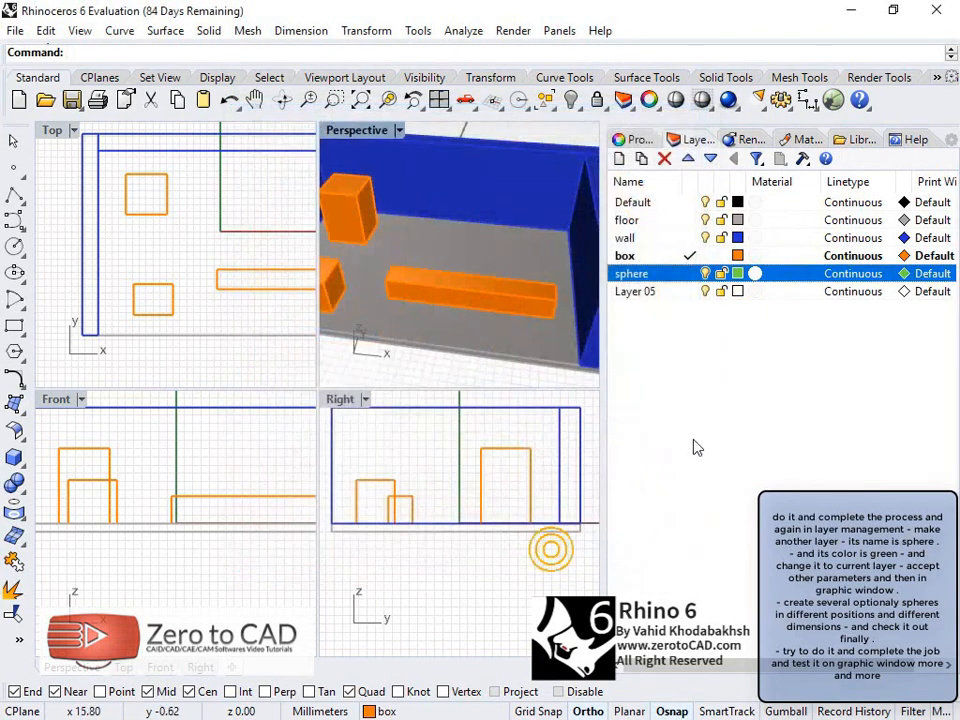
# - Make the sphere layer current and narrow the layer list to enlarge the viewports, with the whole room in the Top view
pyautogui.click(688, 275)
pyautogui.moveTo(603, 364); pyautogui.dragTo(917, 365)
pyautogui.moveTo(303, 246); pyautogui.dragTo(270, 263, button='right')
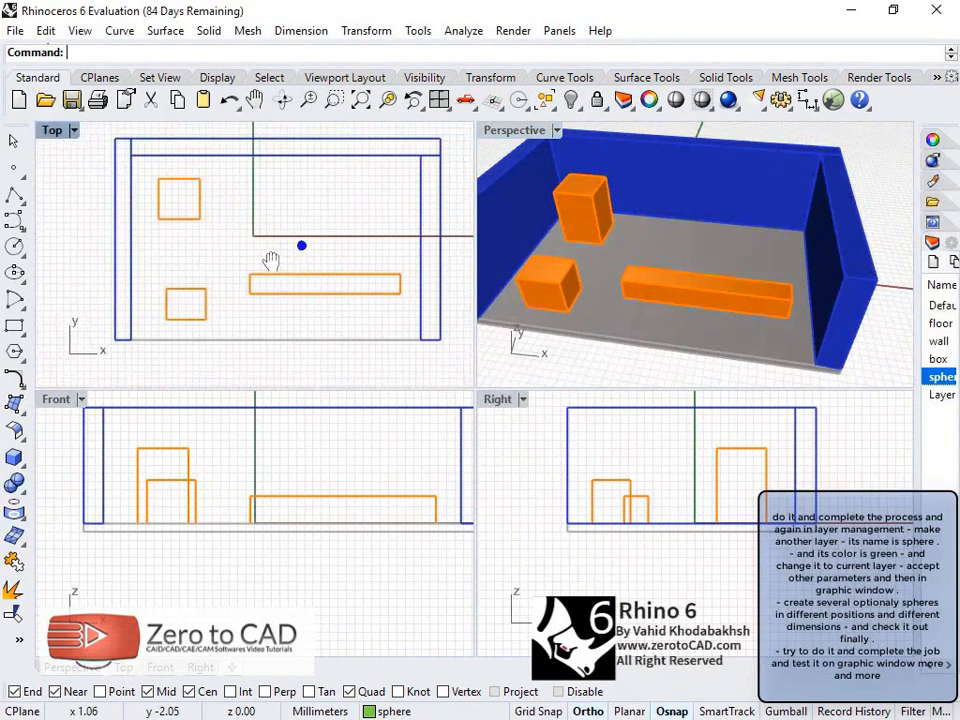
# - Create a sphere of about 3.6 mm radius on the floor behind the long box, placed in the Top view
pyautogui.click(24, 468)
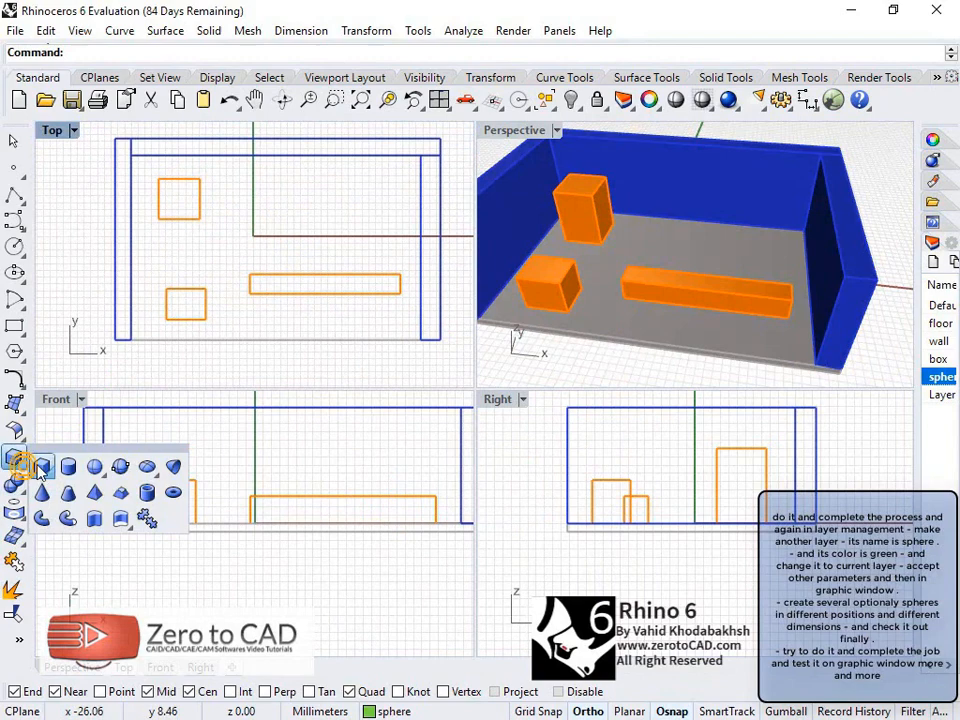
pyautogui.click(92, 466)
pyautogui.click(309, 212)
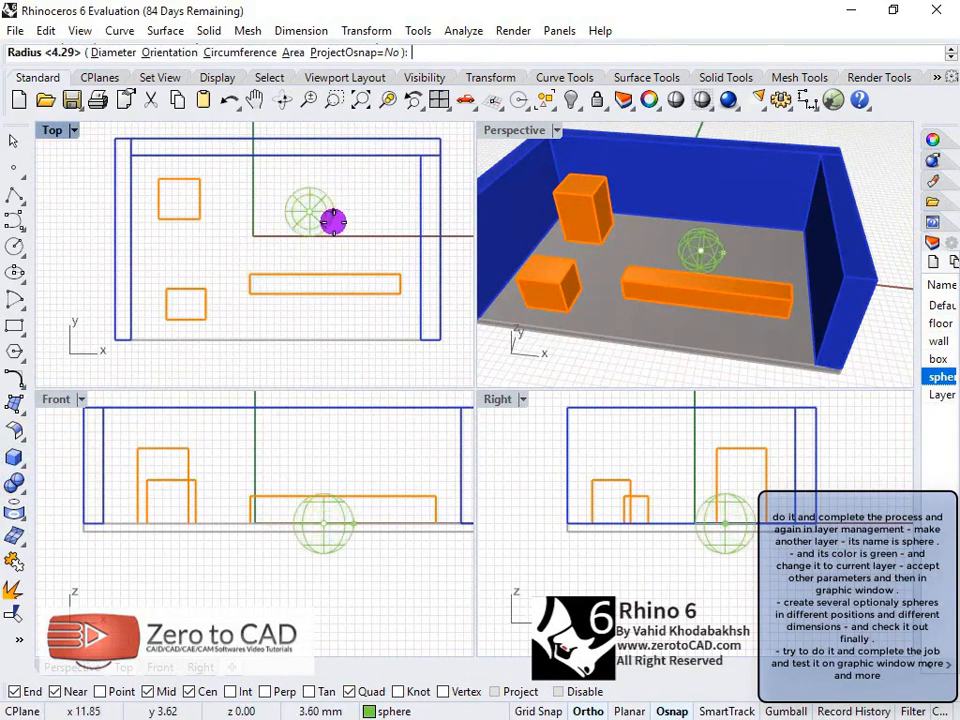
pyautogui.click(333, 222)
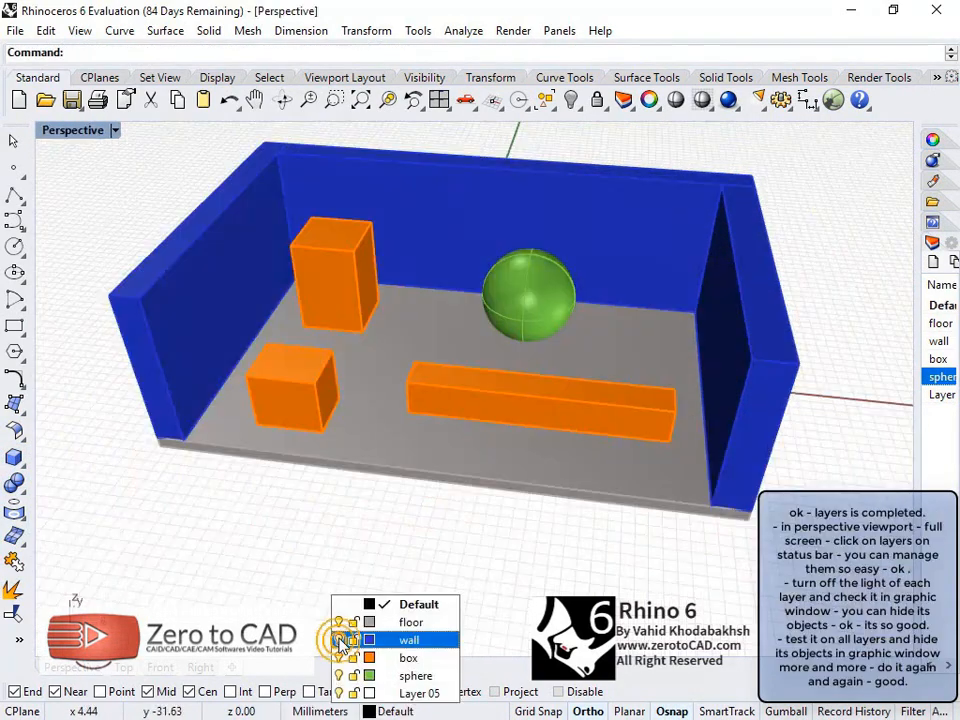
# - Toggle the visibility of the wall, box and sphere layers off and back on, one after another
pyautogui.click(339, 640)
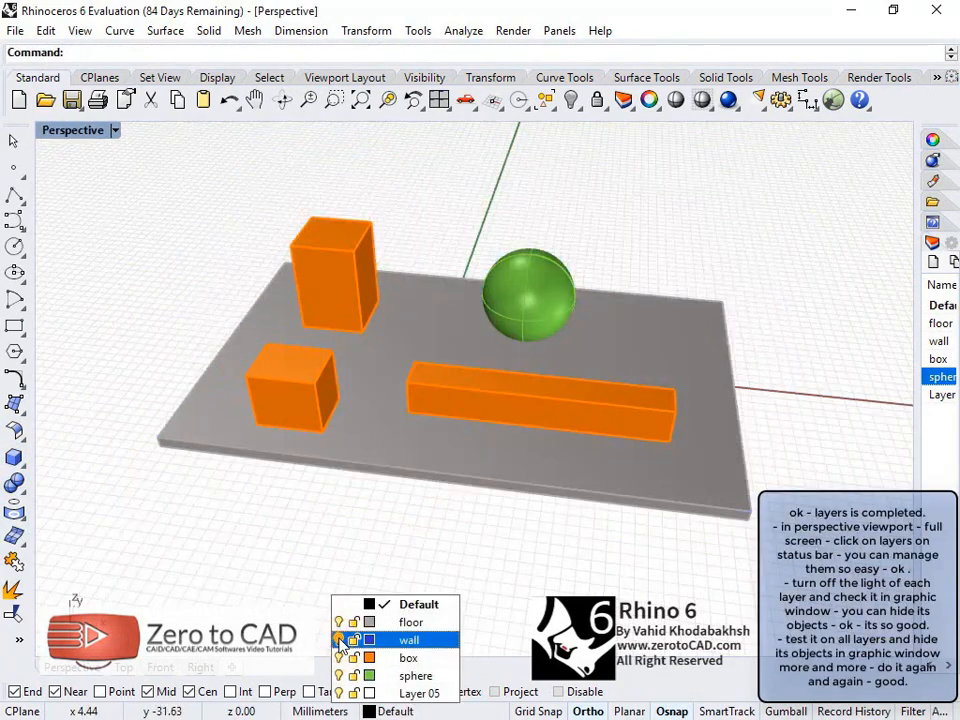
pyautogui.click(339, 640)
pyautogui.click(339, 658)
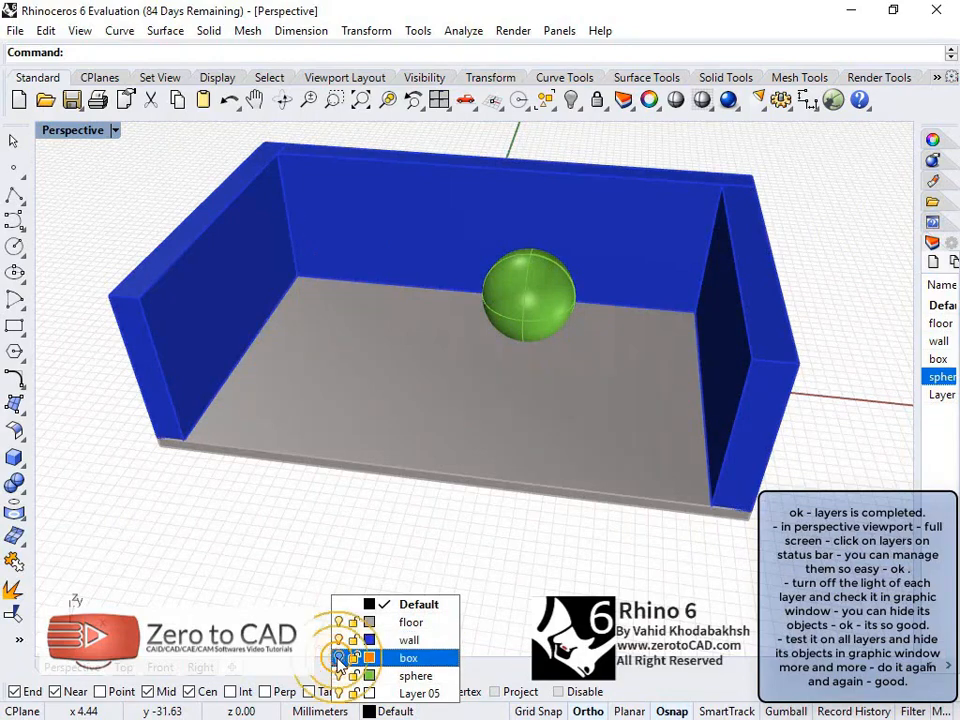
pyautogui.click(339, 658)
pyautogui.click(339, 658)
pyautogui.click(339, 658)
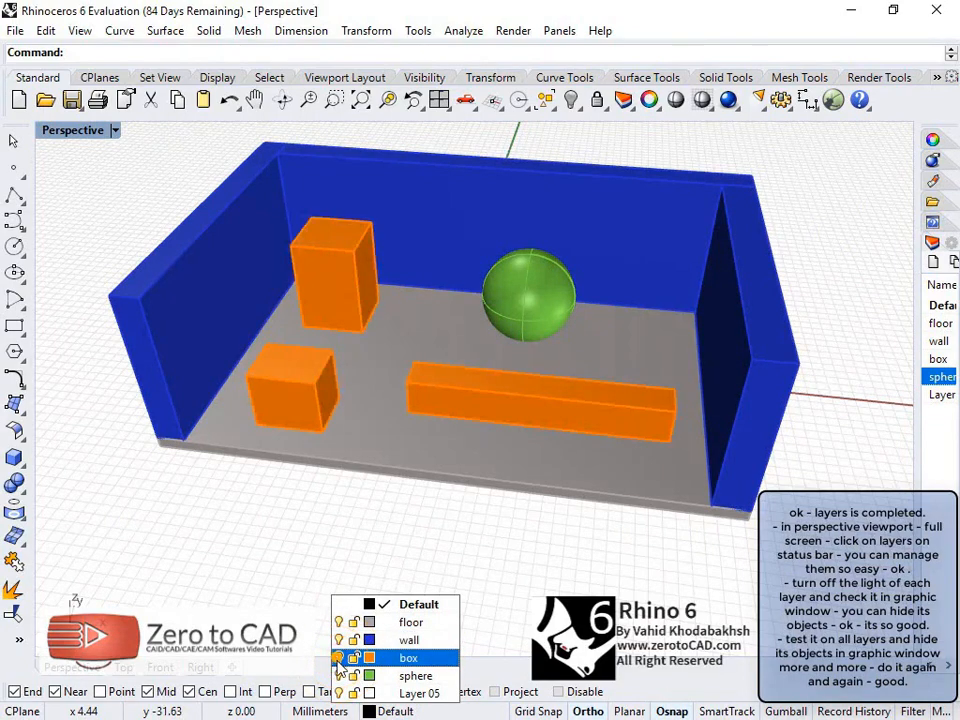
pyautogui.click(339, 676)
pyautogui.click(339, 676)
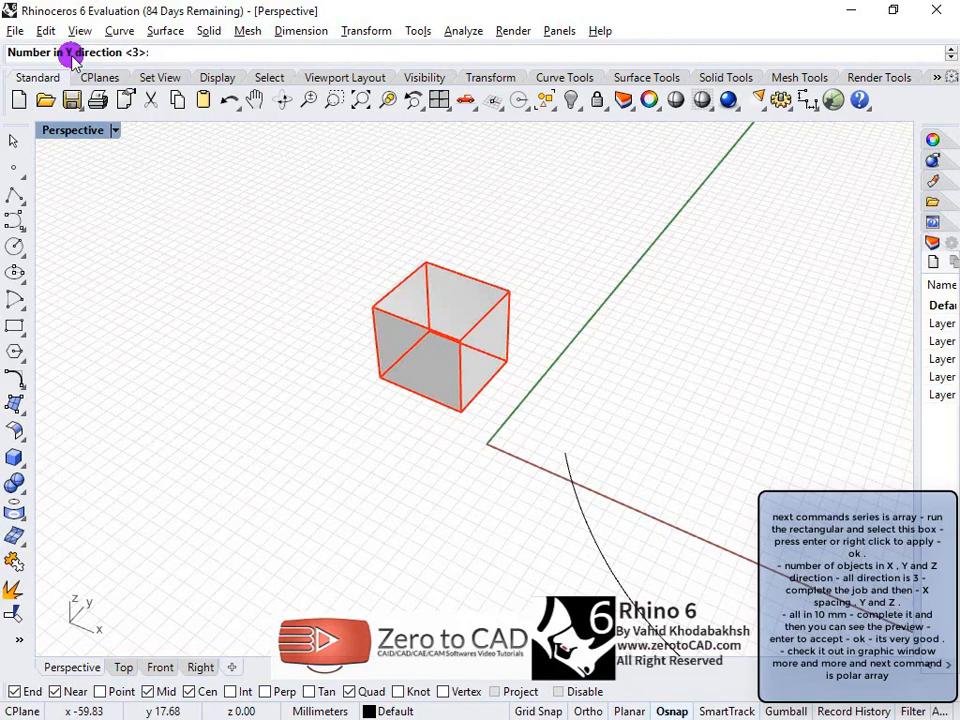
# - Make a rectangular array of the box with 3 copies and 10 mm spacing in each of the X, Y and Z directions
pyautogui.press('Return')
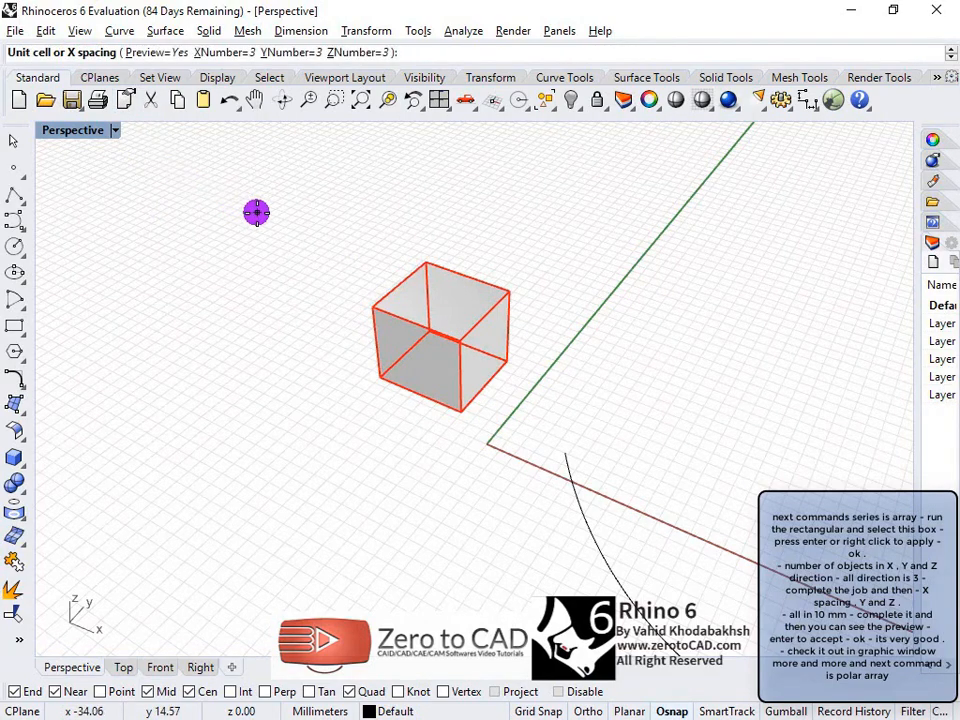
pyautogui.click(80, 55)
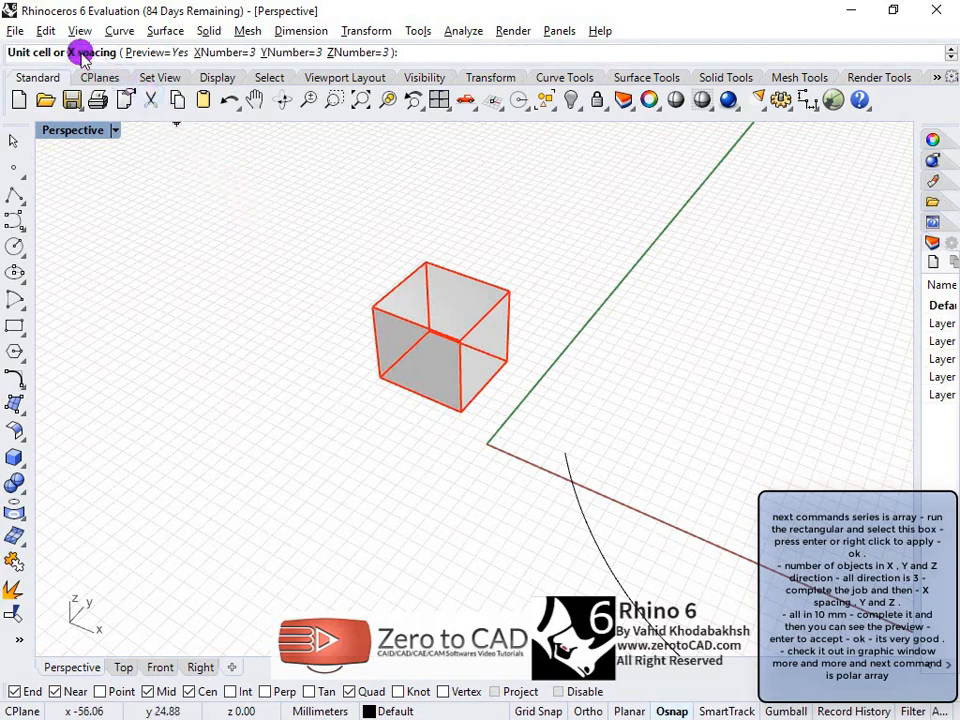
pyautogui.press('Return')
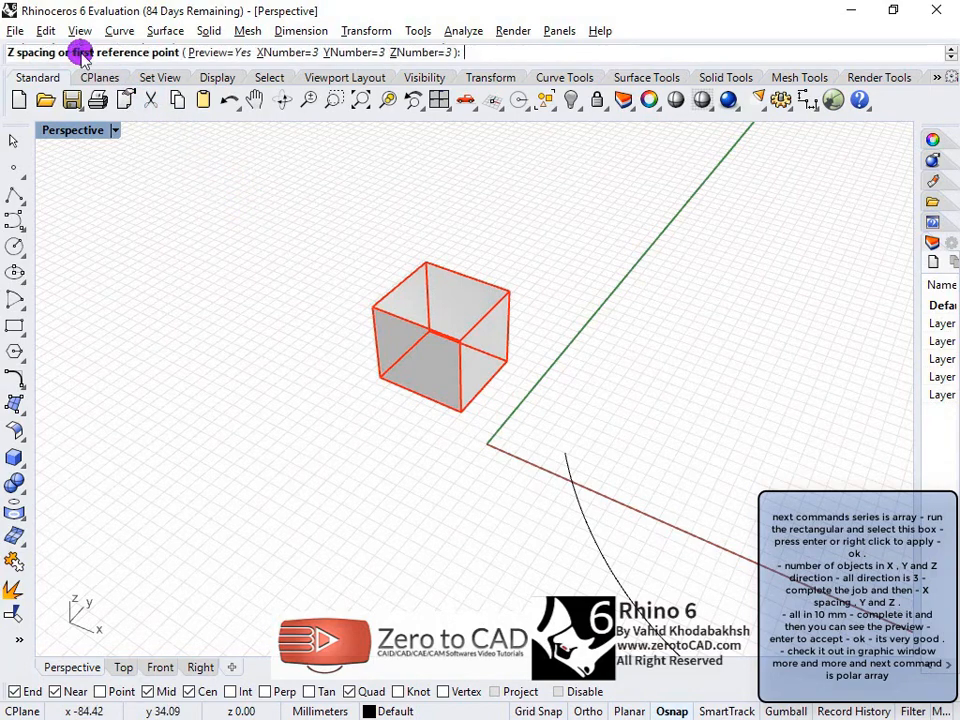
pyautogui.press('Return')
pyautogui.click(80, 55)
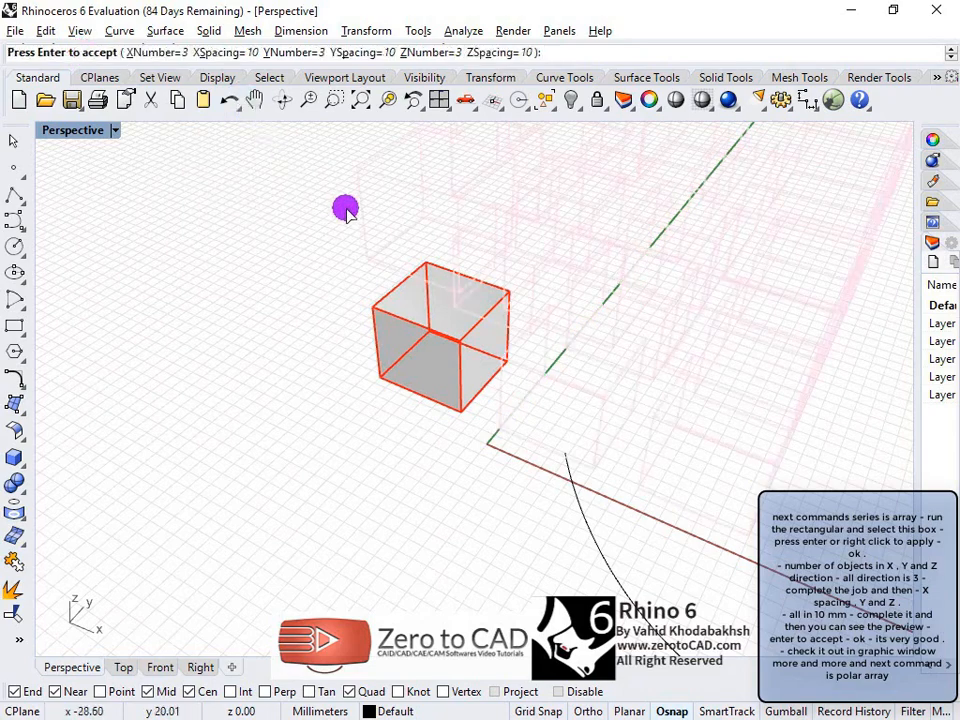
pyautogui.moveTo(345, 210)
pyautogui.mouseDown(button='right')
pyautogui.moveTo(435, 258)
pyautogui.moveTo(489, 242)
pyautogui.moveTo(495, 306)
pyautogui.moveTo(471, 369)
pyautogui.moveTo(553, 324)
pyautogui.moveTo(681, 328)
pyautogui.moveTo(660, 332)
pyautogui.mouseUp(button='right')
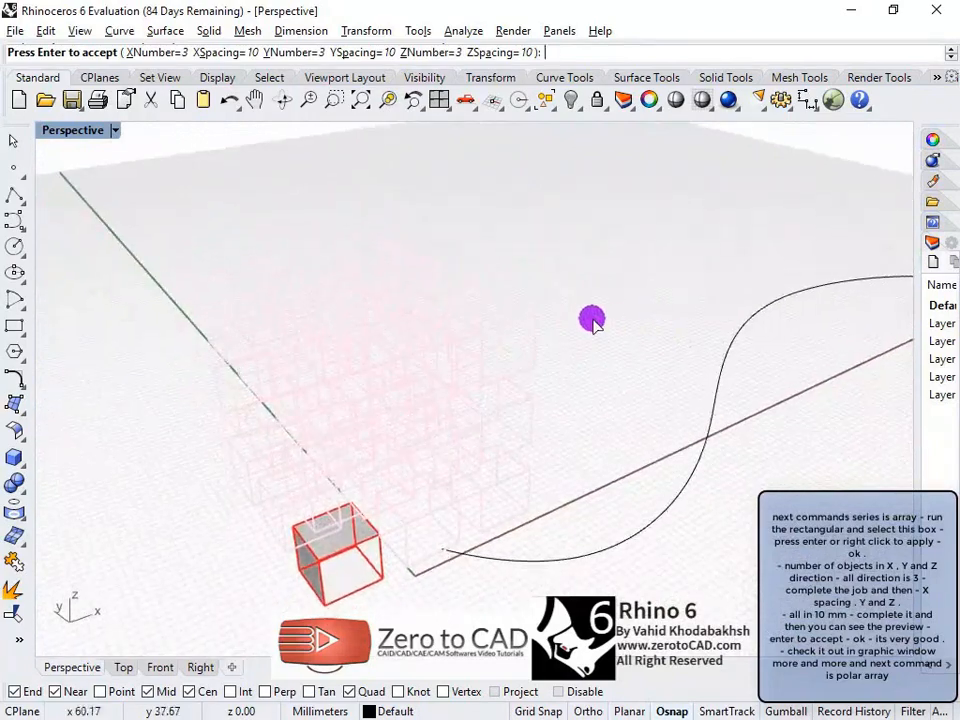
pyautogui.rightClick(592, 319)
pyautogui.moveTo(425, 351); pyautogui.dragTo(574, 223, button='right')
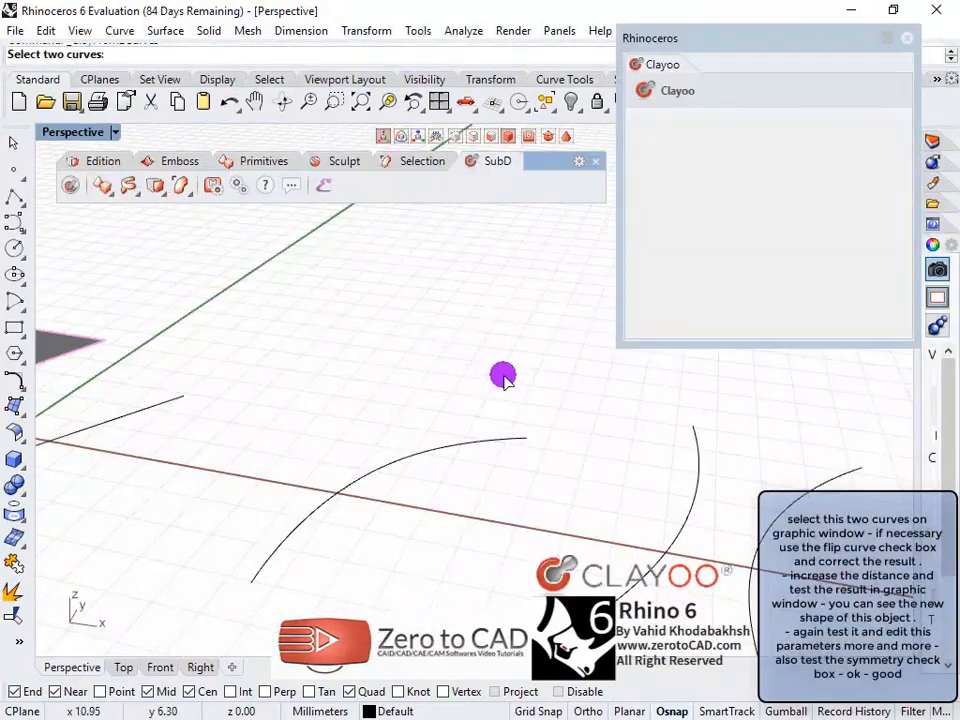
# - Generate a From 2 Curves SubD surface preview between the two facing arcs that cross the X axis
pyautogui.moveTo(503, 376); pyautogui.dragTo(388, 319, button='right')
pyautogui.click(459, 402)
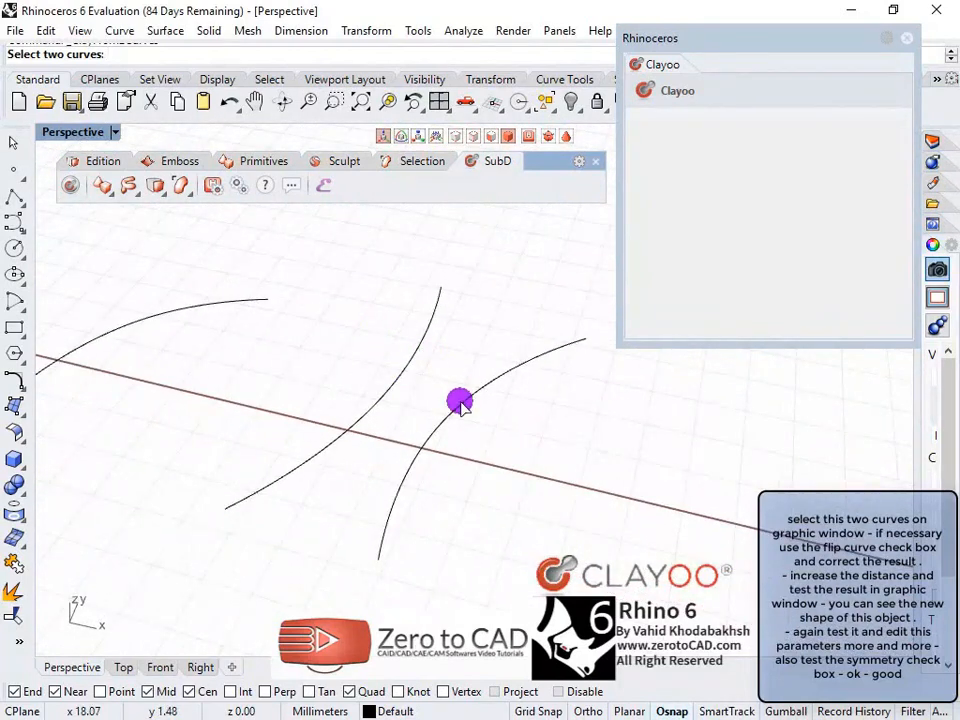
pyautogui.click(396, 384)
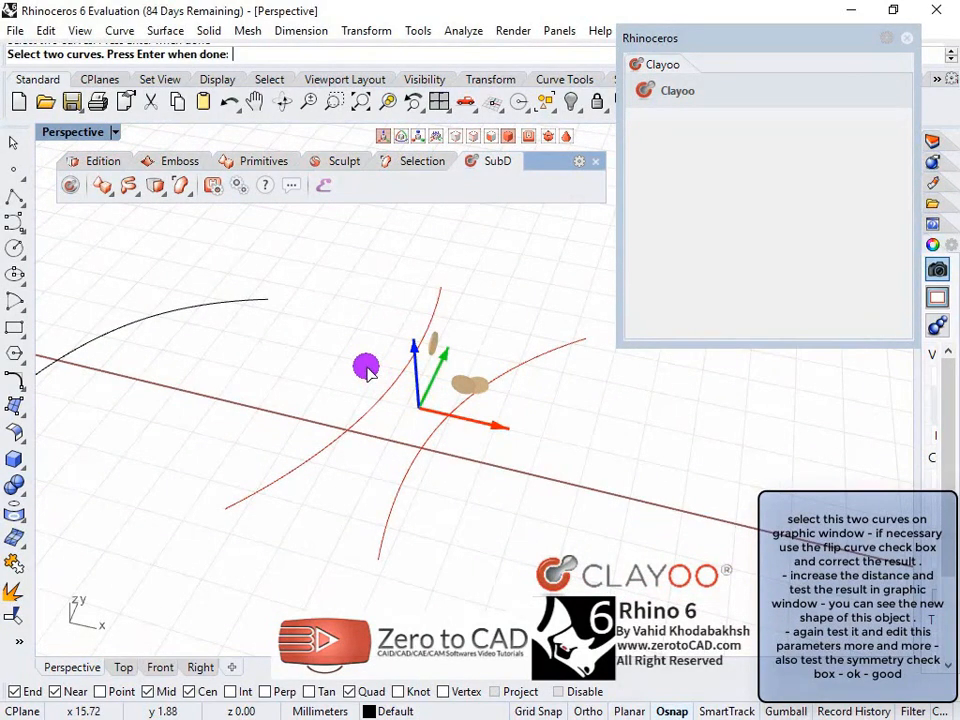
pyautogui.rightClick(366, 368)
pyautogui.moveTo(365, 365)
pyautogui.keyDown('shift'); pyautogui.mouseDown(button='right')
pyautogui.moveTo(376, 337)
pyautogui.moveTo(362, 364)
pyautogui.mouseUp(button='right'); pyautogui.keyUp('shift')
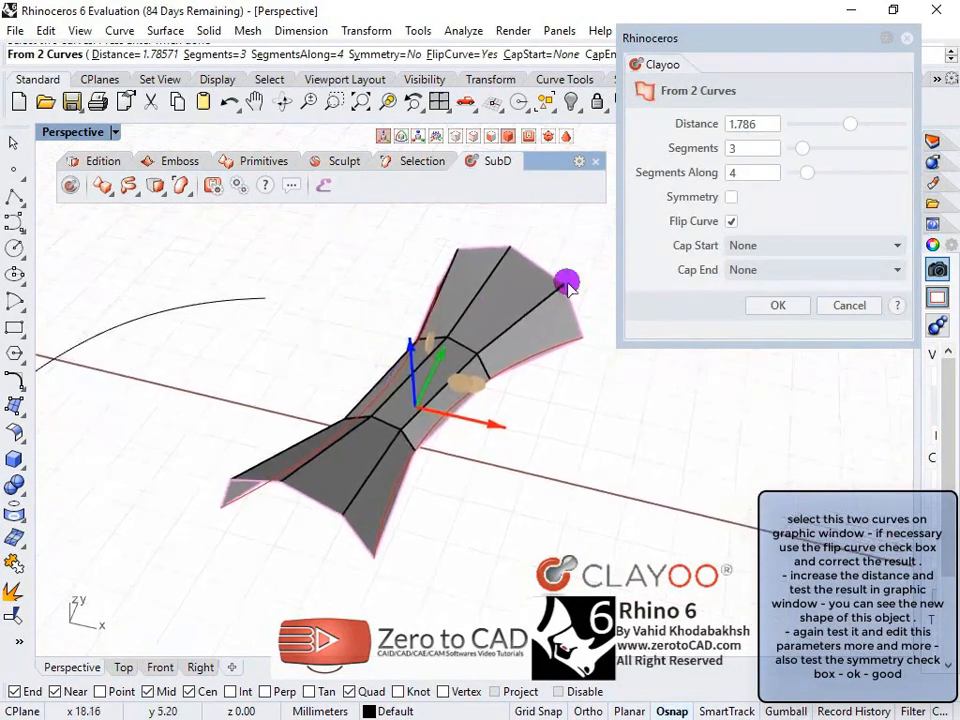
# - Toggle Flip Curve off and back on to compare the two surface results
pyautogui.click(729, 221)
pyautogui.click(731, 222)
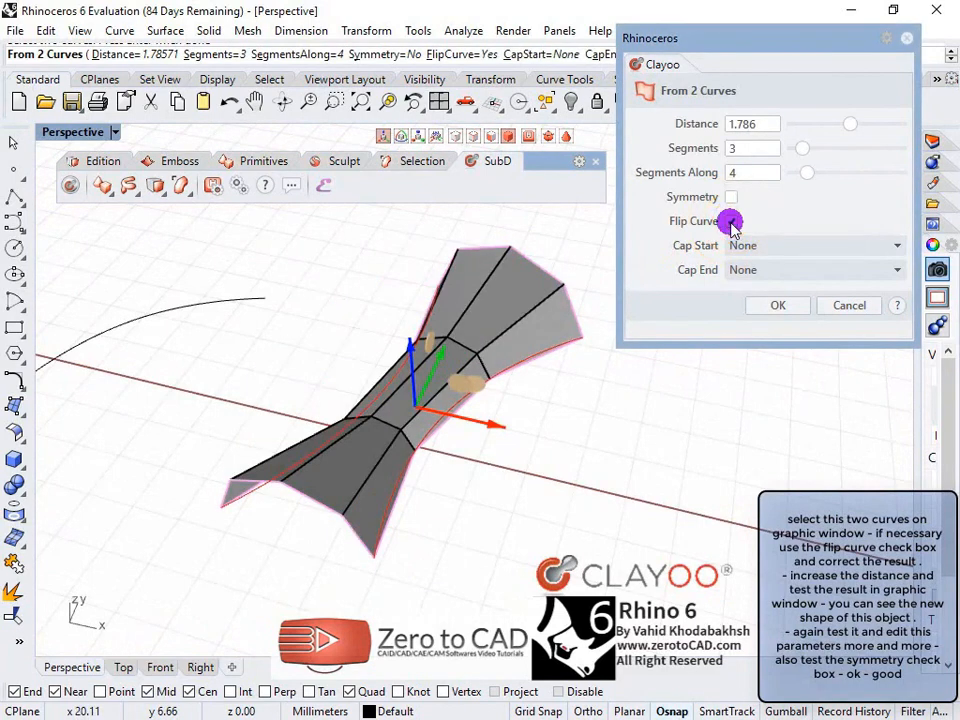
pyautogui.click(731, 222)
pyautogui.click(731, 222)
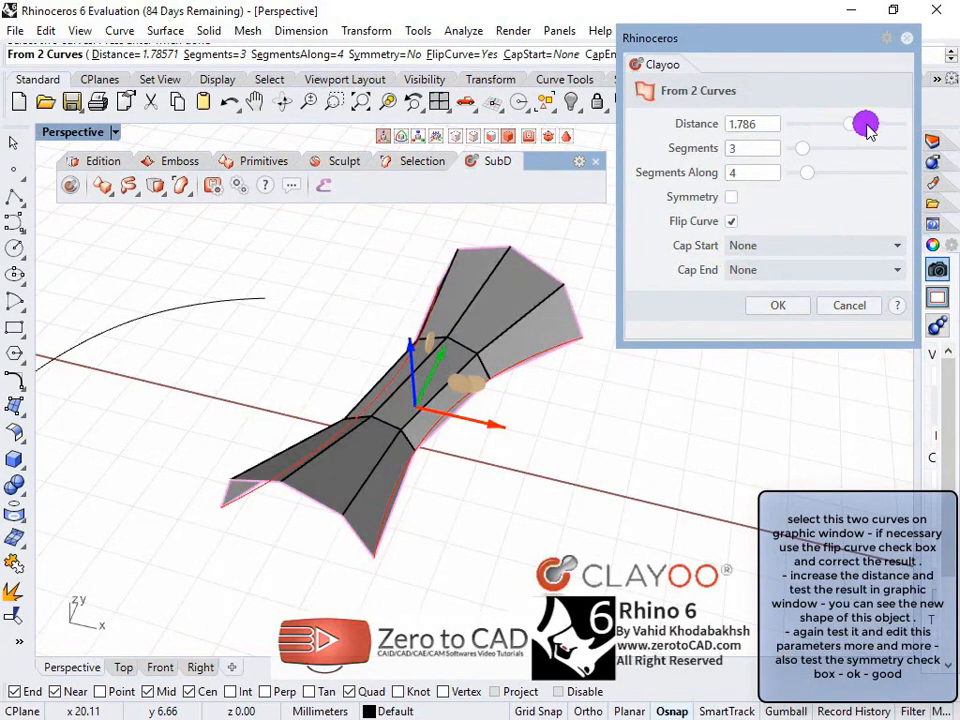
# - Set the From 2 Curves surface's Distance to 3.571 and Segments to 18
pyautogui.moveTo(853, 125); pyautogui.dragTo(860, 128)
pyautogui.moveTo(855, 128); pyautogui.dragTo(857, 129)
pyautogui.moveTo(806, 150); pyautogui.dragTo(855, 175)
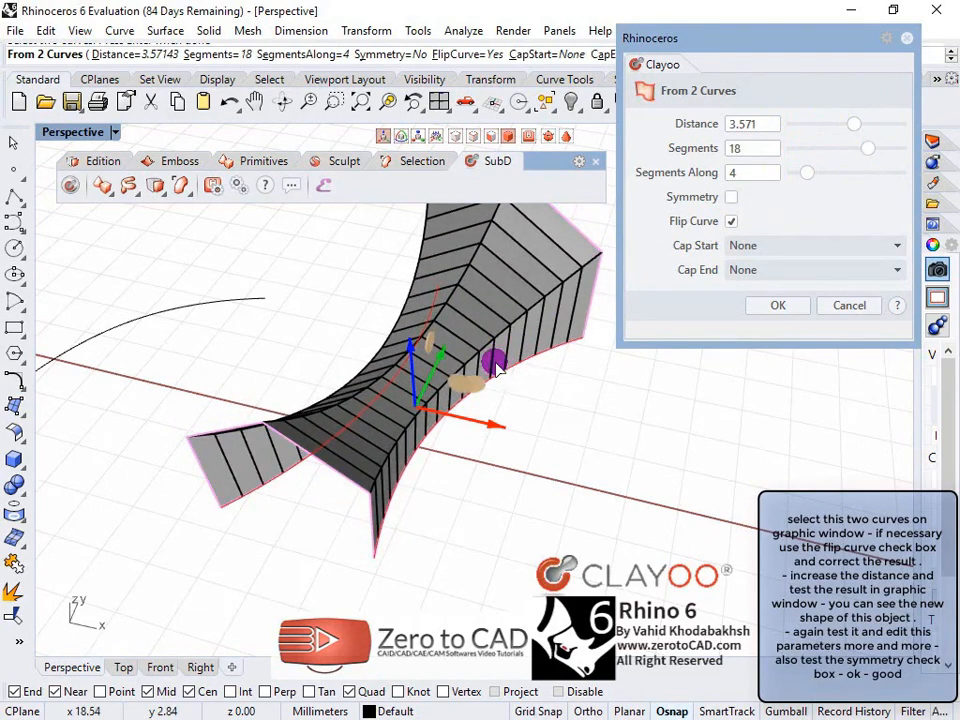
pyautogui.keyDown('shift'); pyautogui.moveTo(497, 368); pyautogui.dragTo(422, 341, button='right'); pyautogui.keyUp('shift')
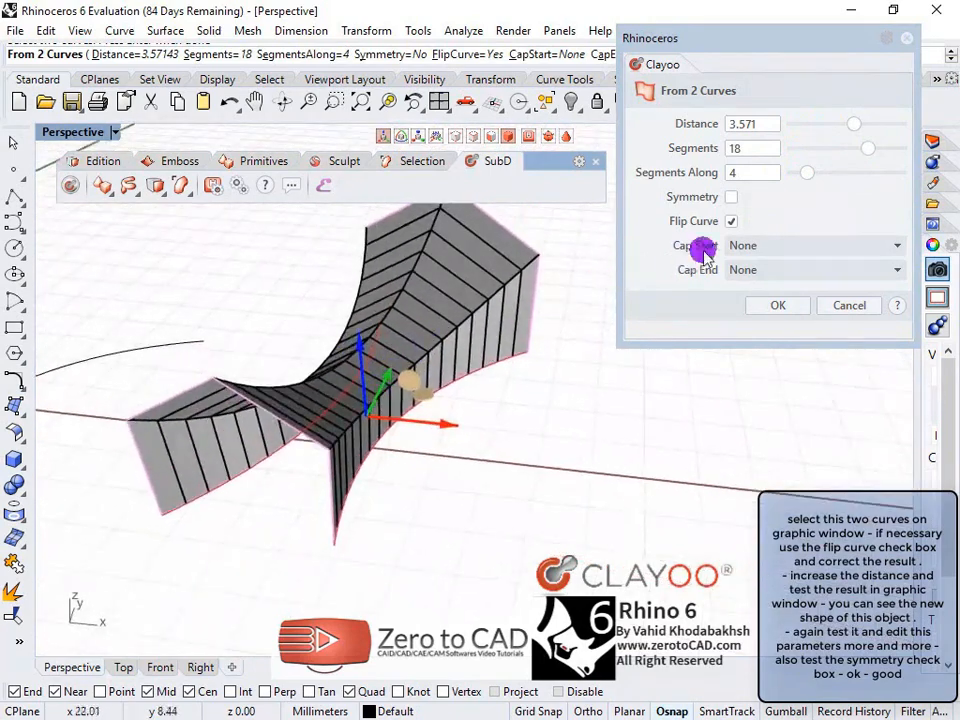
# - Set the From 2 Curves surface's Segments Along to 24 and turn on Symmetry
pyautogui.moveTo(806, 185); pyautogui.dragTo(897, 203)
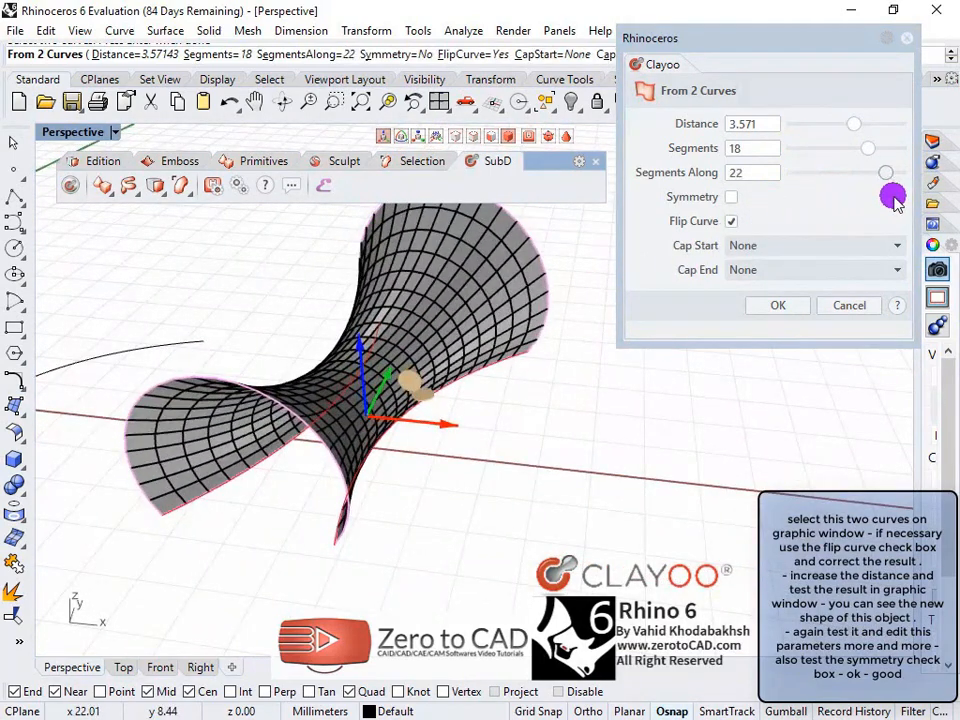
pyautogui.keyDown('shift'); pyautogui.moveTo(514, 343); pyautogui.dragTo(447, 333, button='right'); pyautogui.keyUp('shift')
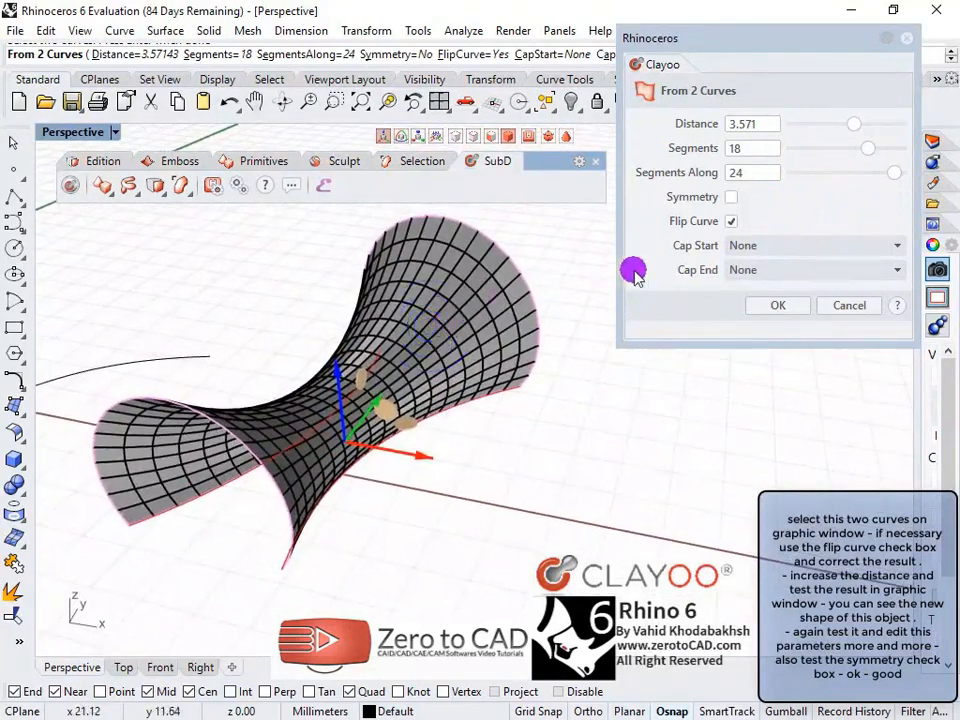
pyautogui.click(731, 199)
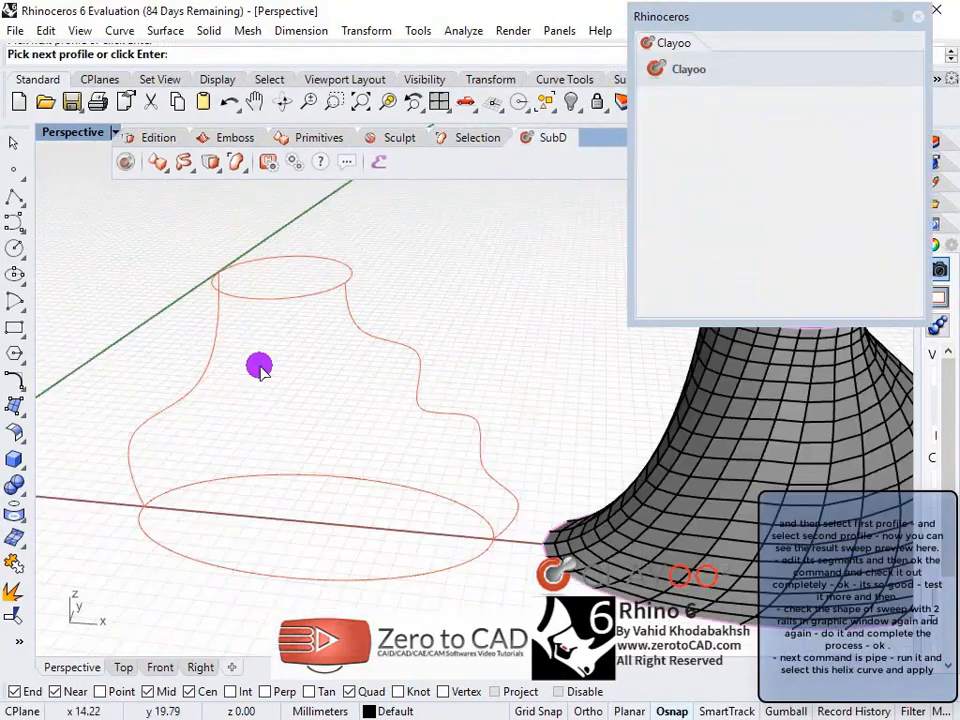
# - Build the Sweep 2 surface from the picked rails and profiles with 25 Segments and 25 Segments Along
pyautogui.rightClick(259, 369)
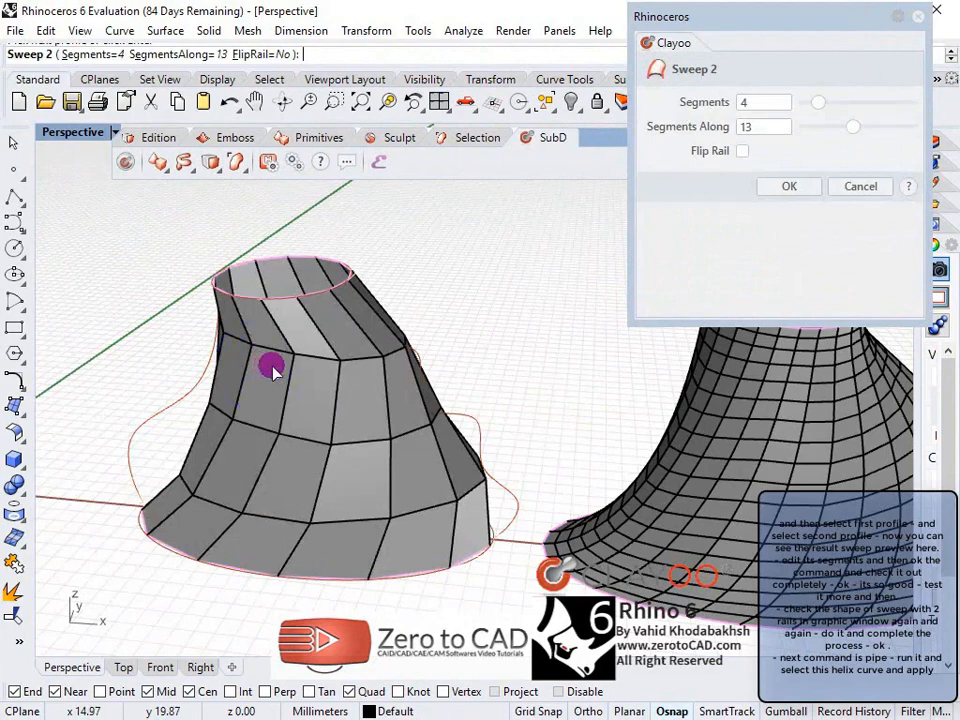
pyautogui.moveTo(819, 104); pyautogui.dragTo(937, 108)
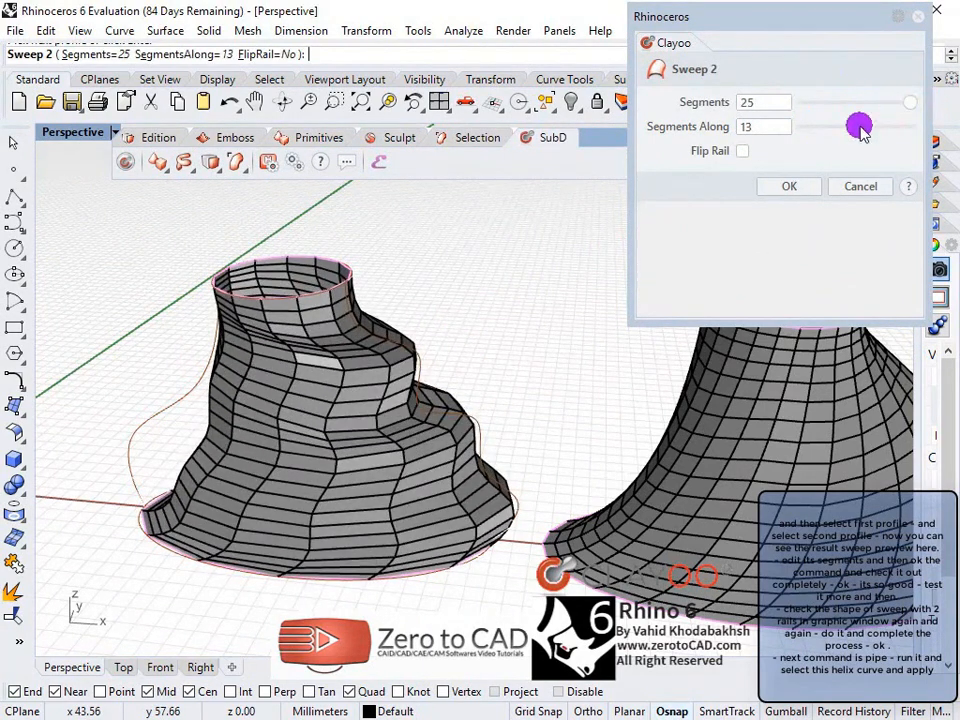
pyautogui.moveTo(862, 131); pyautogui.dragTo(938, 122)
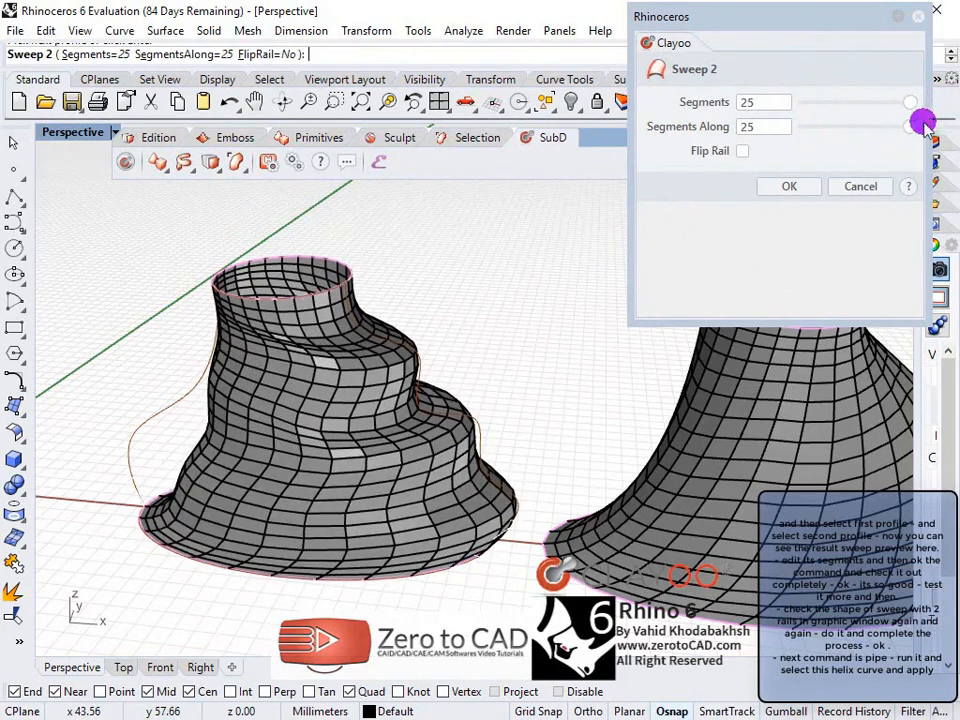
pyautogui.moveTo(465, 308); pyautogui.dragTo(576, 261, button='right')
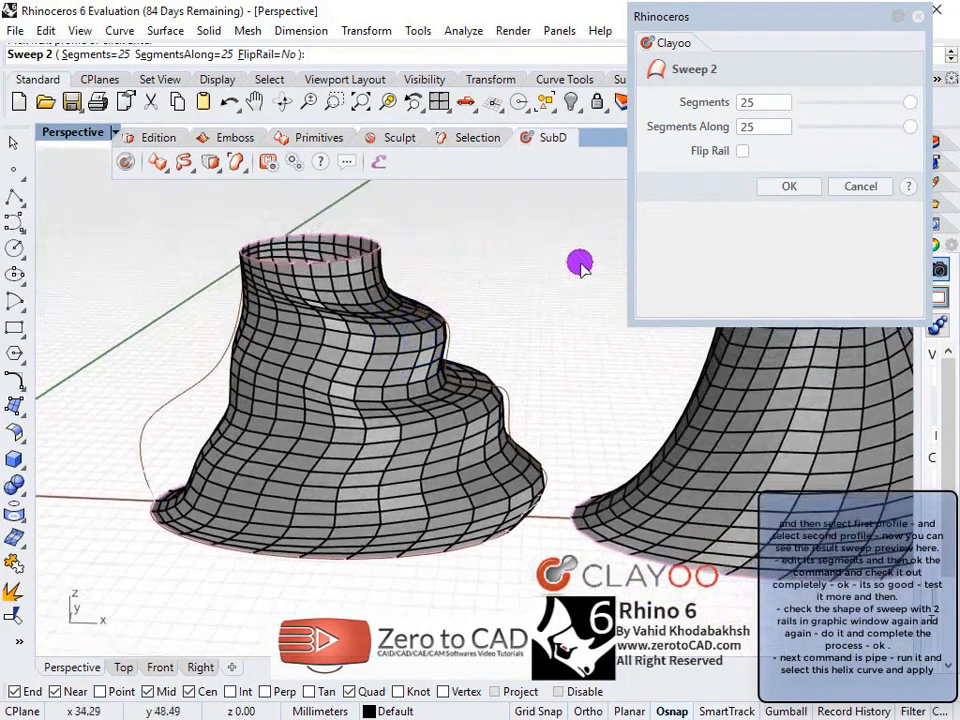
pyautogui.click(789, 186)
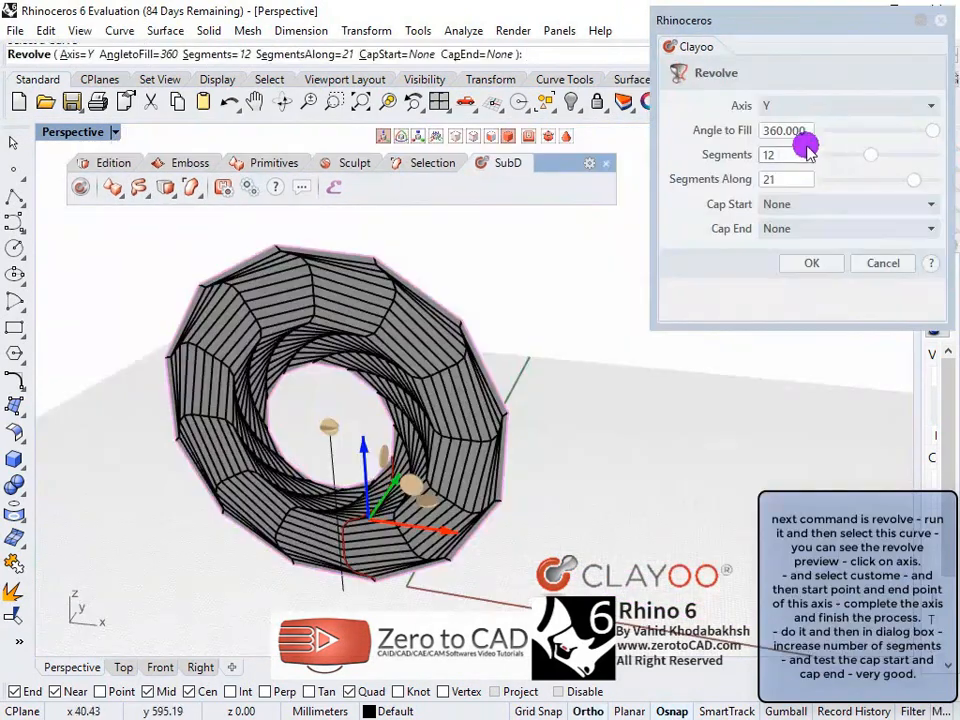
# - Revolve the goblet profile about a custom axis along the vertical line, with 25 Segments and 25 Segments Along
pyautogui.click(805, 105)
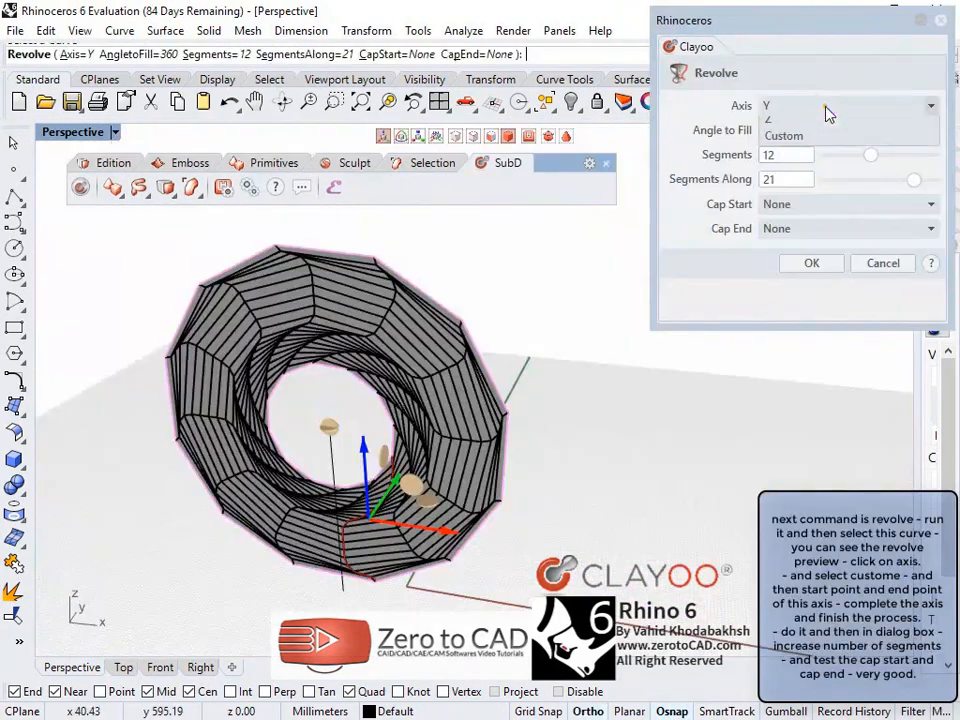
pyautogui.click(800, 176)
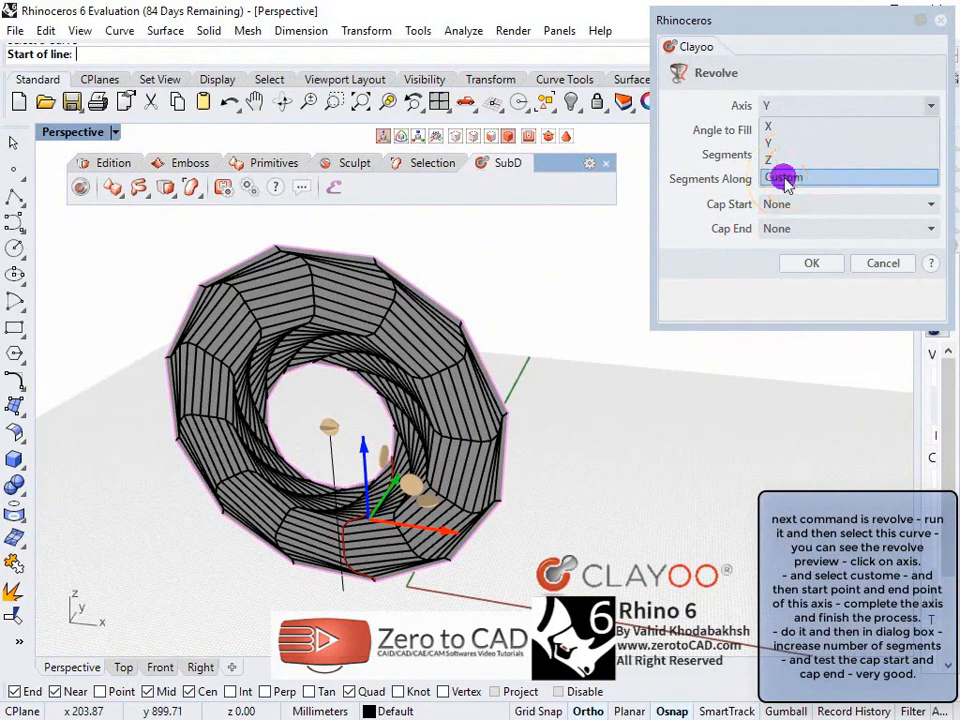
pyautogui.scroll(3, 338, 525)
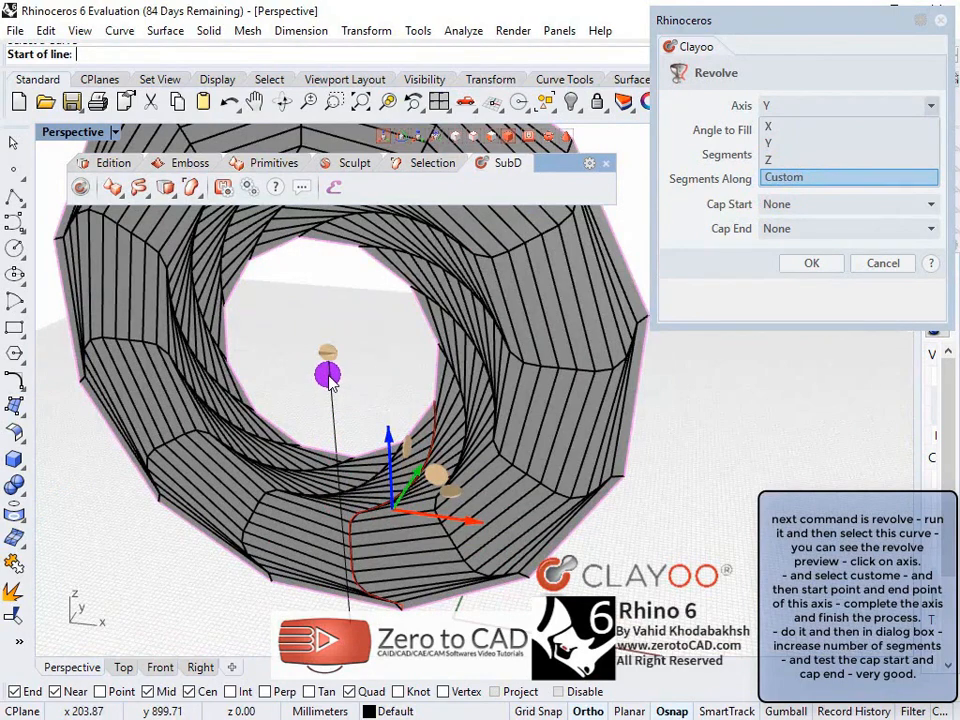
pyautogui.click(785, 110)
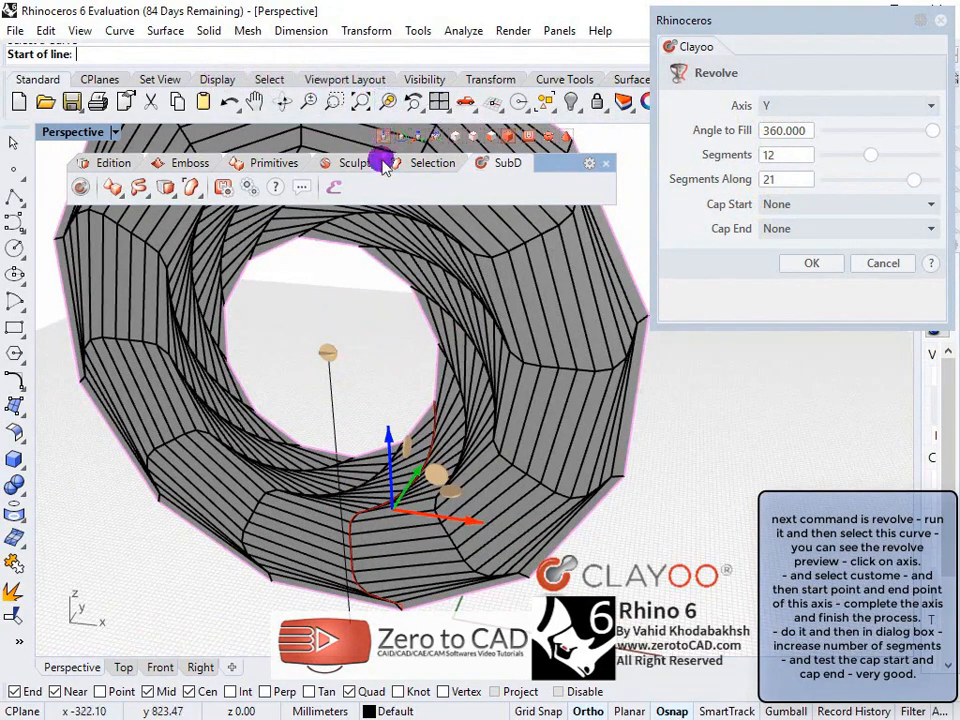
pyautogui.click(331, 375)
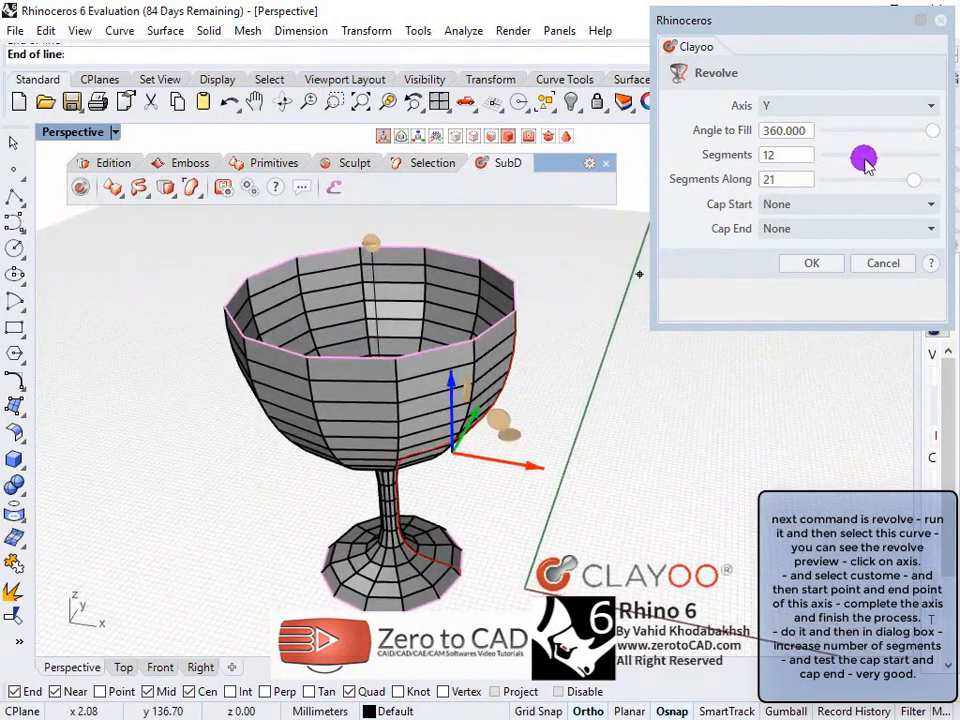
pyautogui.moveTo(869, 155); pyautogui.dragTo(955, 184)
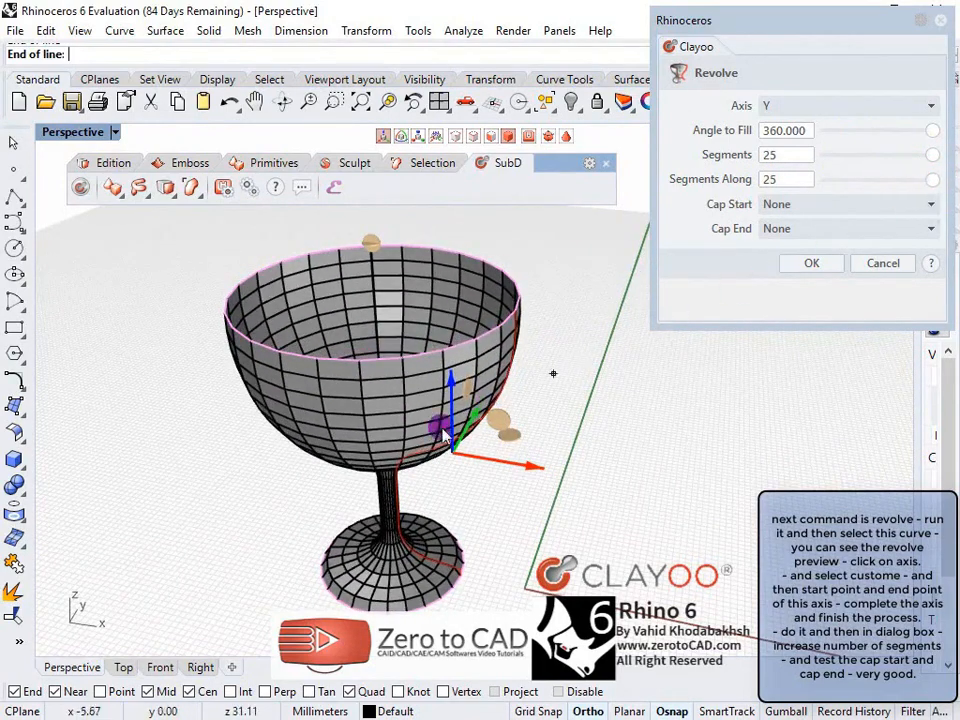
pyautogui.moveTo(443, 432); pyautogui.dragTo(418, 414, button='right')
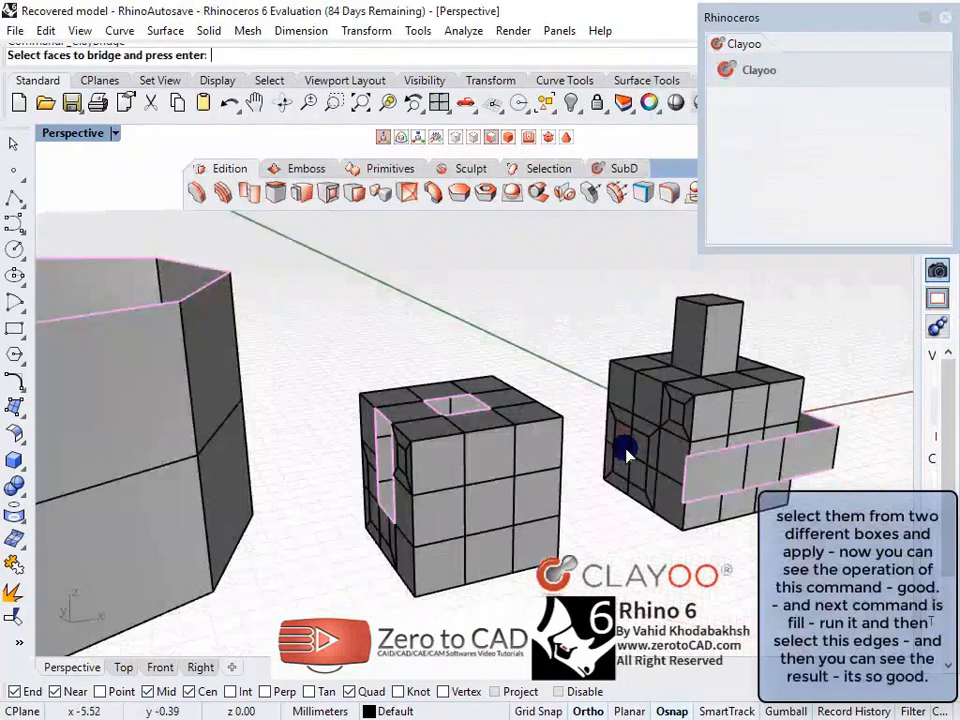
# - Bridge the picked faces of the two subdivided boxes with the Clayoo Bridge command
pyautogui.scroll(5, 625, 455)
pyautogui.moveTo(643, 372); pyautogui.dragTo(375, 360, button='right')
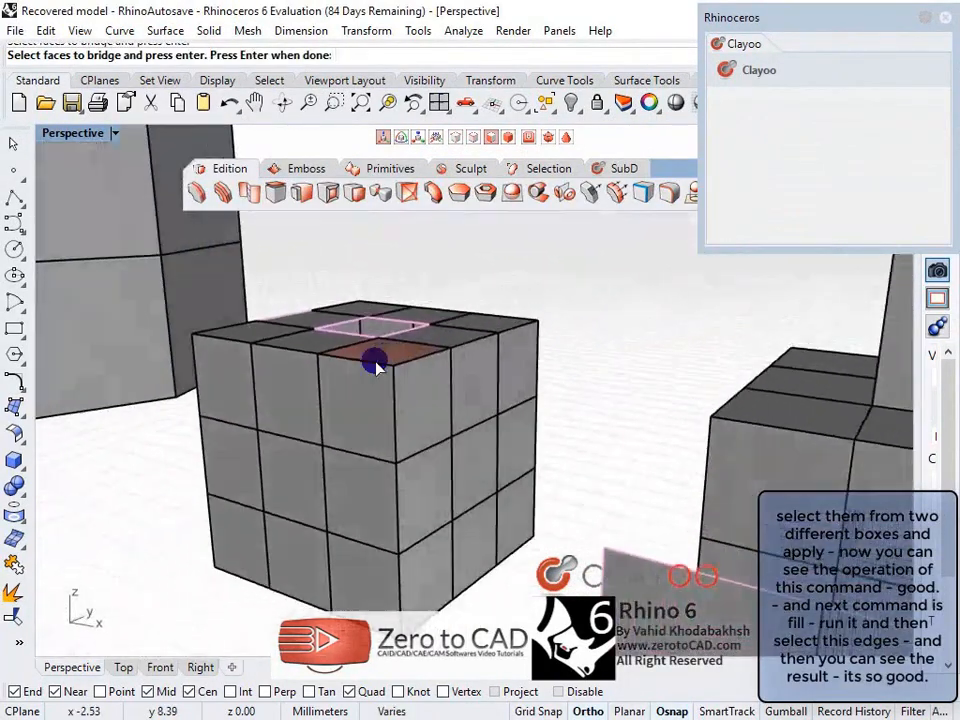
pyautogui.click(476, 387)
pyautogui.rightClick(542, 378)
pyautogui.moveTo(542, 378); pyautogui.dragTo(528, 430, button='right')
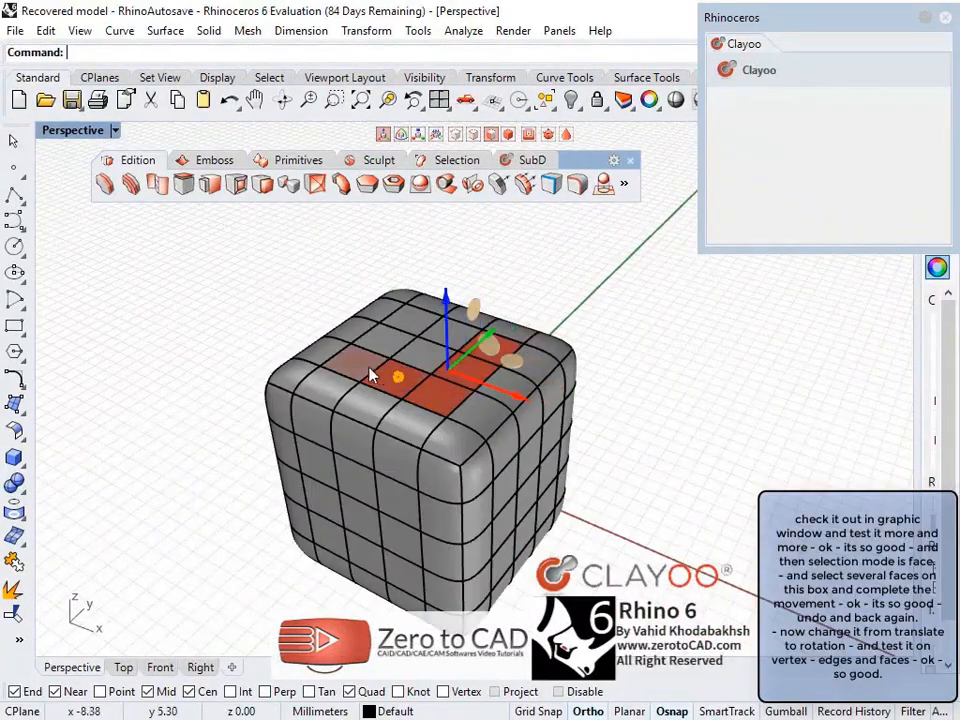
# - Try moving the selected top faces of the rounded box upward, and undo the move
pyautogui.moveTo(421, 297); pyautogui.dragTo(391, 219)
pyautogui.hotkey('ctrl', 'z')
pyautogui.moveTo(406, 317); pyautogui.dragTo(678, 257, button='right')
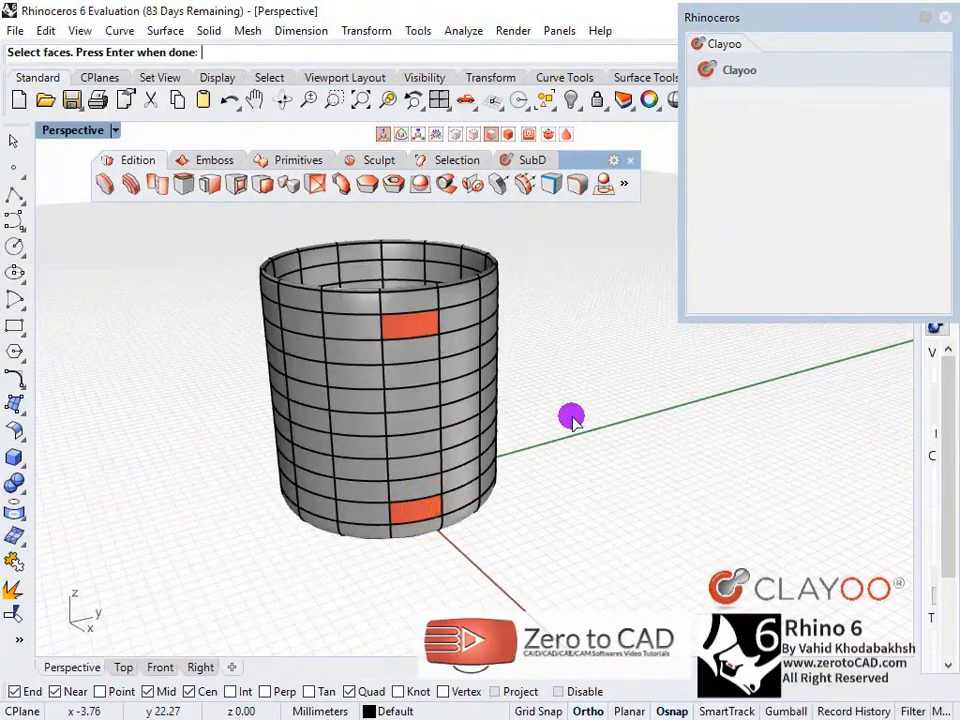
# - Form the mug's handle between the two selected outer faces and pull the handle's inner edges toward the body as finger grips
pyautogui.rightClick(570, 413)
pyautogui.moveTo(525, 392); pyautogui.dragTo(652, 335, button='right')
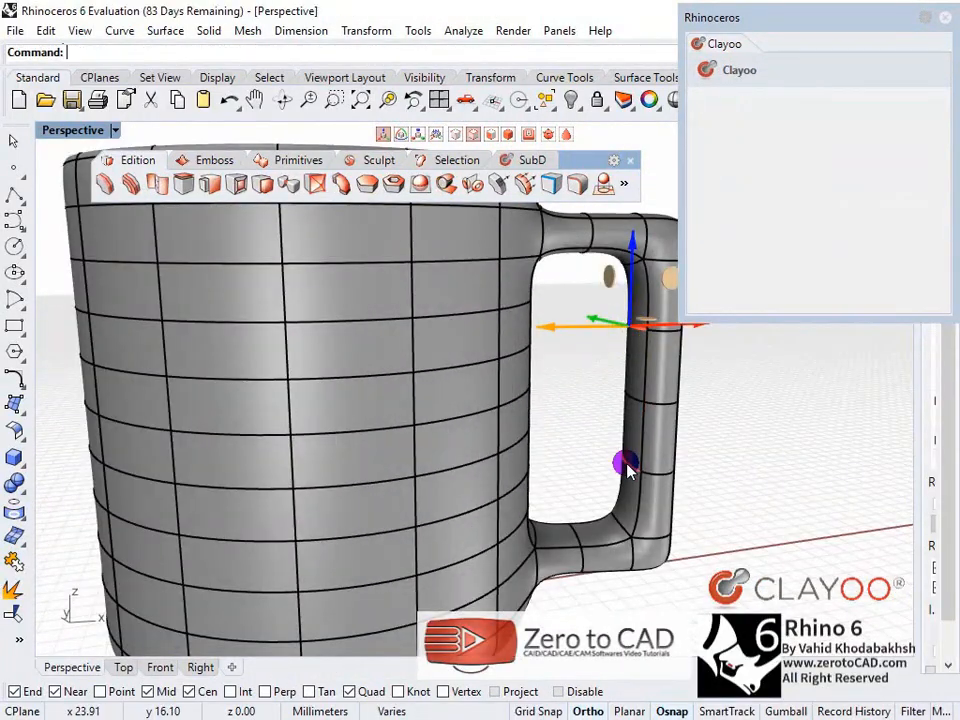
pyautogui.click(622, 463)
pyautogui.moveTo(553, 402); pyautogui.dragTo(491, 394)
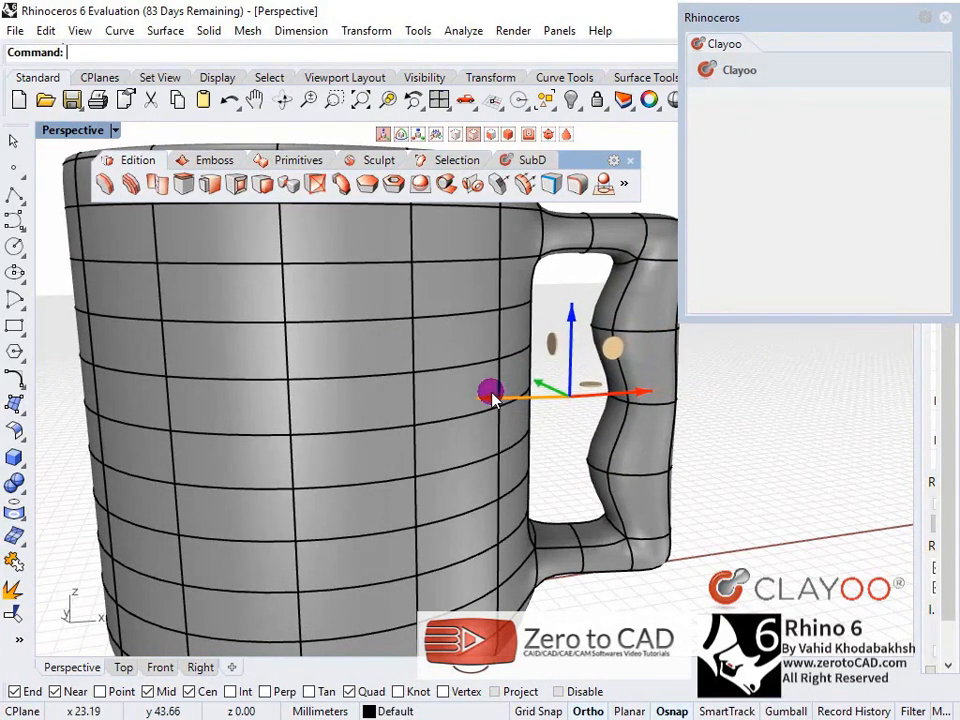
# - Shape a column of horizontal ridges on the mug's body on the side opposite the handle
pyautogui.scroll(-3, 596, 386)
pyautogui.moveTo(596, 386); pyautogui.dragTo(572, 420, button='right')
pyautogui.click(655, 405)
pyautogui.moveTo(655, 405); pyautogui.dragTo(351, 433, button='right')
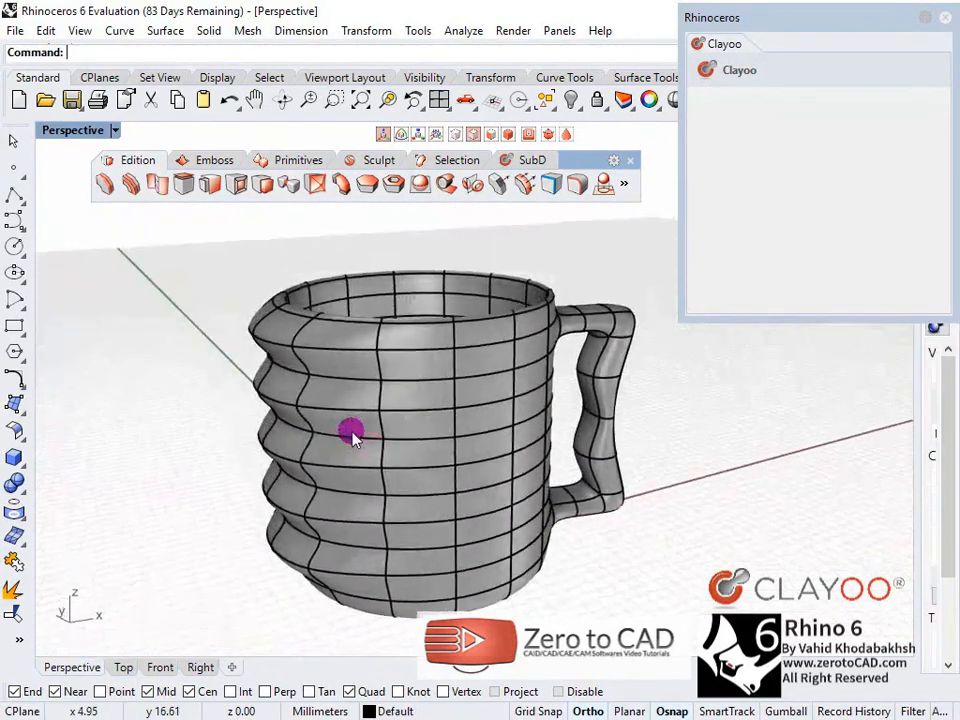
pyautogui.moveTo(250, 393); pyautogui.dragTo(272, 386, button='right')
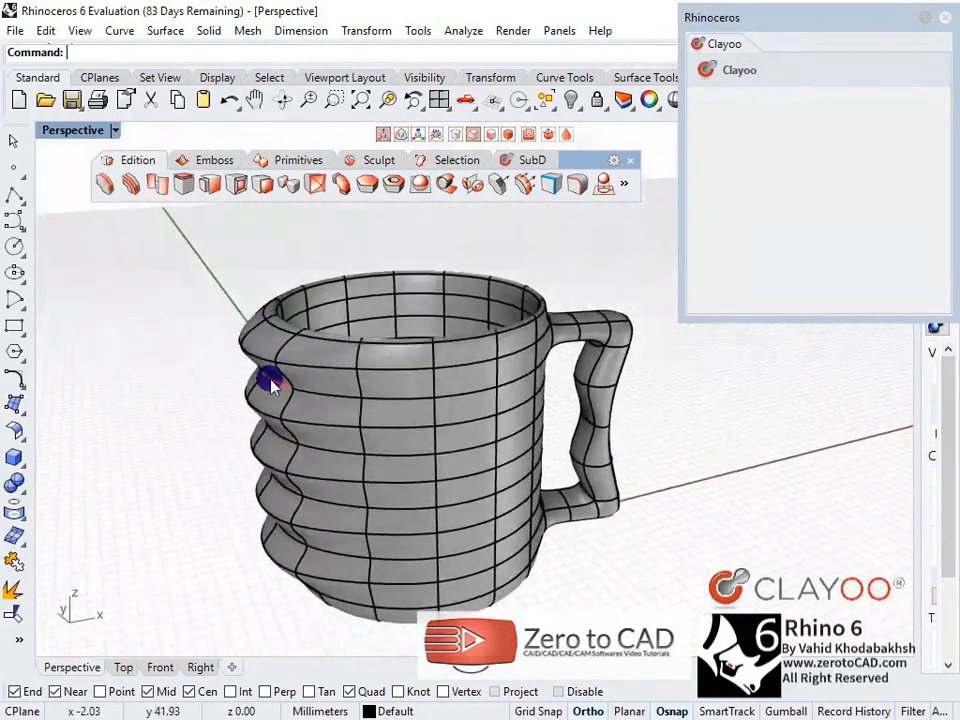
# - Set the Perspective view's display mode to Rendered and inspect the mug
pyautogui.click(116, 132)
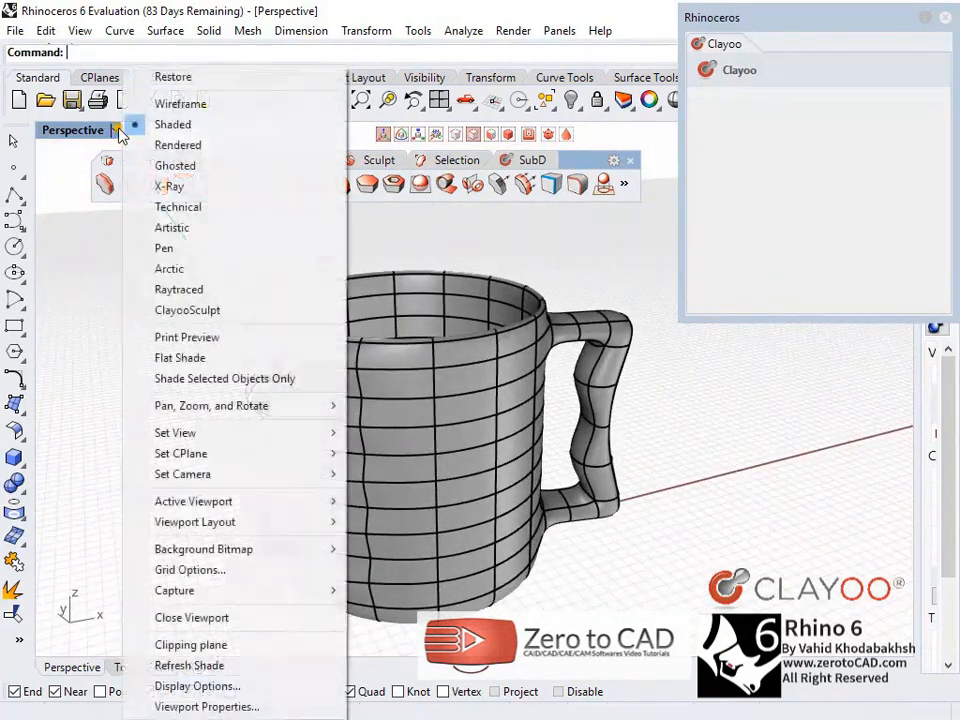
pyautogui.click(180, 146)
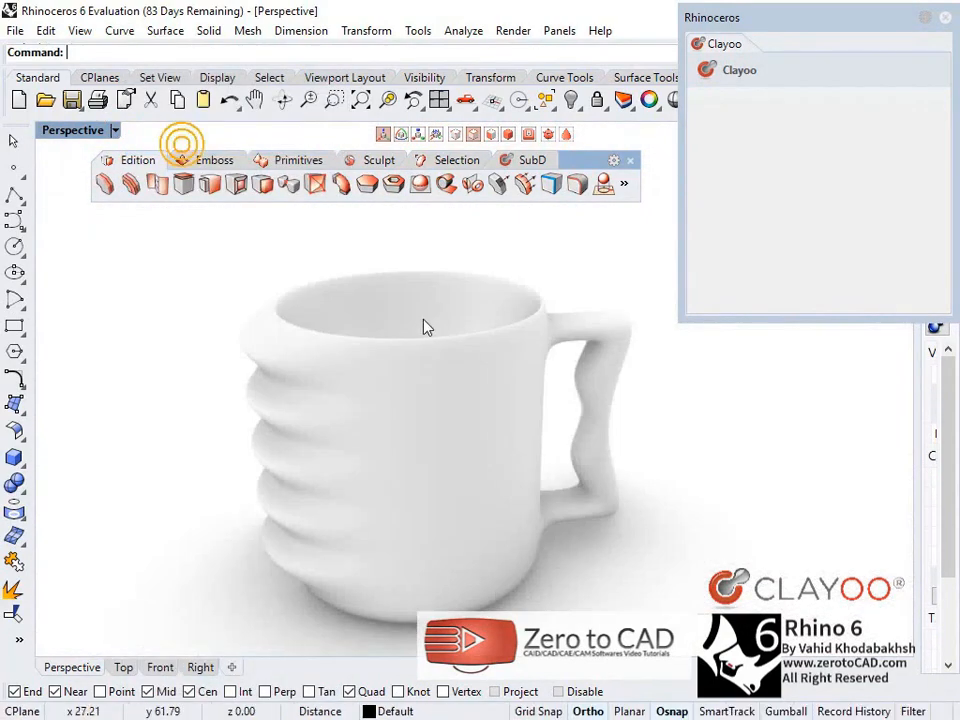
pyautogui.moveTo(464, 291); pyautogui.dragTo(240, 195, button='right')
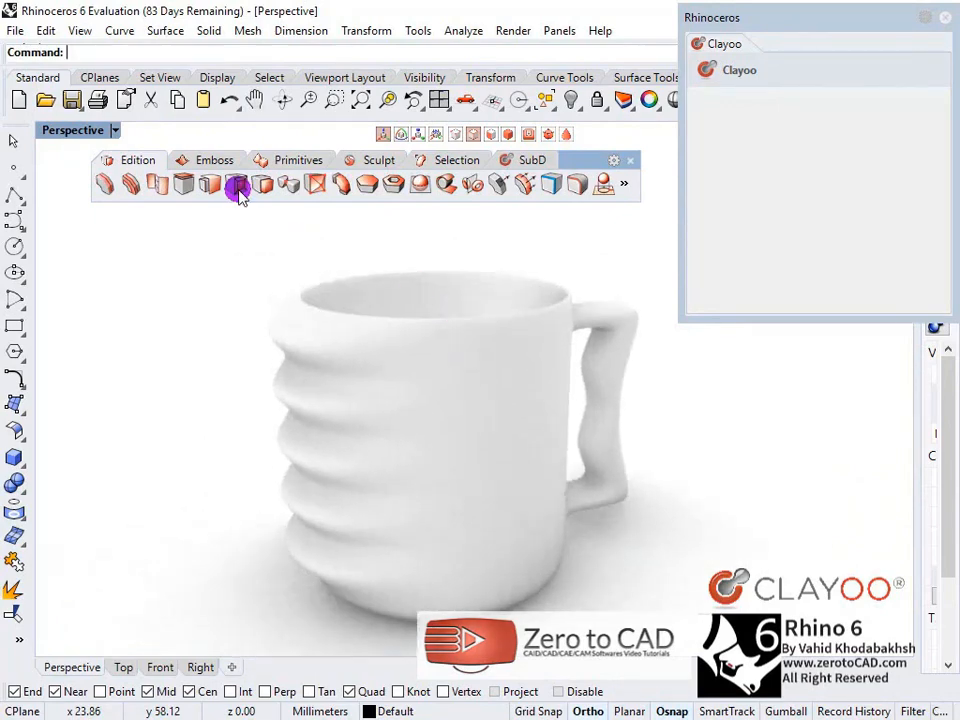
# - Change the mug's display mode to Artistic and examine the model from another angle
pyautogui.click(114, 132)
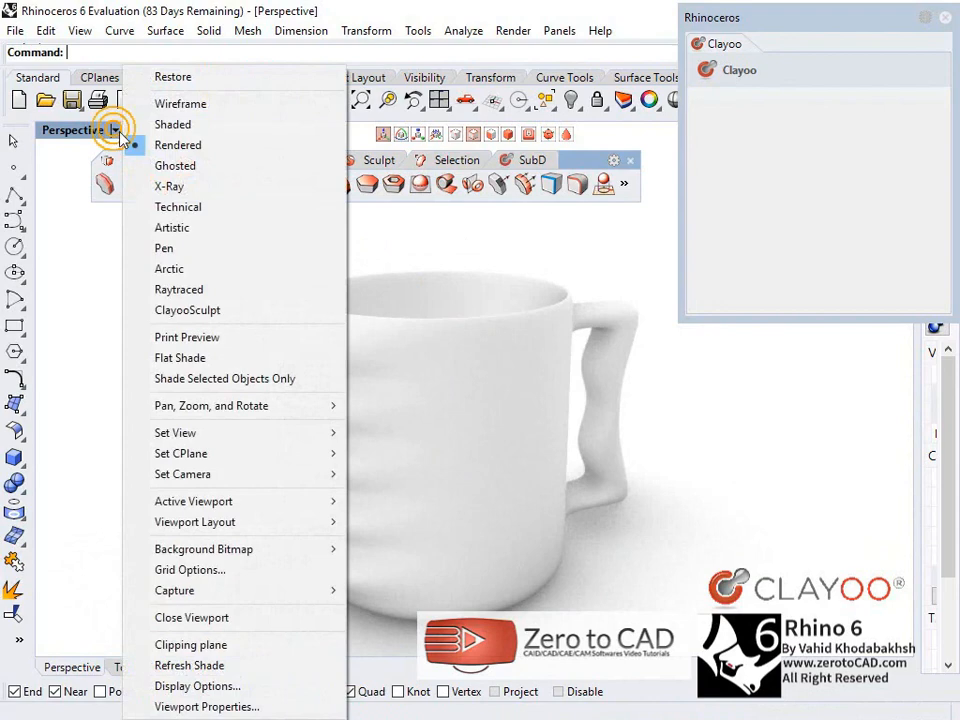
pyautogui.click(180, 227)
pyautogui.moveTo(508, 333); pyautogui.dragTo(409, 326, button='right')
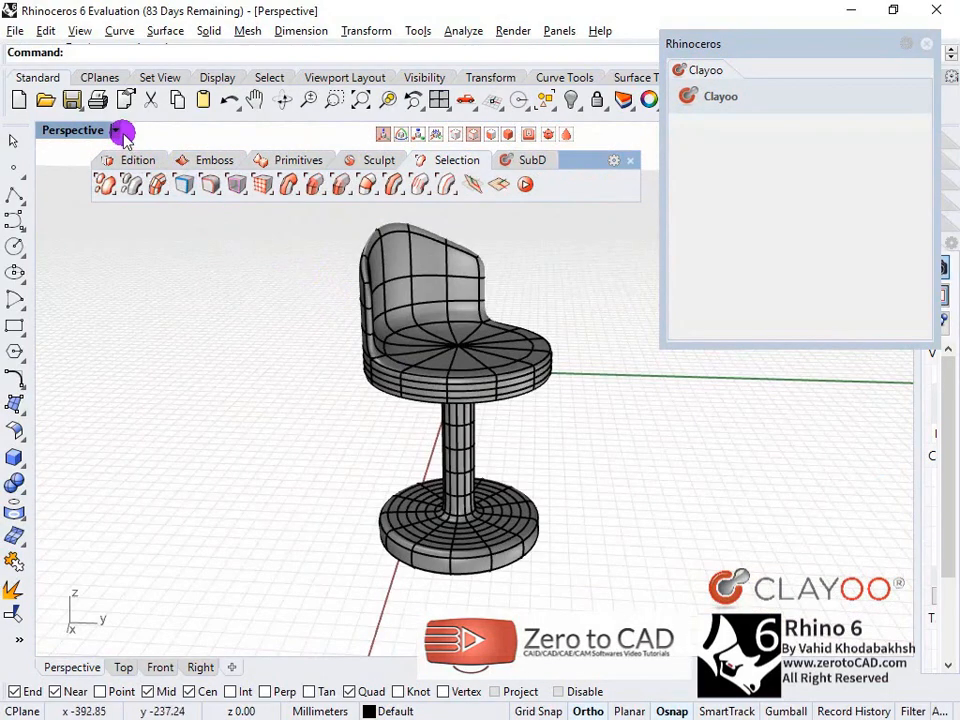
# - Show the bar stool in Rendered display mode and examine its seat, backrest and base from several angles
pyautogui.click(116, 131)
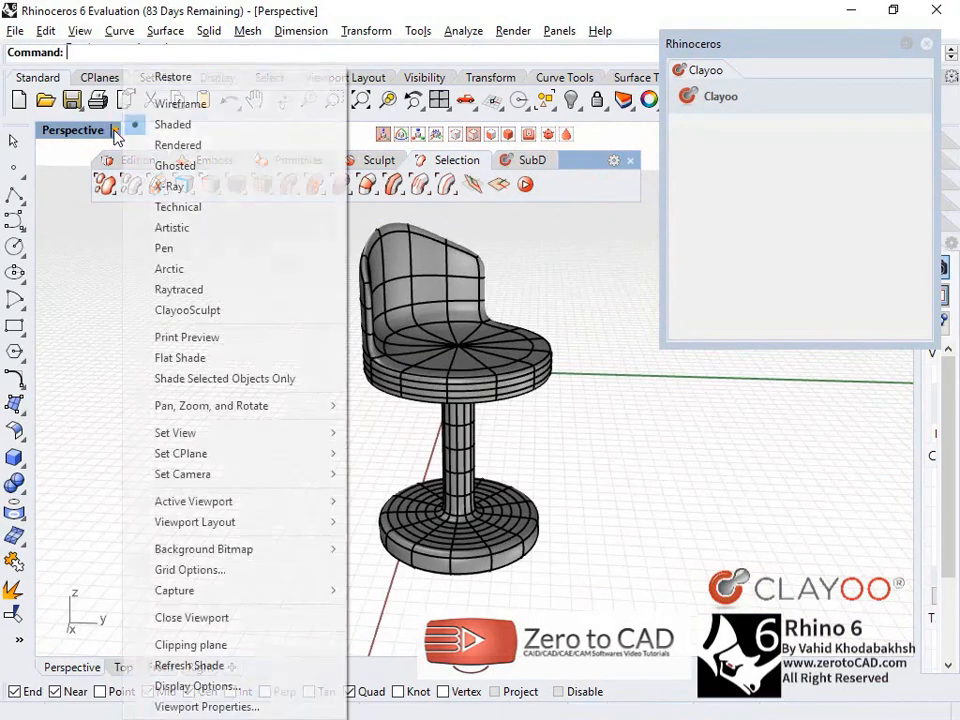
pyautogui.click(165, 146)
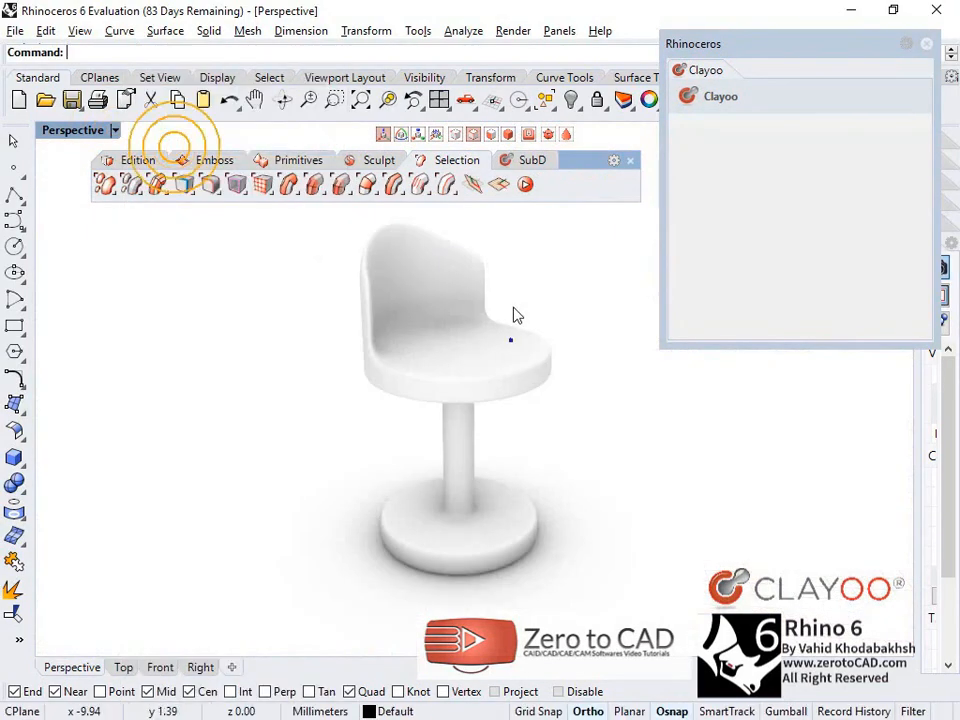
pyautogui.moveTo(552, 287); pyautogui.dragTo(174, 325, button='right')
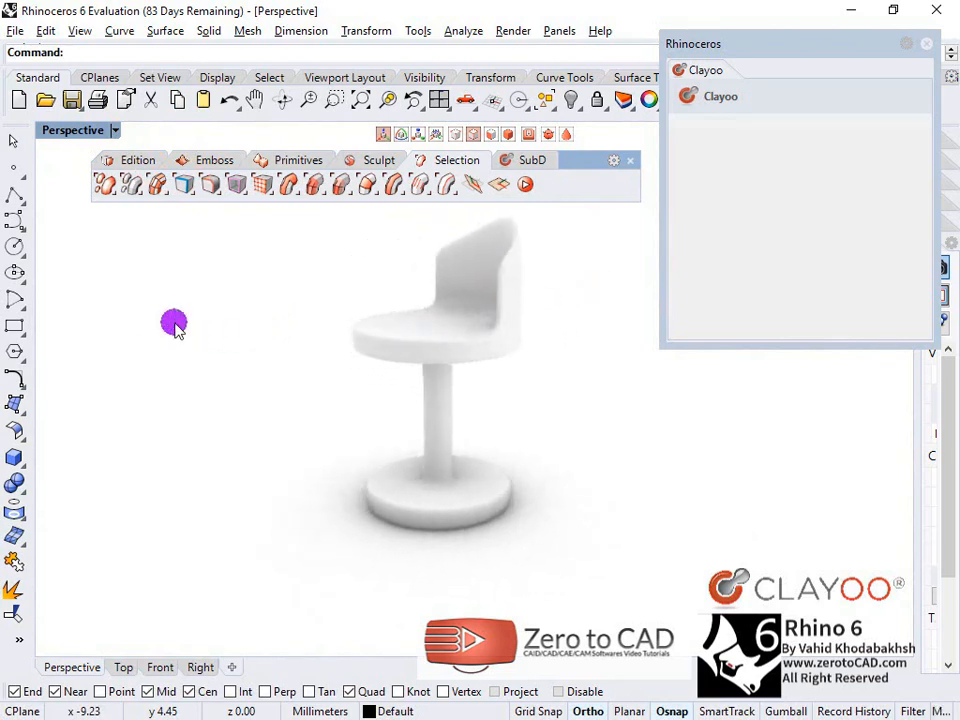
pyautogui.scroll(2, 501, 300)
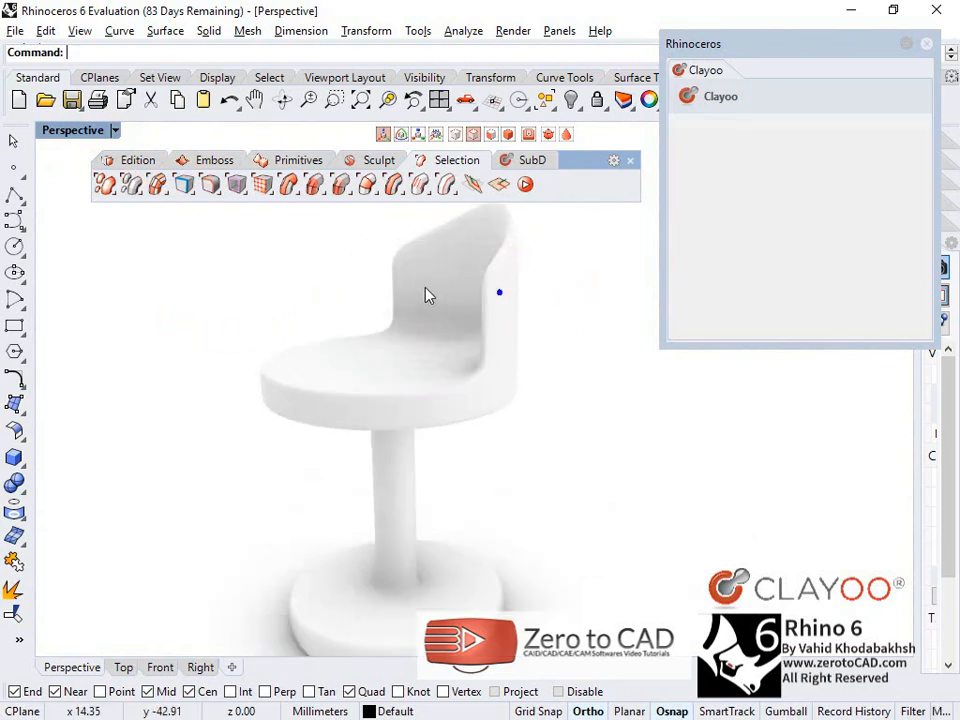
pyautogui.moveTo(426, 295); pyautogui.dragTo(486, 313, button='right')
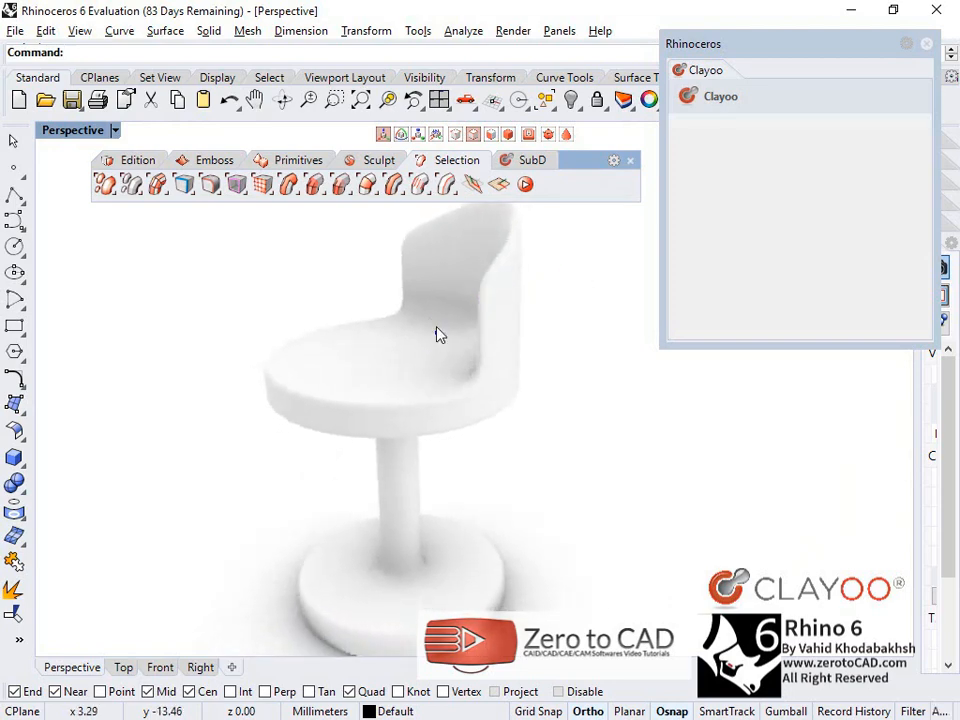
# - Change the bar stool's display mode to Artistic and look around the model
pyautogui.click(115, 131)
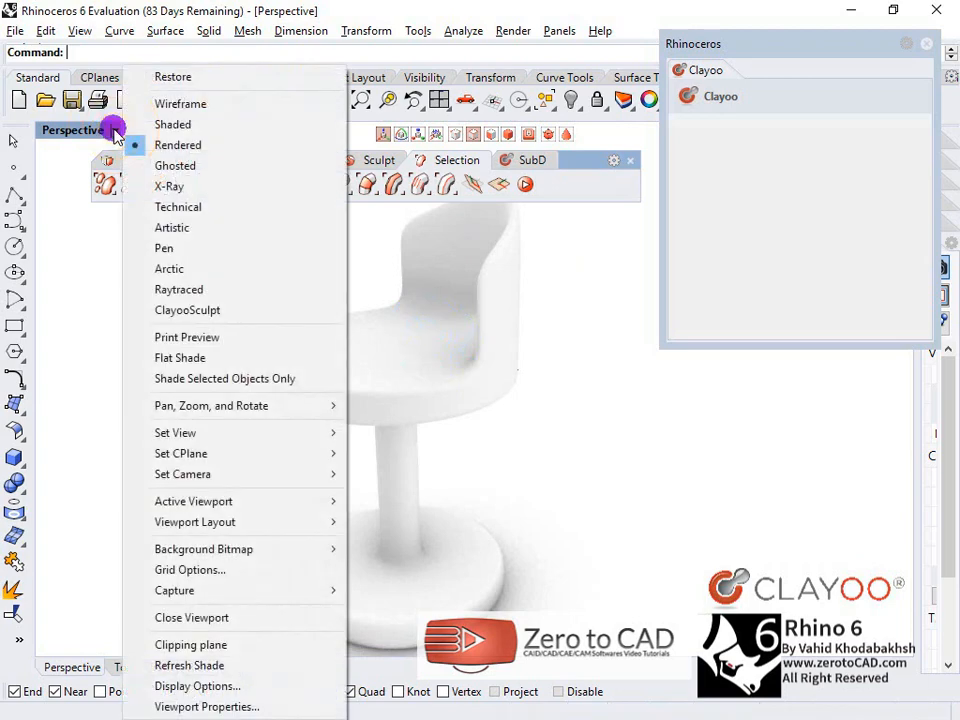
pyautogui.click(167, 224)
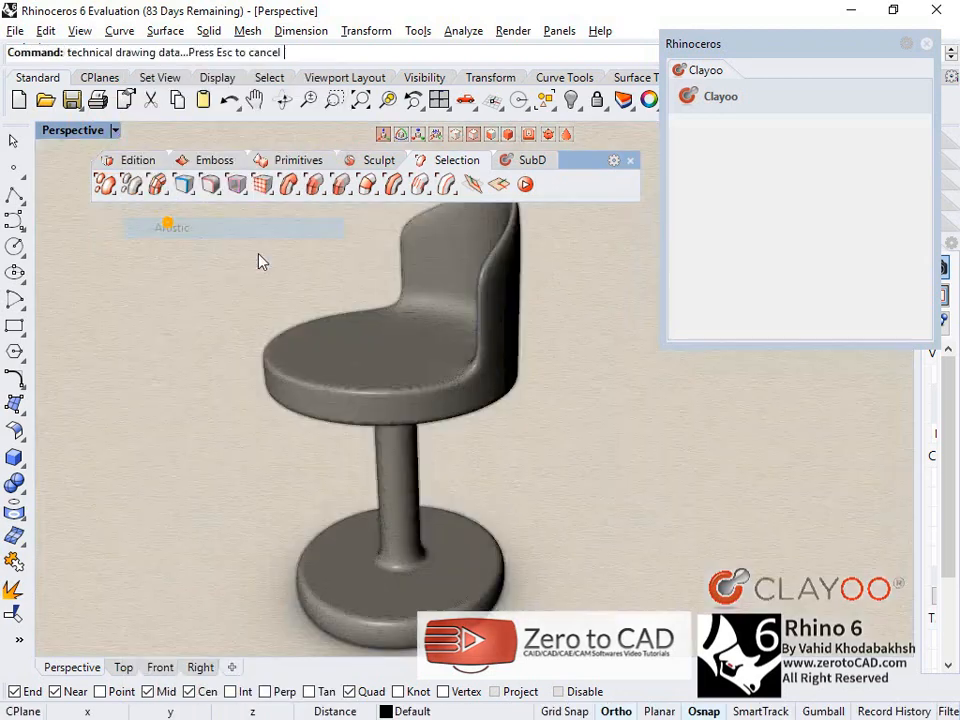
pyautogui.moveTo(420, 360); pyautogui.dragTo(616, 458, button='right')
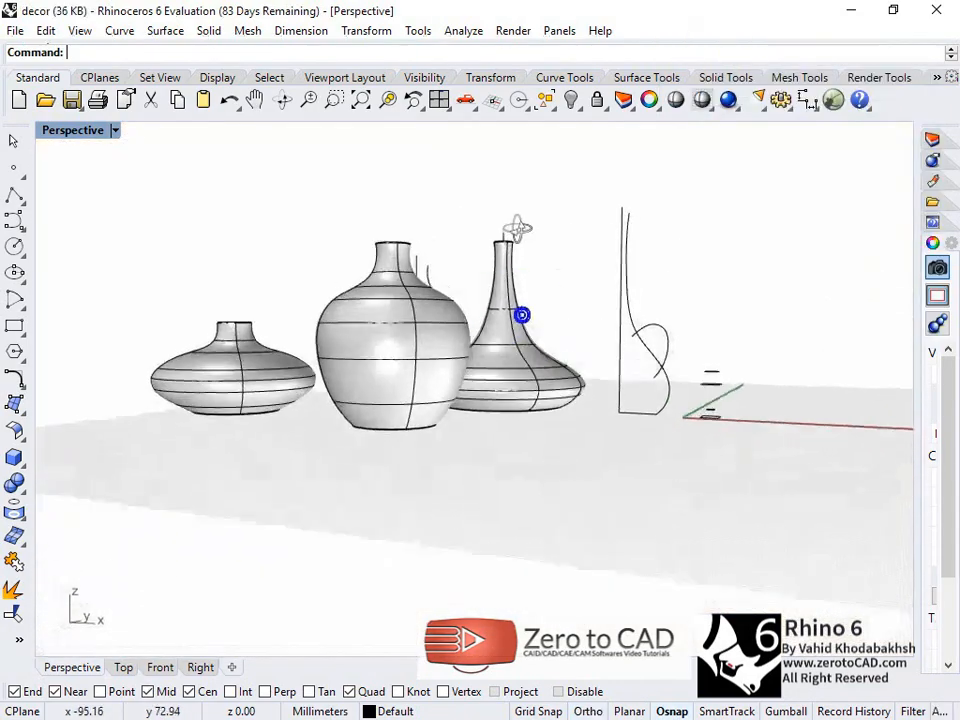
# - Preview the three vases in Rendered display mode from several angles and return the view to Shaded
pyautogui.moveTo(521, 317); pyautogui.dragTo(343, 296, button='right')
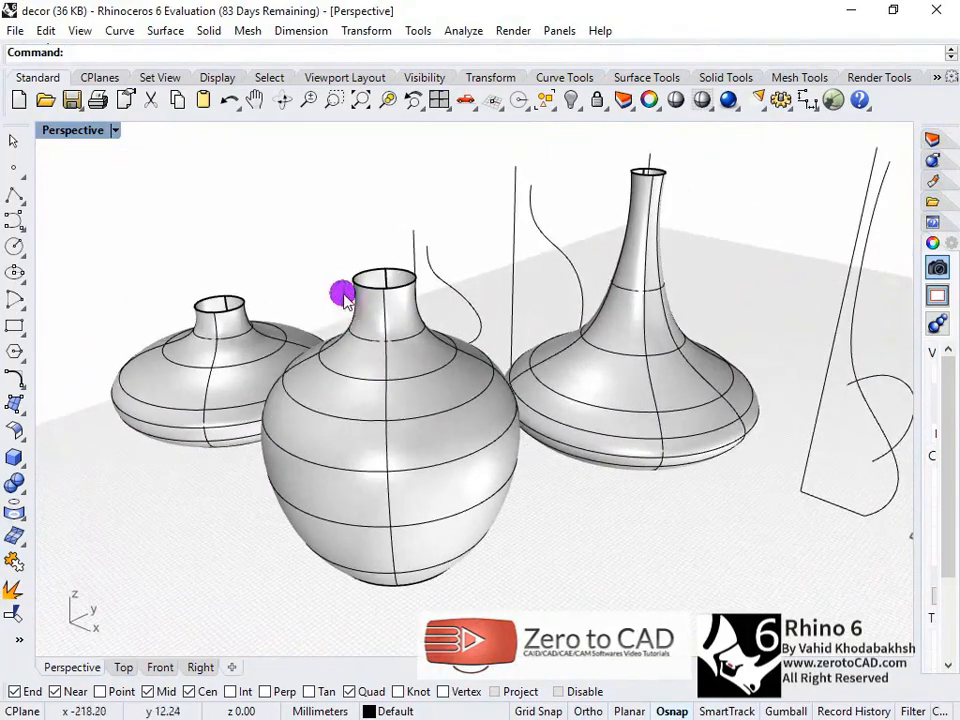
pyautogui.click(115, 130)
pyautogui.click(137, 145)
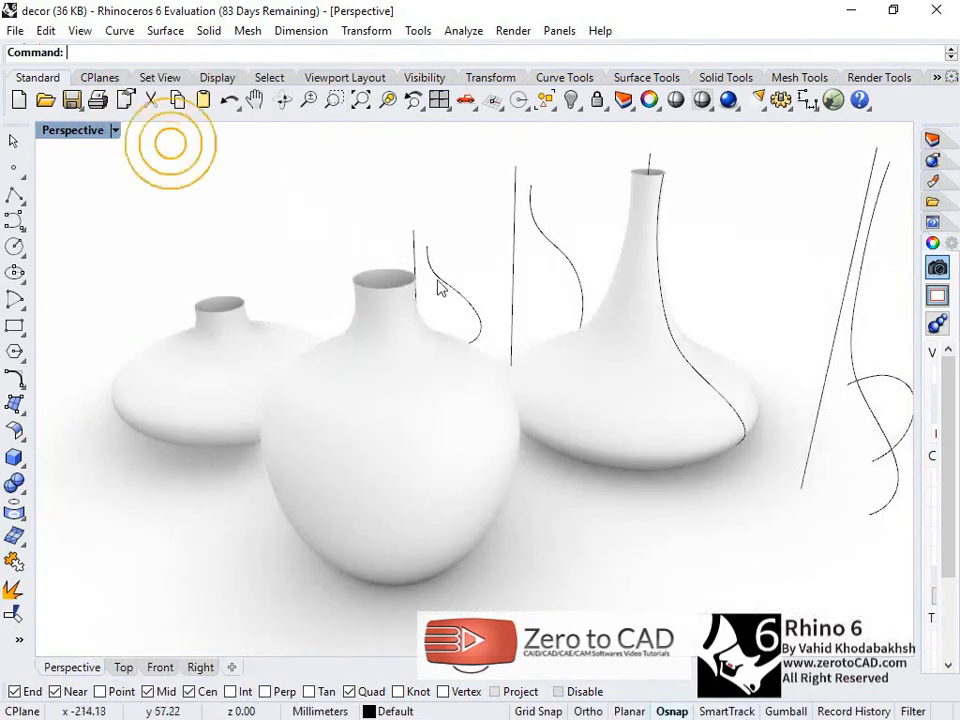
pyautogui.moveTo(437, 287); pyautogui.dragTo(506, 339, button='right')
pyautogui.scroll(-3, 506, 339)
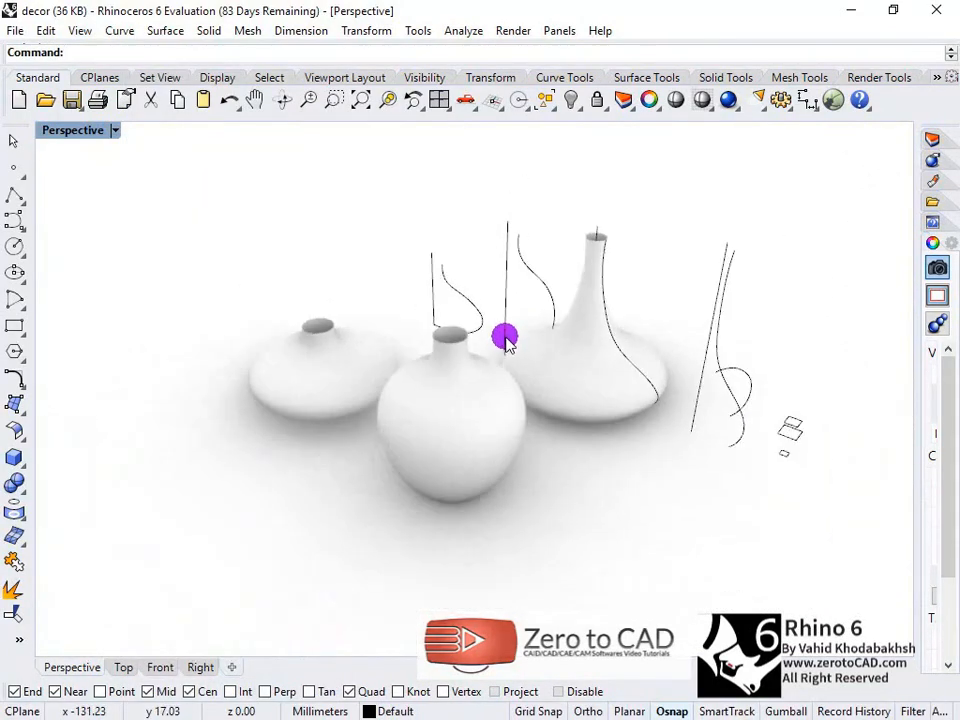
pyautogui.click(115, 130)
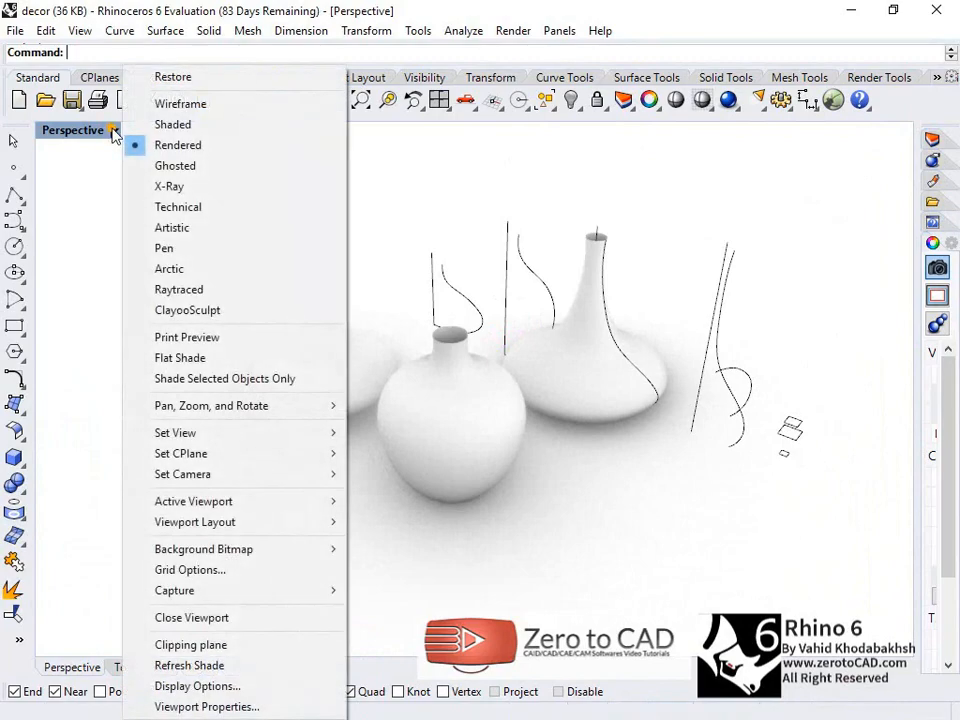
pyautogui.click(165, 121)
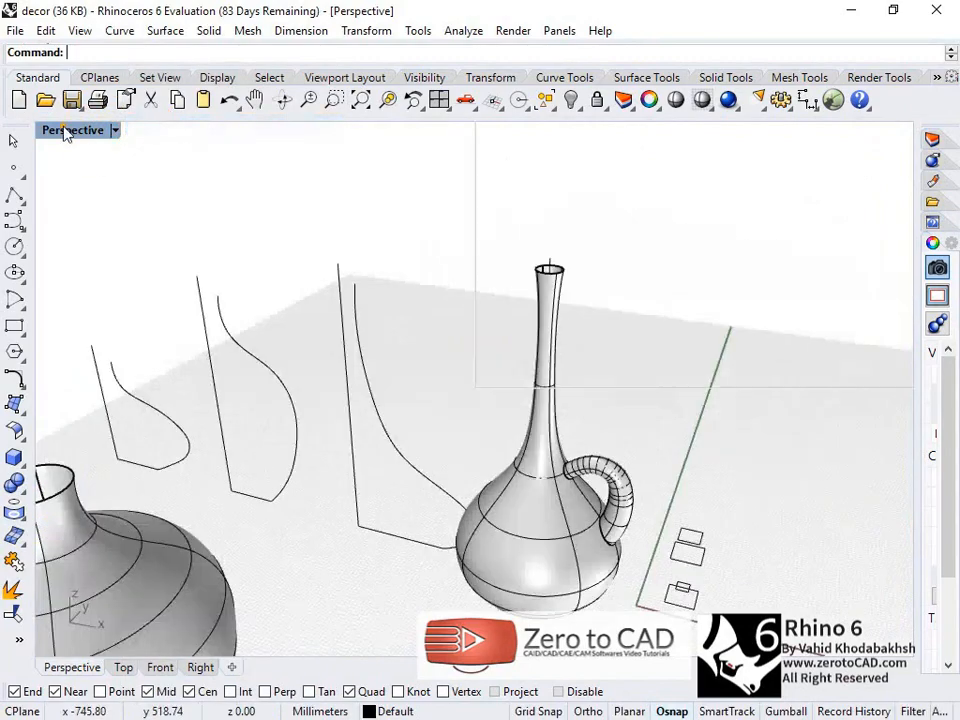
# - Show all four viewports and maximize the Front view around the vases and their profile curves
pyautogui.doubleClick(72, 130)
pyautogui.scroll(-2, 390, 465)
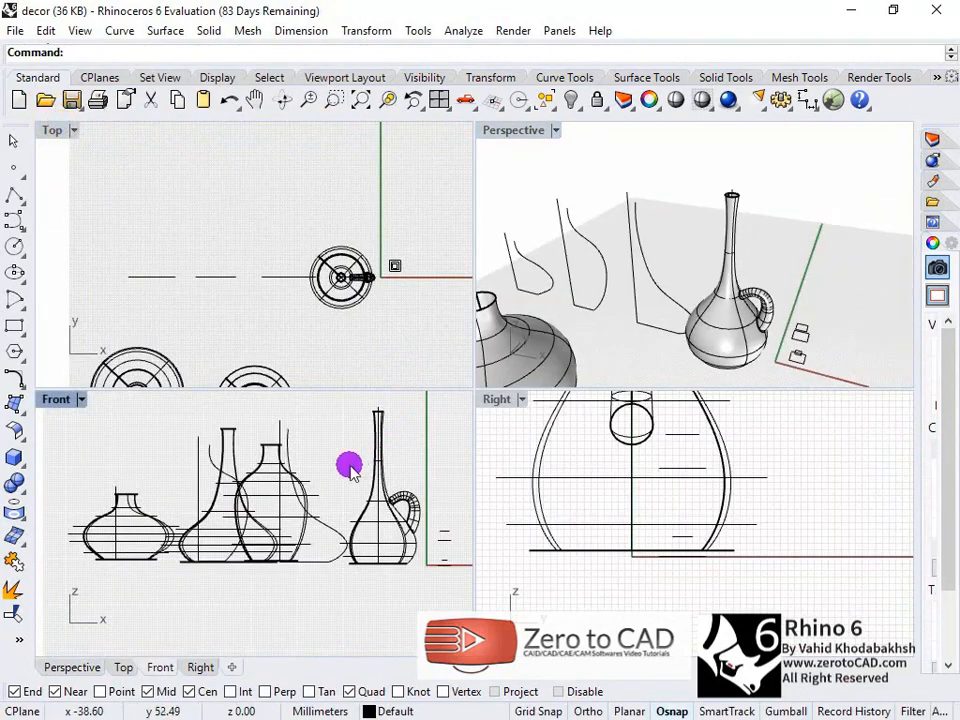
pyautogui.moveTo(350, 470); pyautogui.dragTo(317, 518, button='right')
pyautogui.doubleClick(55, 400)
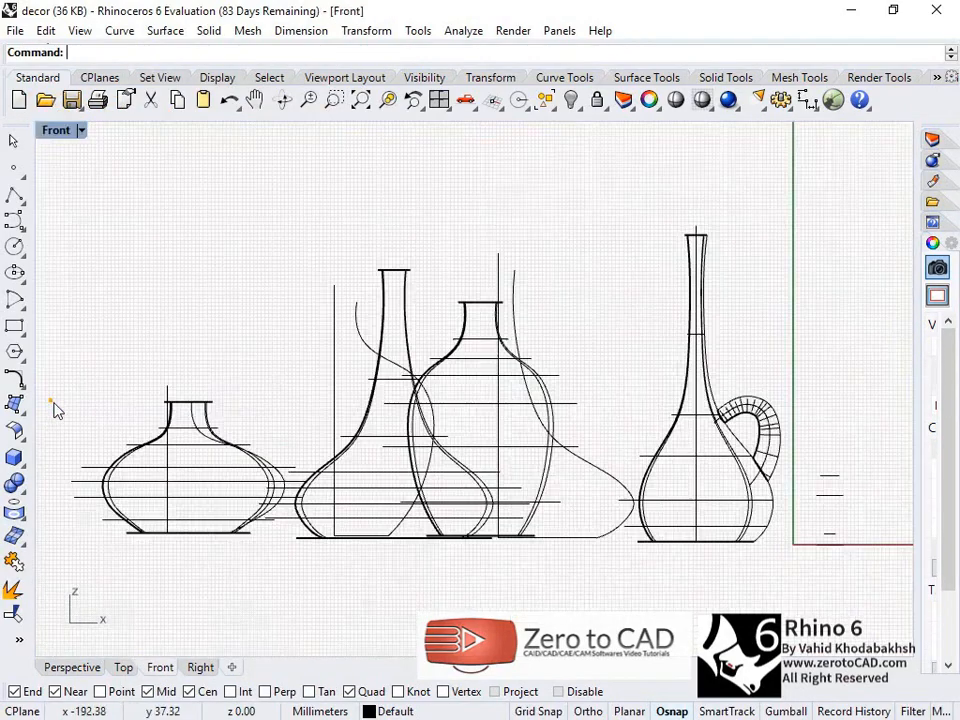
pyautogui.scroll(-3, 476, 388)
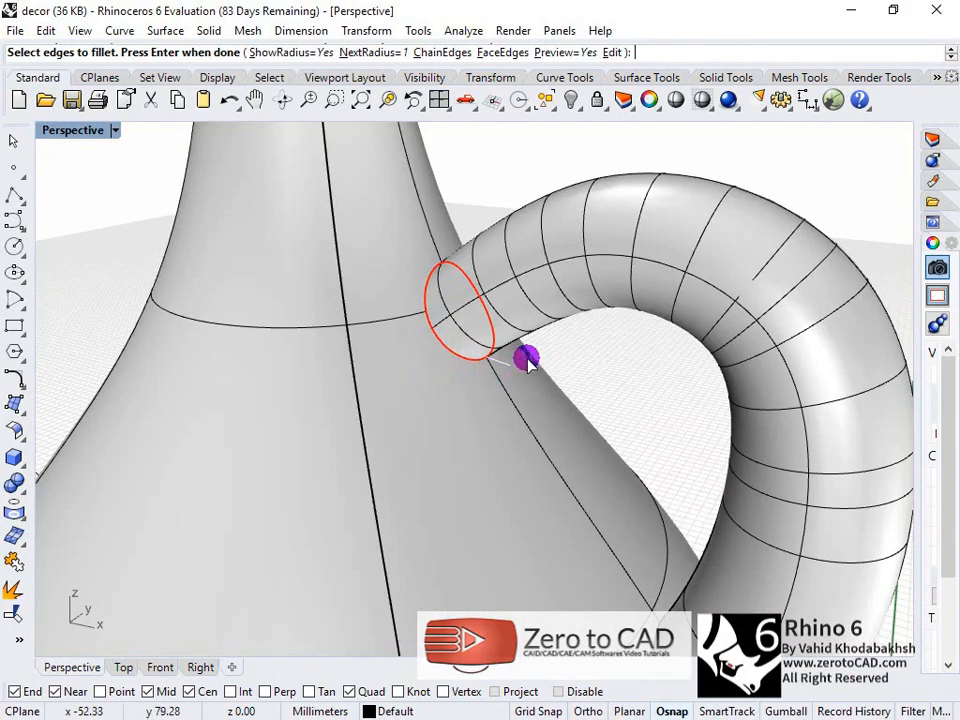
# - Select both edges where the jug's handle meets the body for filleting with a radius of 1
pyautogui.scroll(-2, 560, 392)
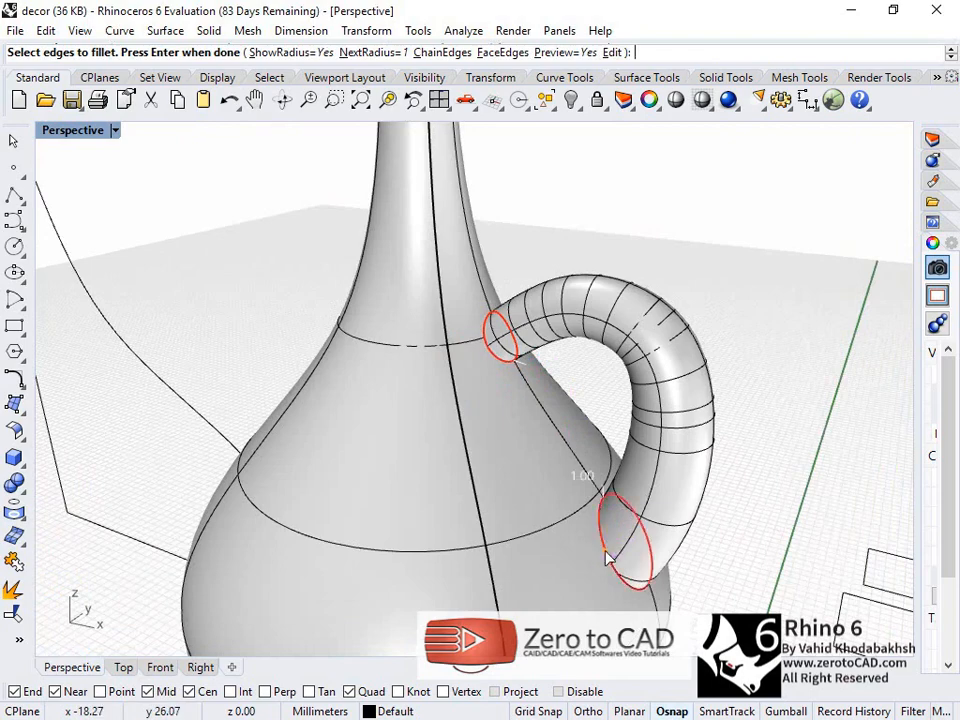
pyautogui.press('Return')
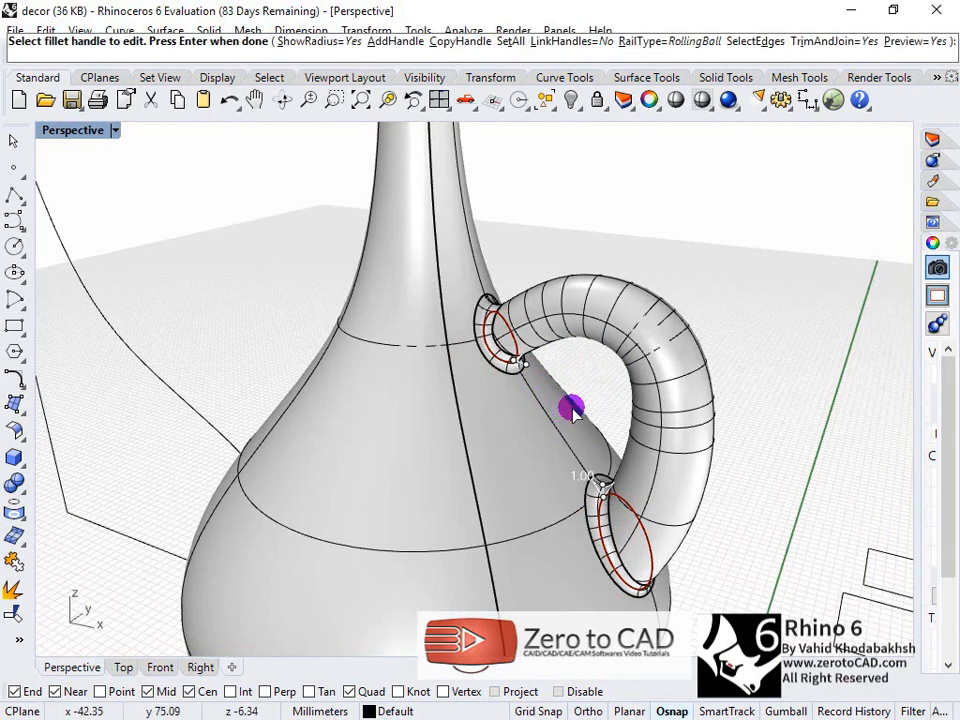
pyautogui.scroll(-2, 572, 410)
pyautogui.scroll(5, 578, 400)
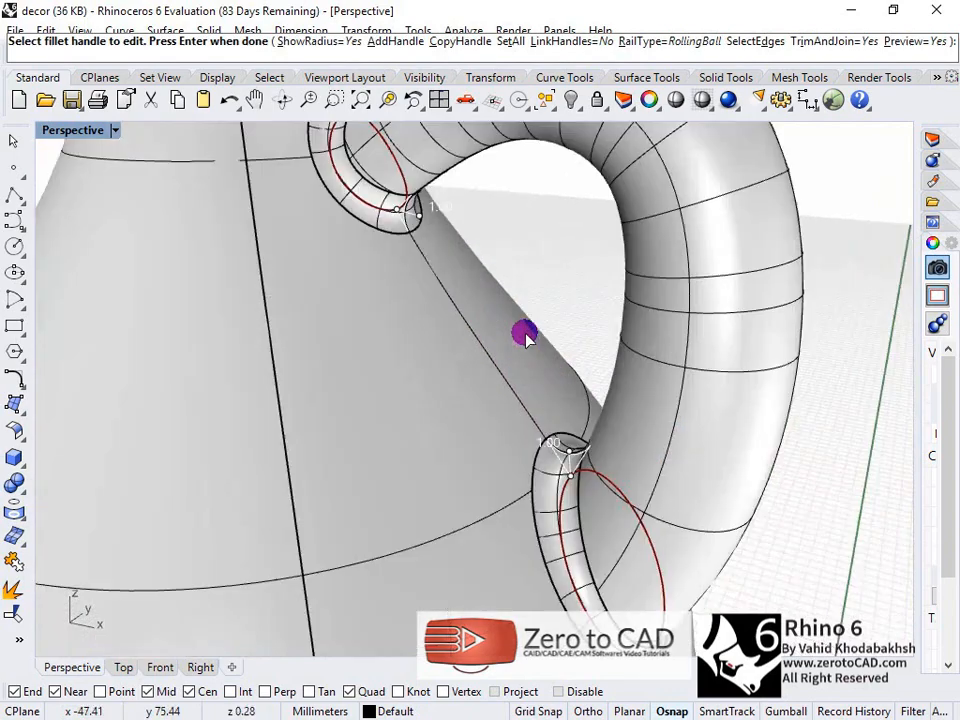
# - Set the fillet radius at the handle's upper junction to about 2.01 mm and enlarge the fillet at the lower junction
pyautogui.click(421, 218)
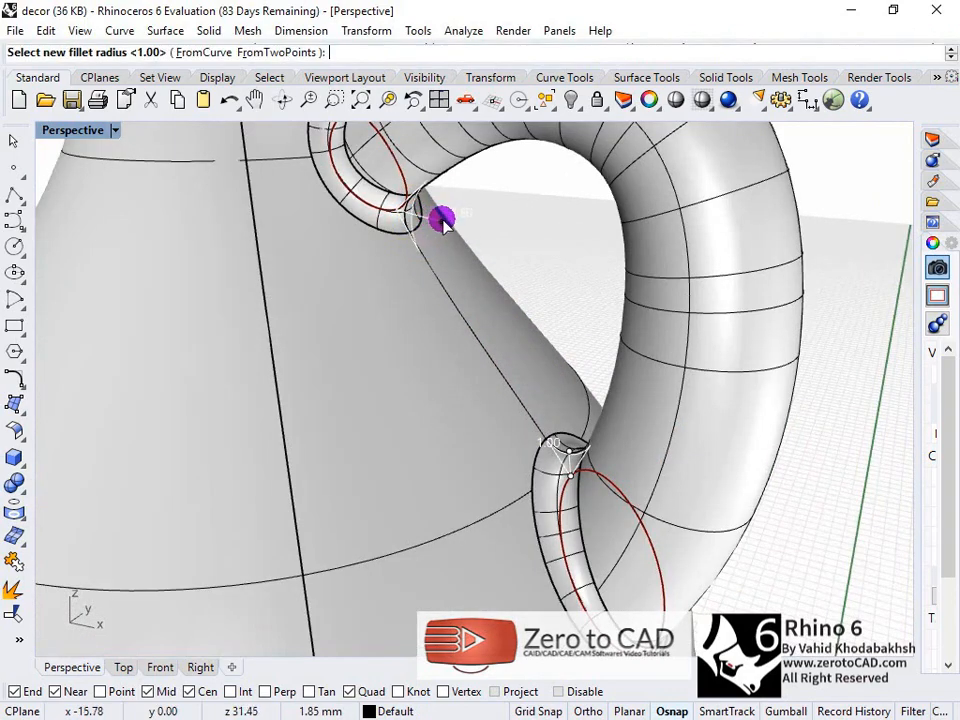
pyautogui.click(442, 222)
pyautogui.scroll(-5, 470, 270)
pyautogui.scroll(2, 480, 287)
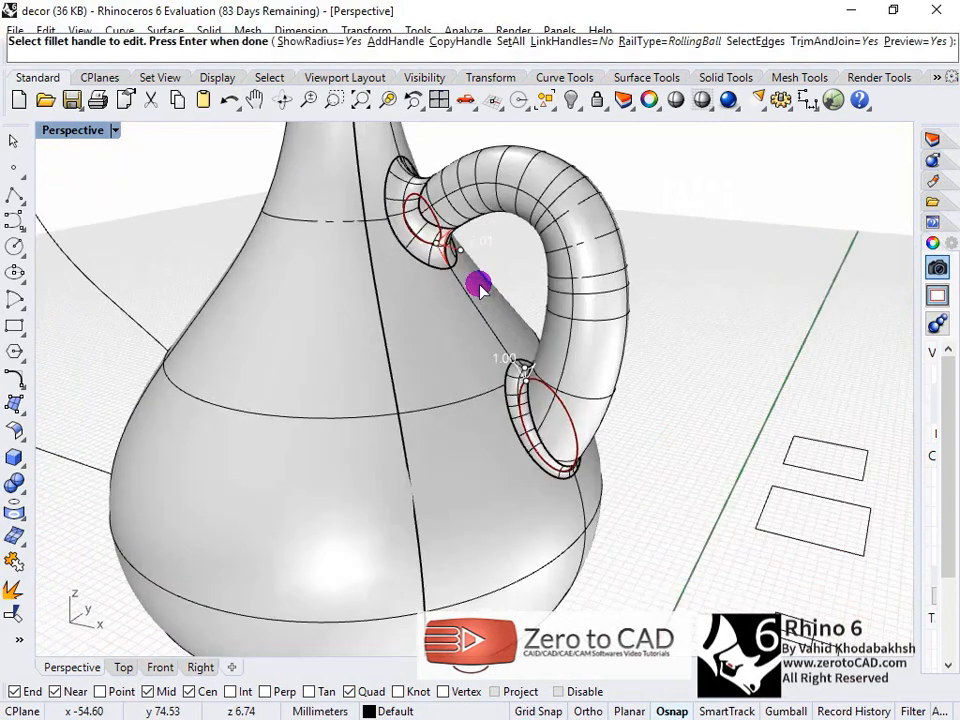
pyautogui.click(522, 377)
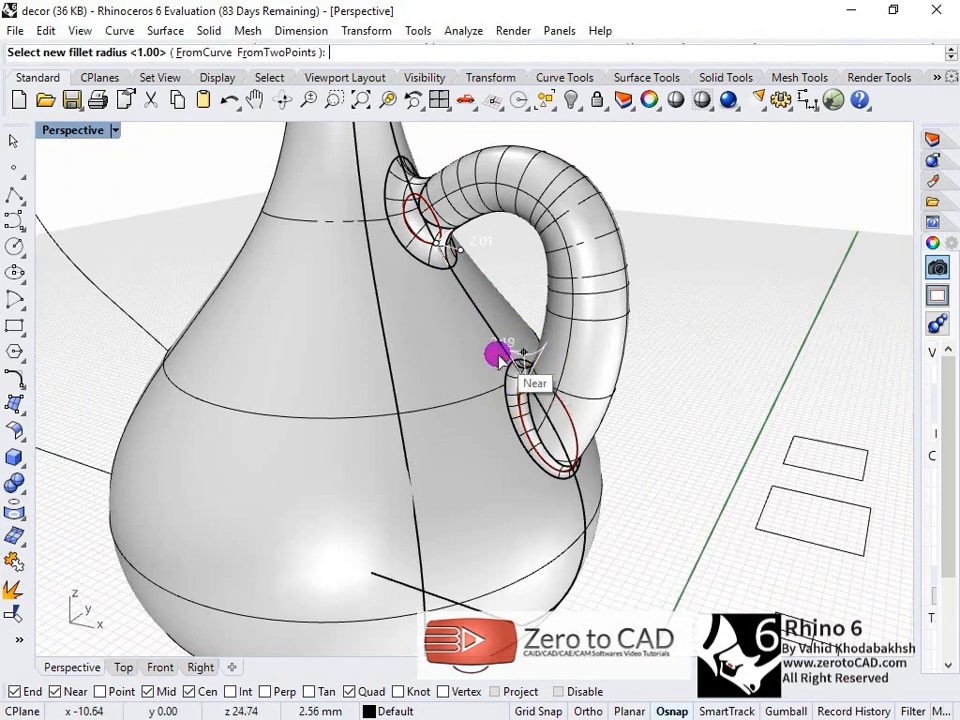
pyautogui.click(499, 357)
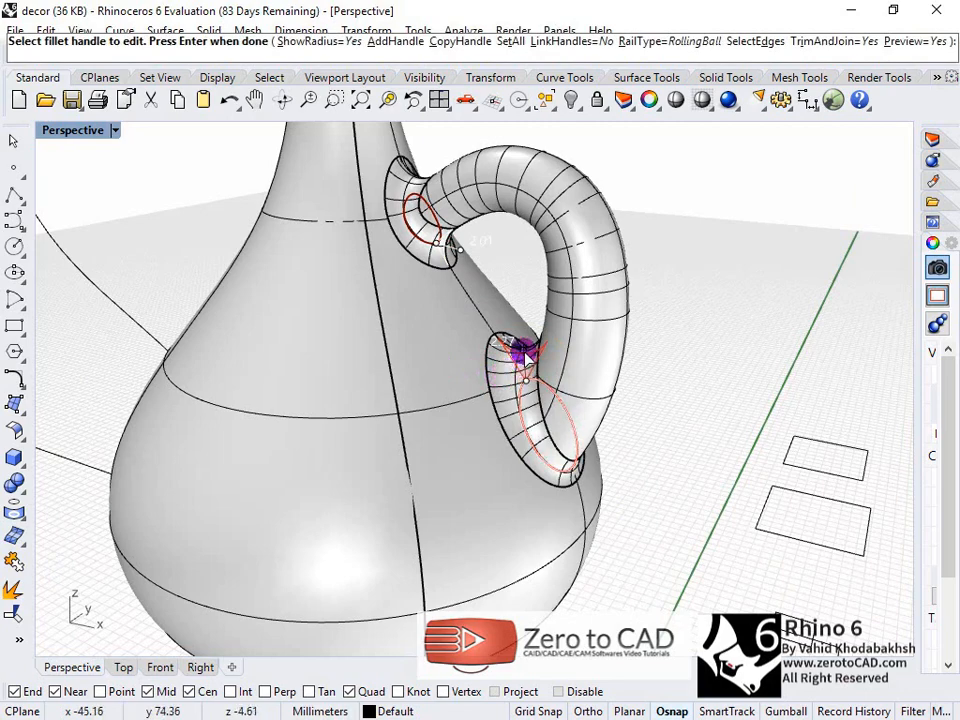
# - Set the enlarged fillet radius at the jug handle's lower junction
pyautogui.click(522, 351)
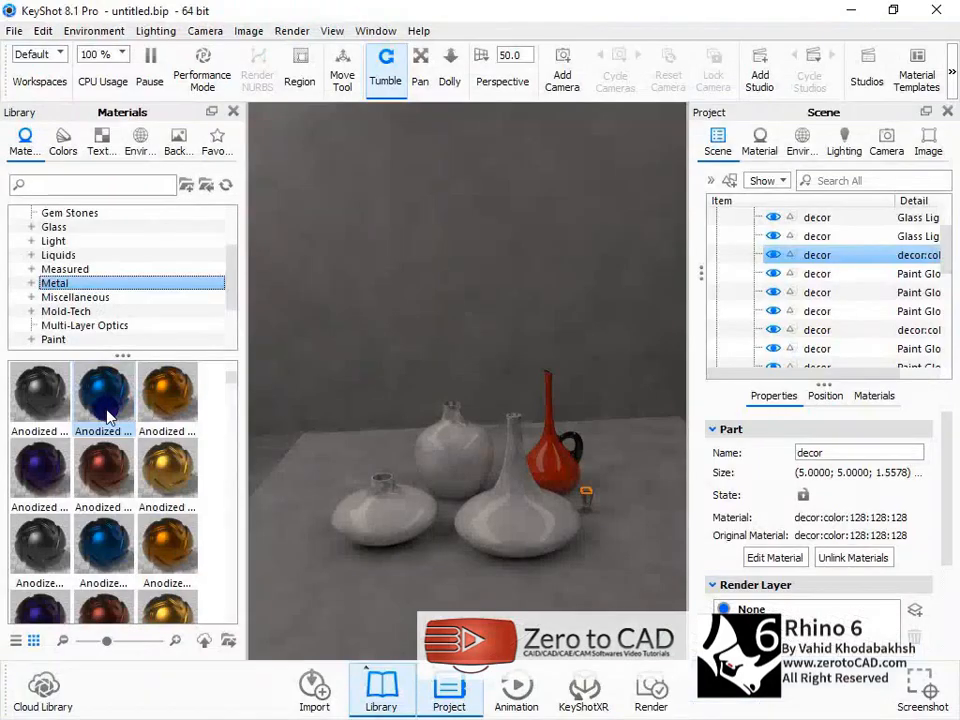
# - Switch to KeyShot and apply black anodized metal to the small part beside the jug and teal anodized metal to the floor
pyautogui.moveTo(40, 395); pyautogui.dragTo(829, 254)
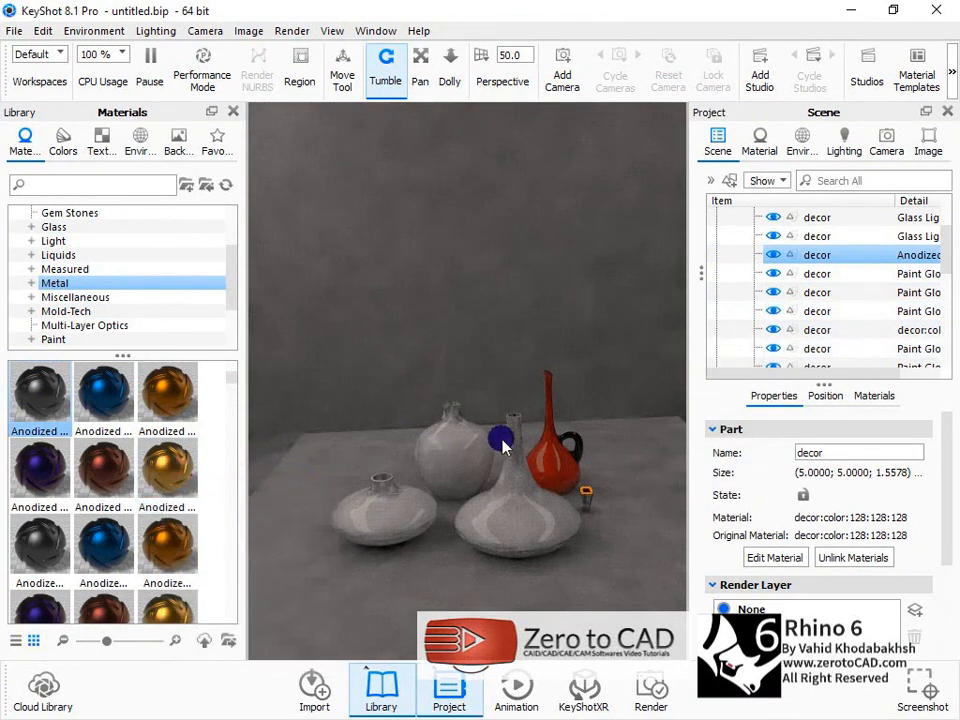
pyautogui.click(343, 463)
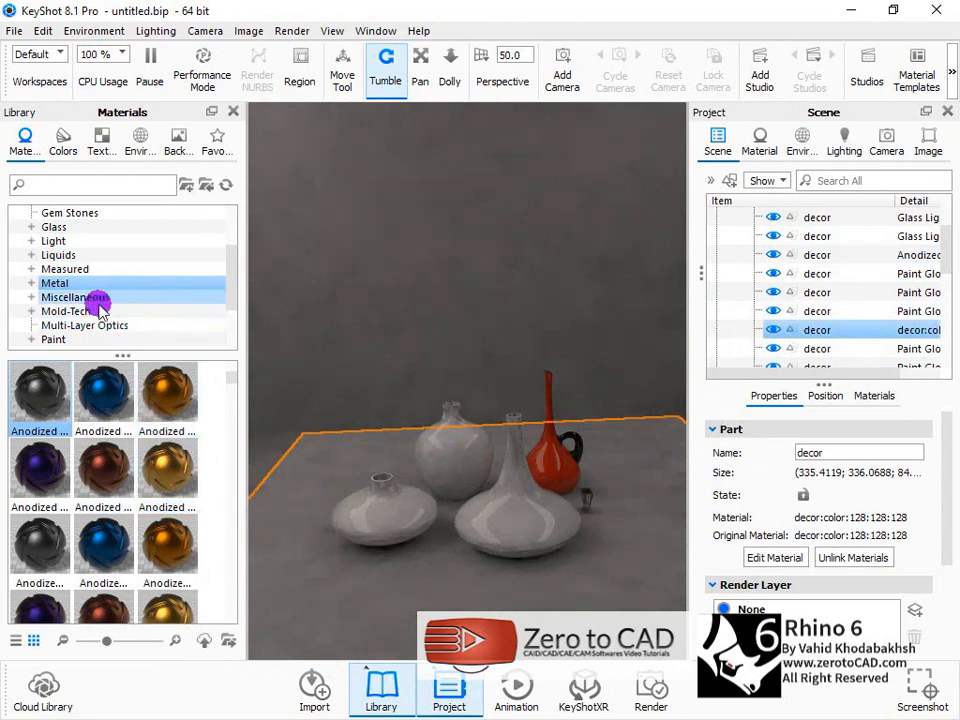
pyautogui.click(122, 408)
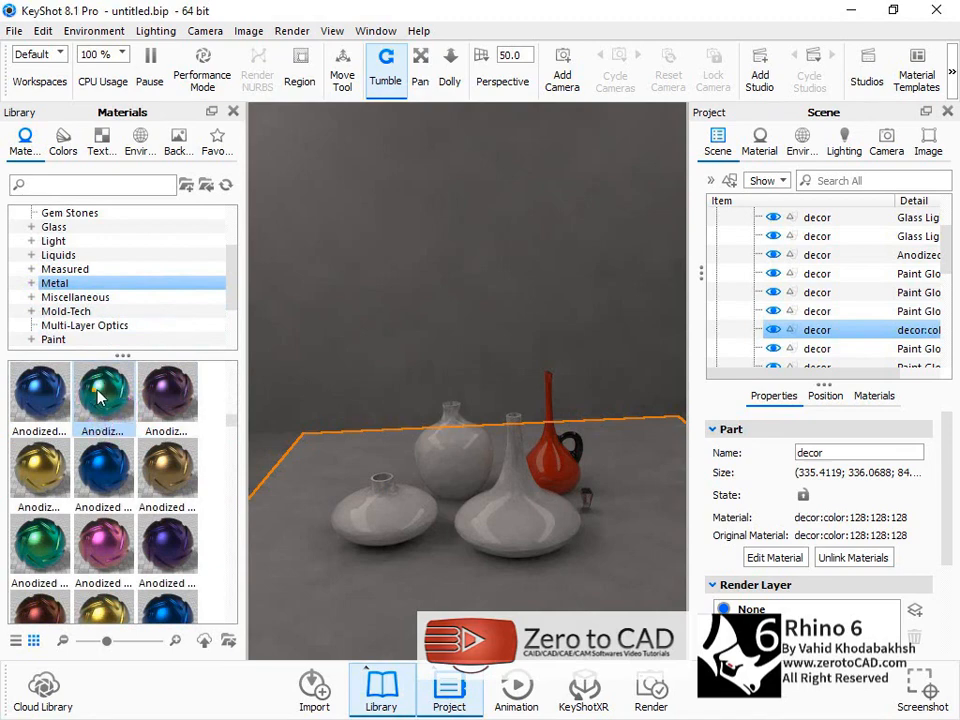
pyautogui.moveTo(98, 397); pyautogui.dragTo(817, 330)
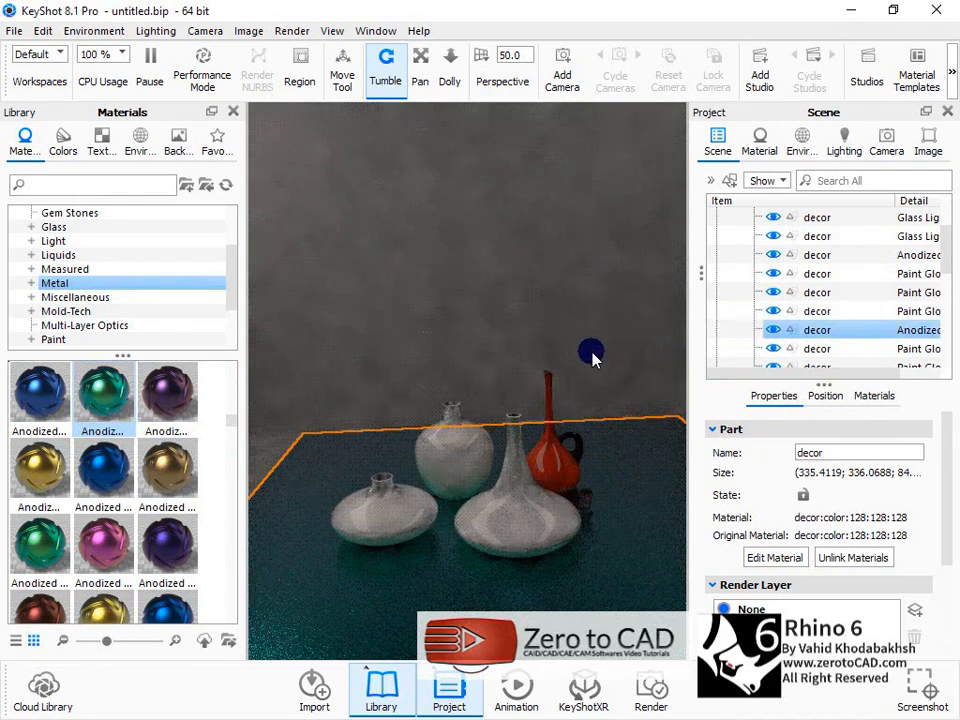
pyautogui.scroll(-4, 108, 457)
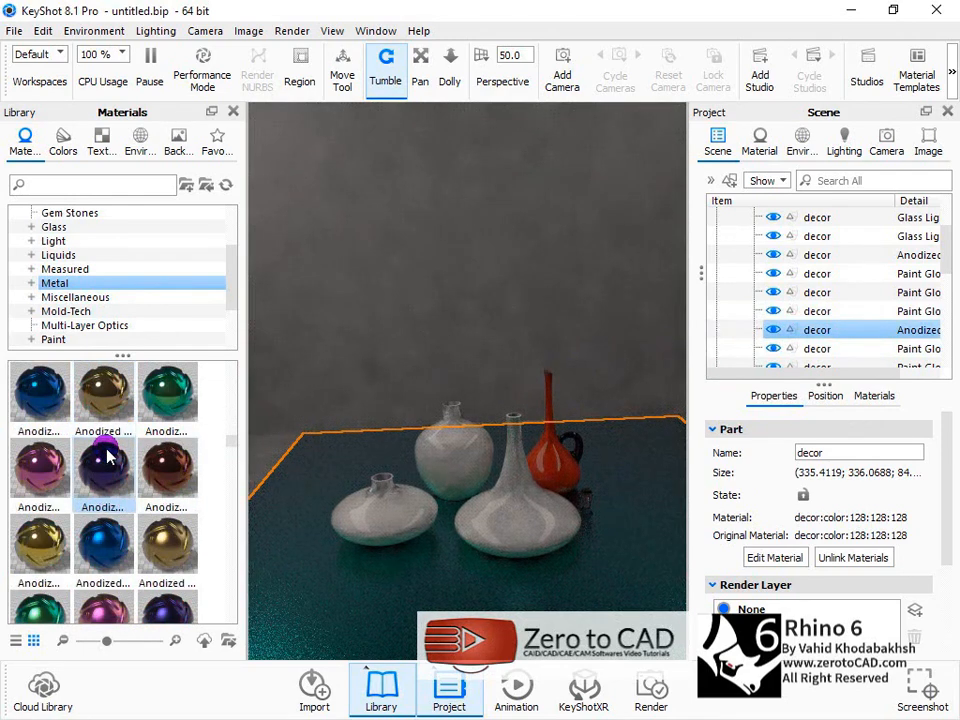
pyautogui.scroll(3, 108, 457)
pyautogui.scroll(-2, 97, 455)
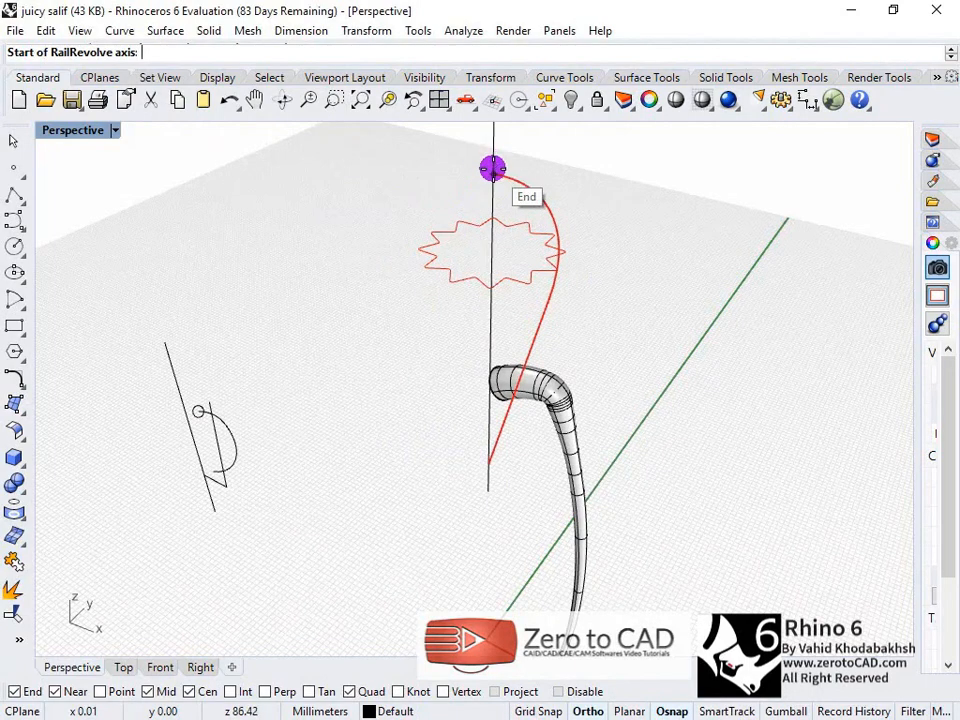
# - Switch to Rhino and rail-revolve the juicer's profile along the star-shaped rail around the vertical axis starting at the profile's upper end
pyautogui.click(493, 173)
pyautogui.click(491, 340)
pyautogui.press('Return')
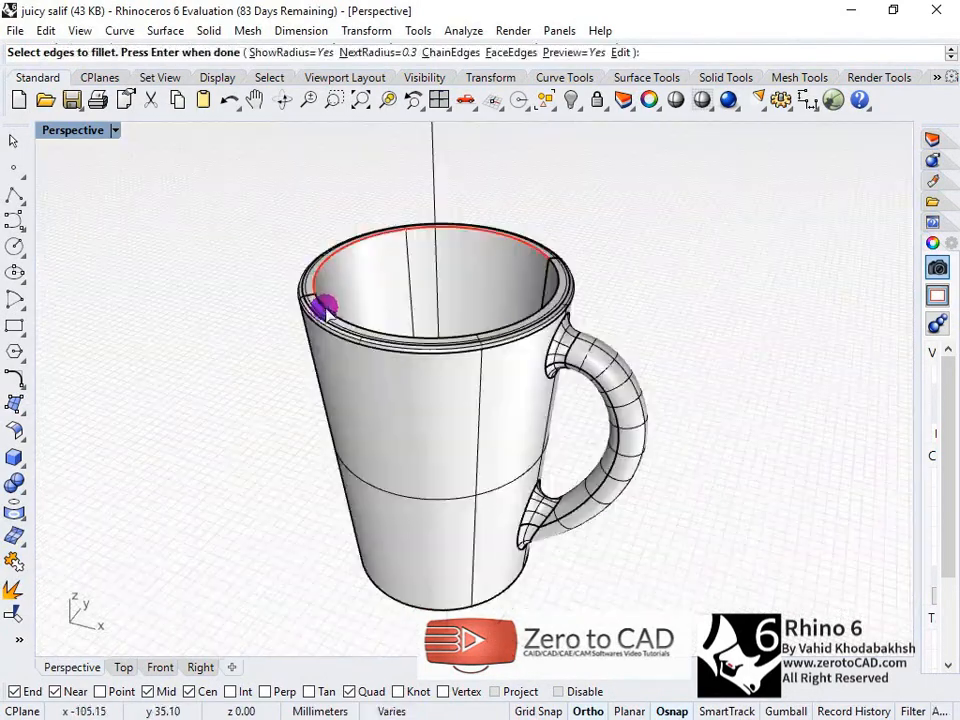
# - Select the mug's inner rim edges for filleting with a radius of 0.3
pyautogui.click(326, 309)
pyautogui.rightClick(238, 245)
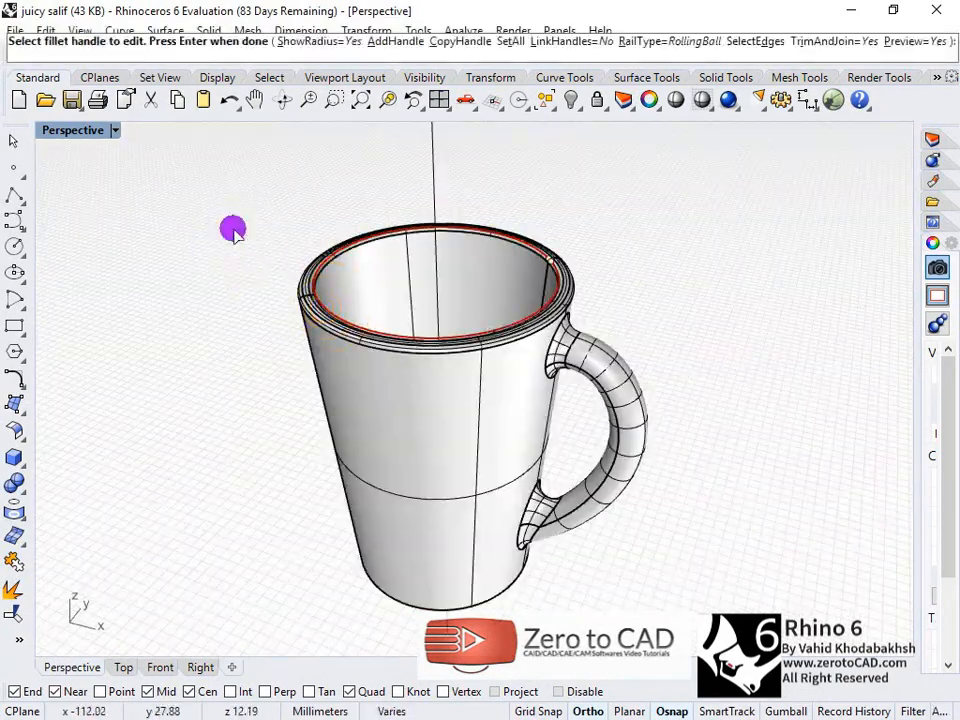
pyautogui.scroll(-8, 260, 217)
pyautogui.scroll(6, 415, 278)
pyautogui.scroll(-8, 378, 264)
pyautogui.moveTo(452, 267)
pyautogui.mouseDown(button='right')
pyautogui.moveTo(467, 255)
pyautogui.moveTo(462, 269)
pyautogui.mouseUp(button='right')
pyautogui.scroll(-6, 447, 288)
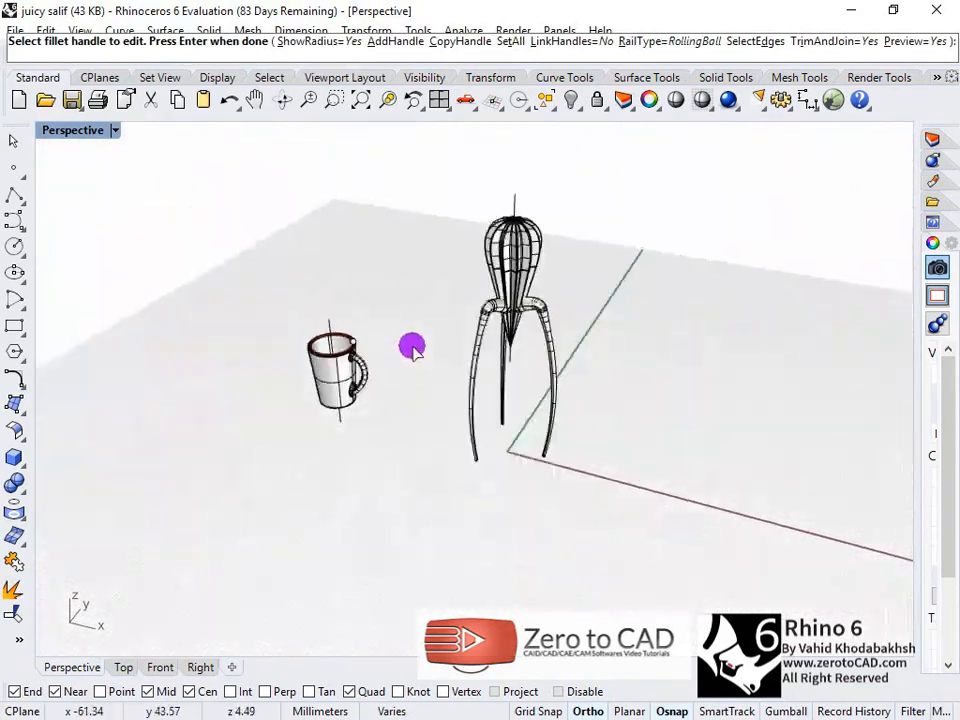
pyautogui.scroll(2, 411, 345)
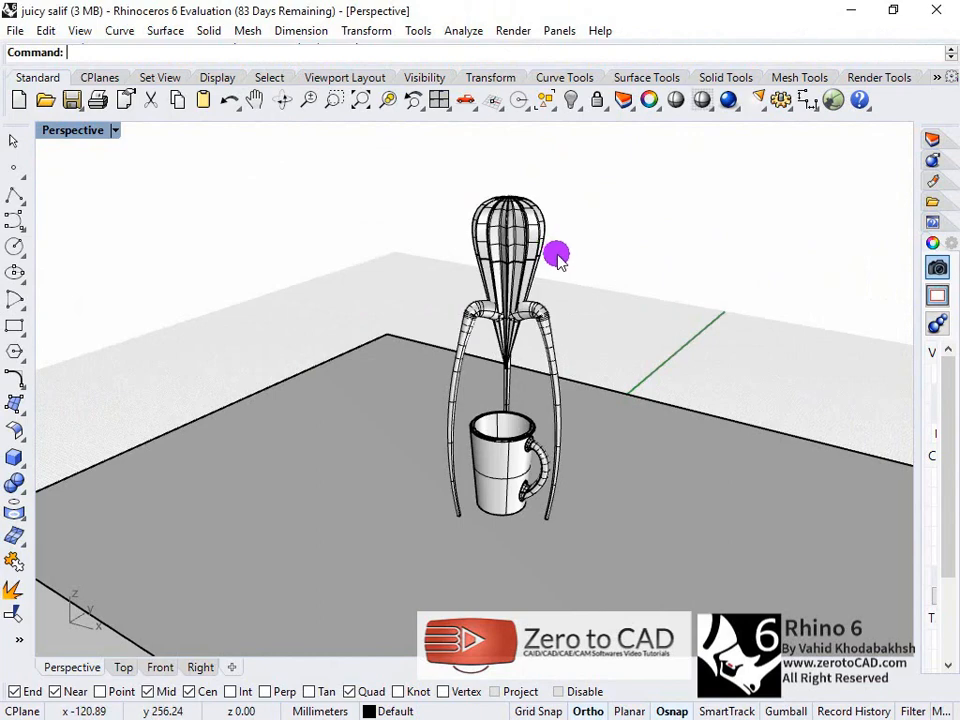
# - Preview the juicer and mug in the Rendered and Artistic display modes
pyautogui.scroll(2, 562, 257)
pyautogui.click(115, 131)
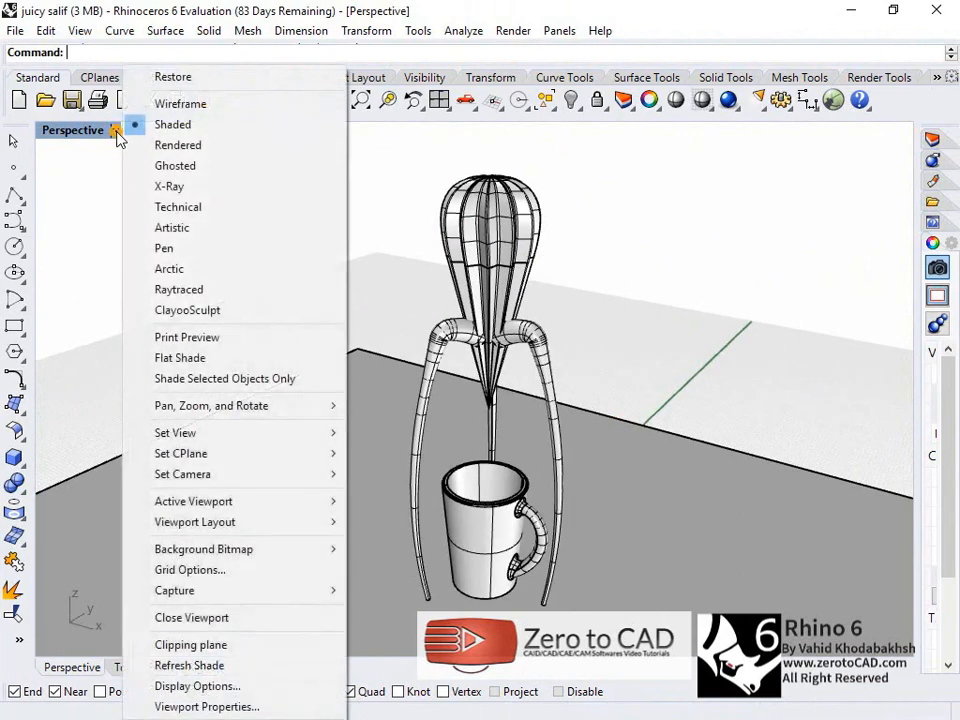
pyautogui.click(165, 146)
pyautogui.moveTo(568, 255)
pyautogui.mouseDown(button='right')
pyautogui.moveTo(559, 270)
pyautogui.moveTo(587, 259)
pyautogui.moveTo(549, 266)
pyautogui.moveTo(561, 274)
pyautogui.mouseUp(button='right')
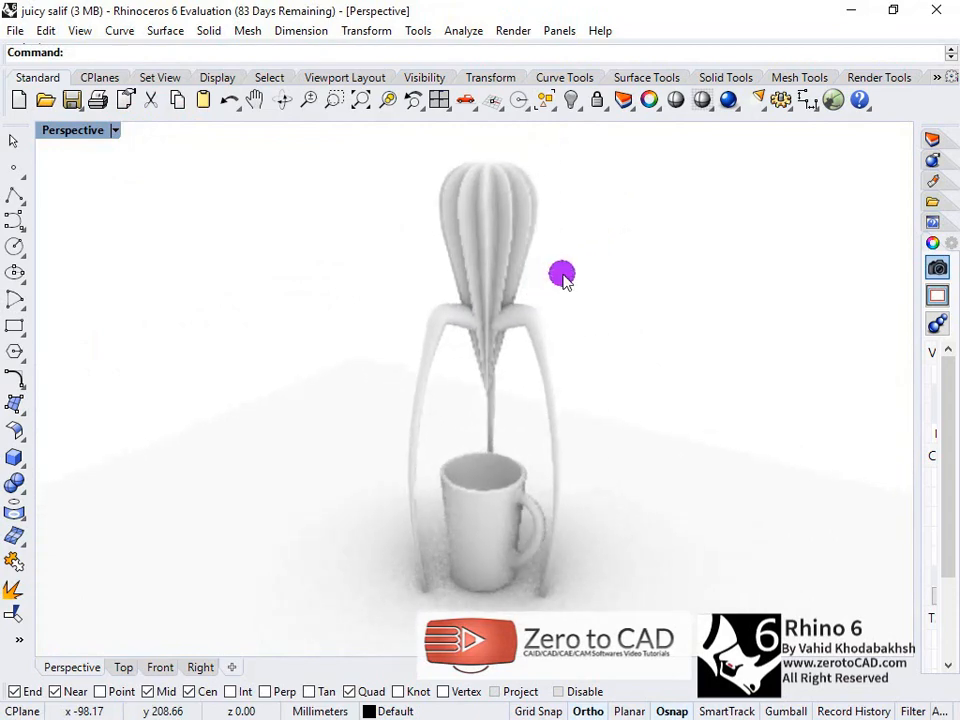
pyautogui.click(115, 131)
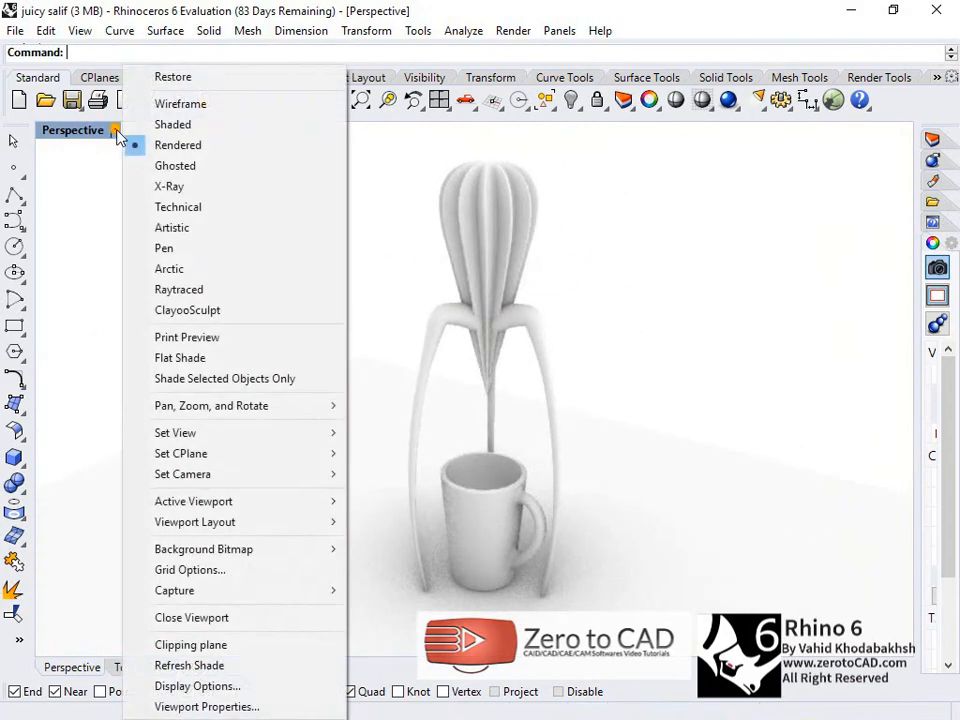
pyautogui.click(186, 229)
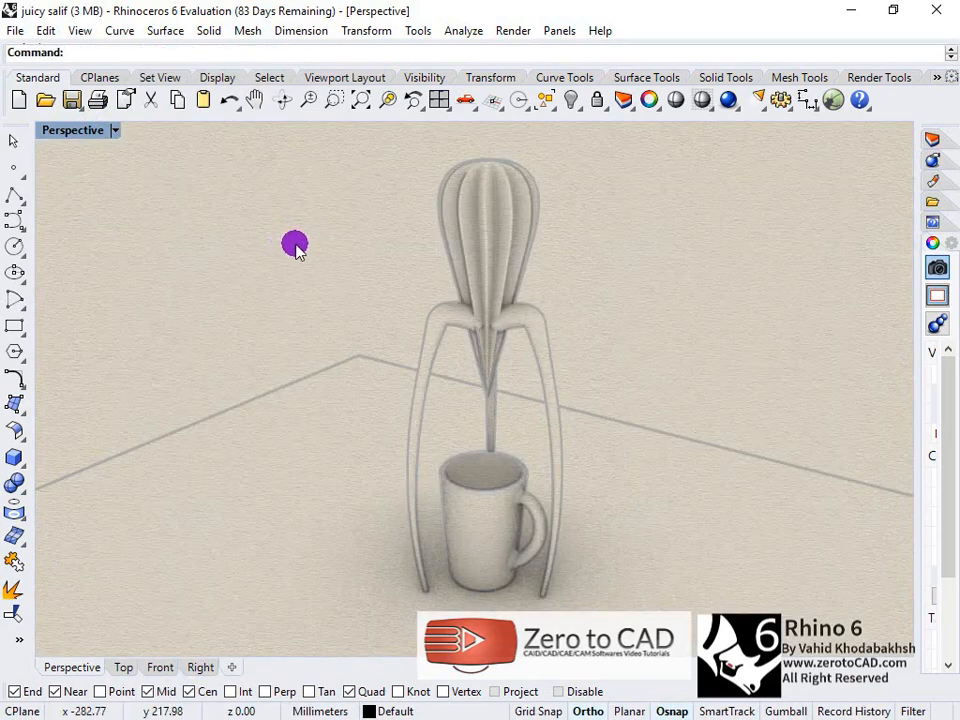
pyautogui.moveTo(315, 252); pyautogui.dragTo(405, 266, button='right')
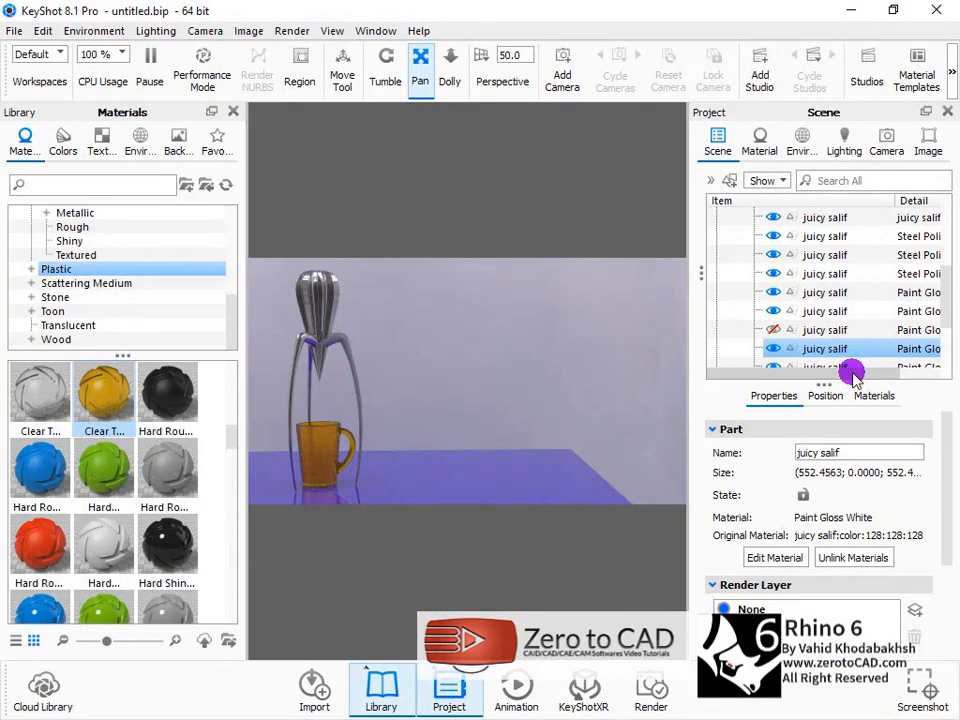
# - Switch to KeyShot, enable the Vignette effect for the juicer image and raise its vignetting strength
pyautogui.keyDown('ctrl'); pyautogui.click(926, 333); pyautogui.keyUp('ctrl')
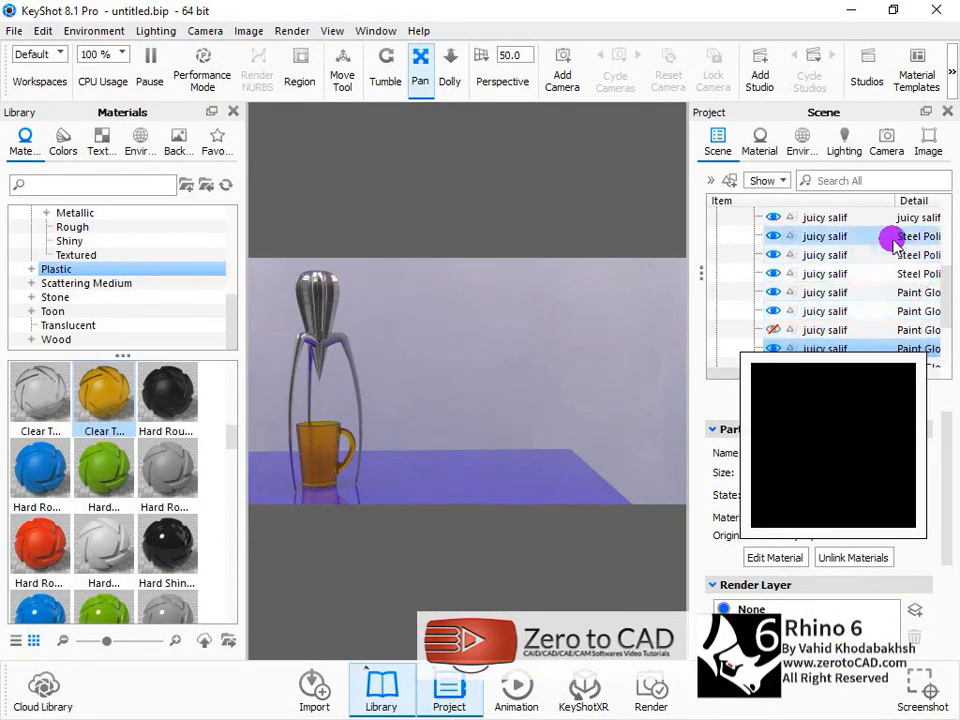
pyautogui.click(924, 141)
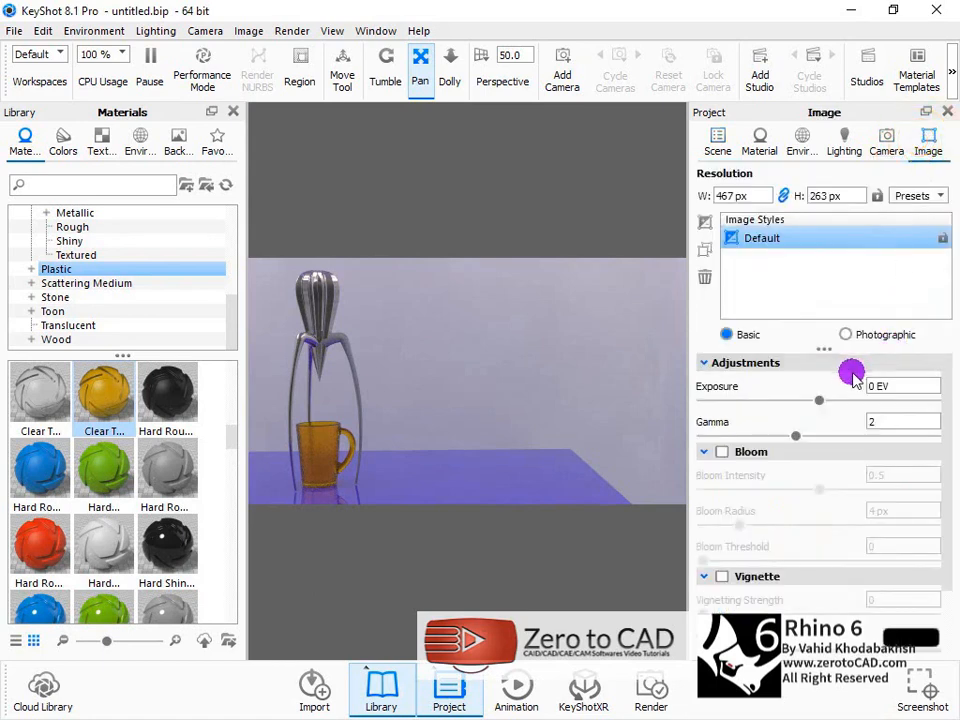
pyautogui.click(722, 576)
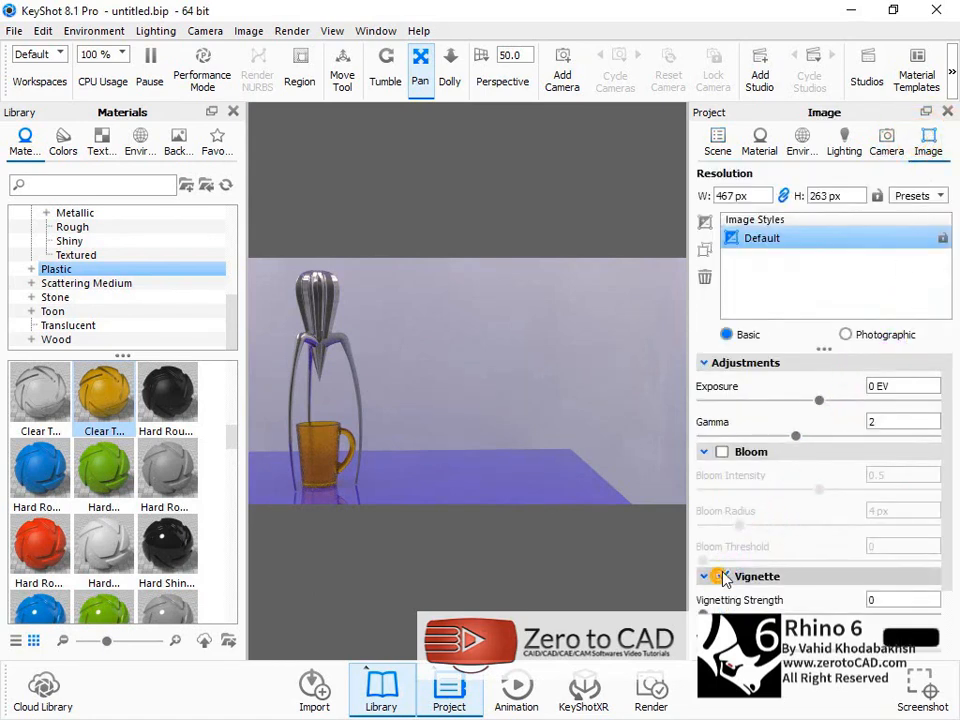
pyautogui.moveTo(802, 620); pyautogui.dragTo(936, 611)
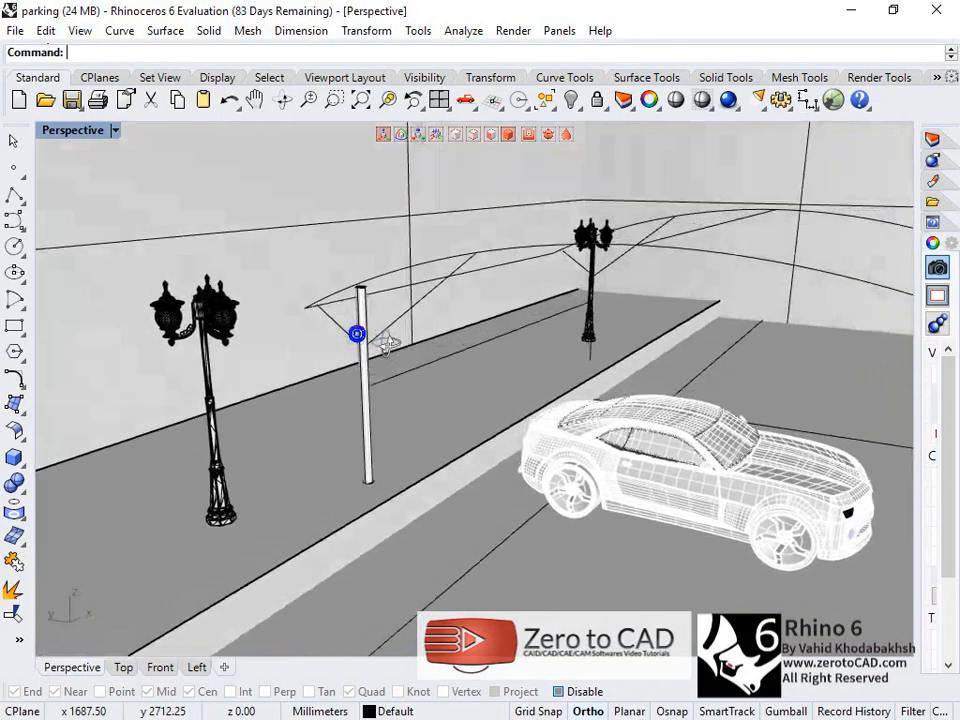
# - Switch to Rhino and pipe the diagonal canopy brace beside the parking post with start and end radii of 8
pyautogui.moveTo(356, 334)
pyautogui.mouseDown(button='right')
pyautogui.moveTo(399, 343)
pyautogui.moveTo(364, 343)
pyautogui.mouseUp(button='right')
pyautogui.scroll(2, 394, 343)
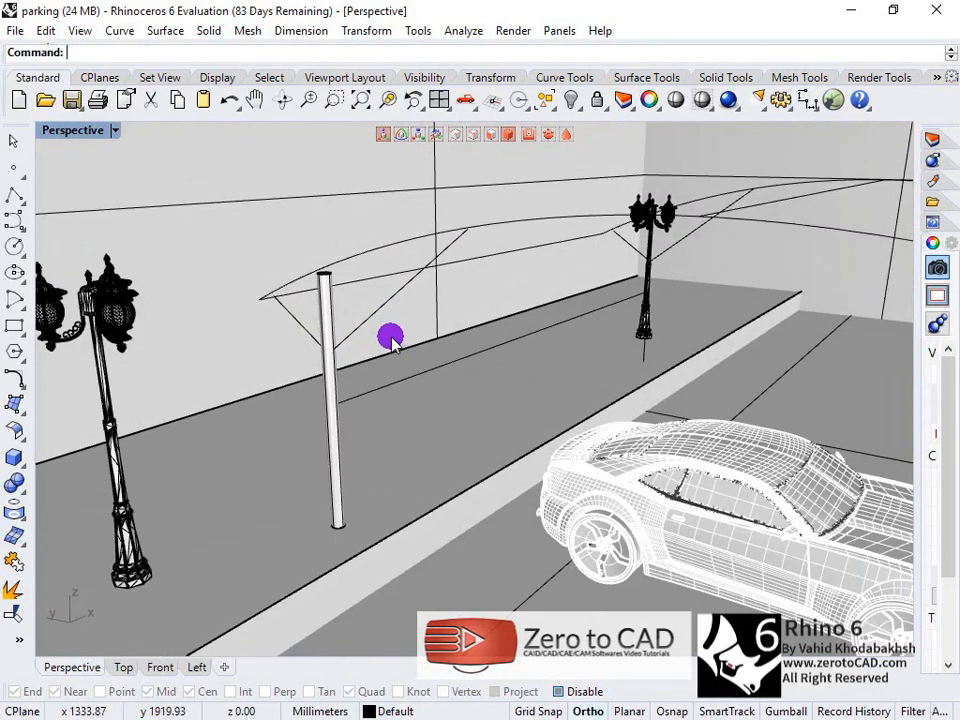
pyautogui.scroll(2, 391, 339)
pyautogui.rightClick(373, 334)
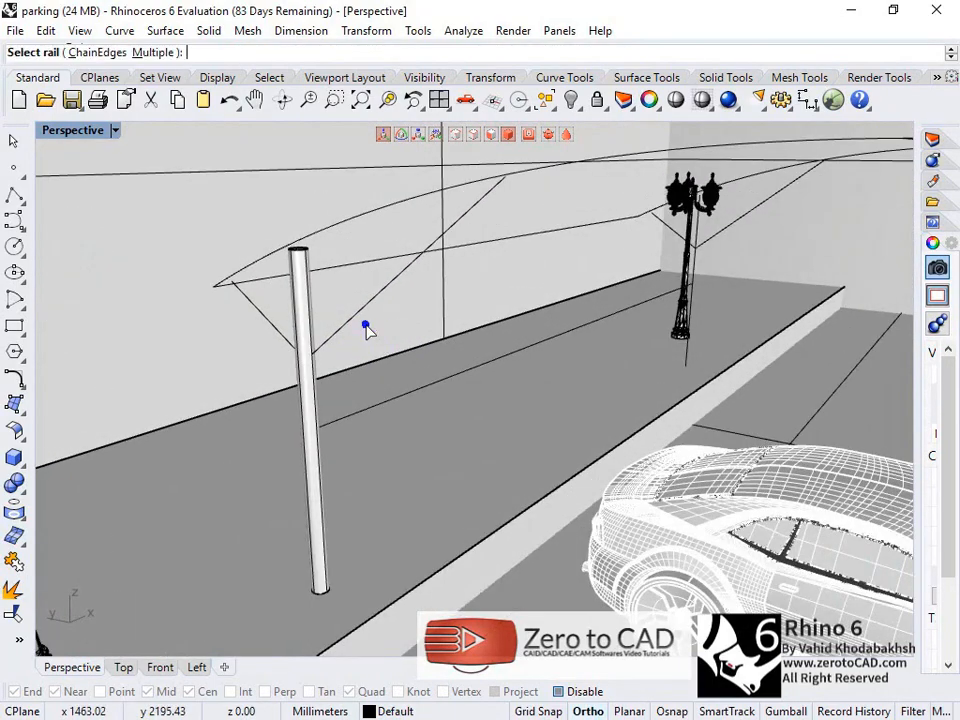
pyautogui.click(361, 312)
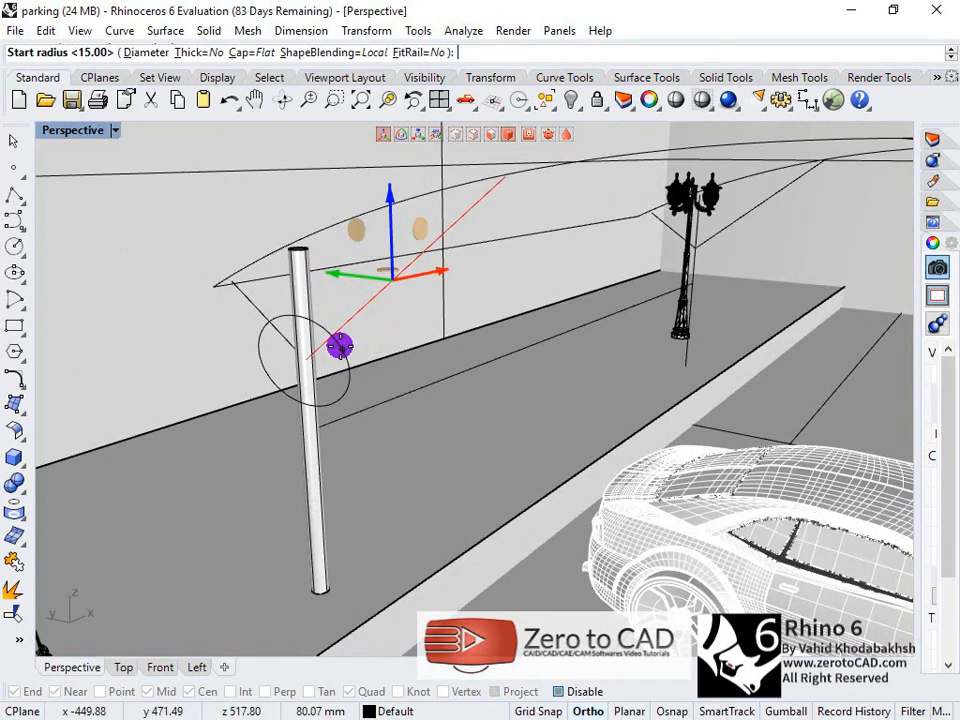
pyautogui.write('8')
pyautogui.press('Return')
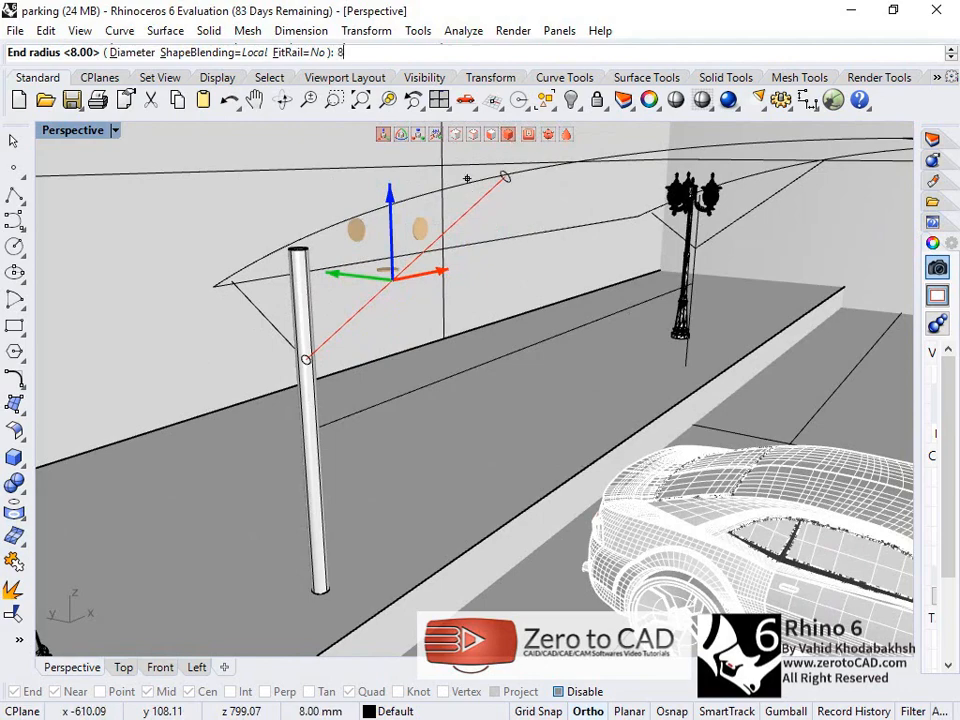
pyautogui.write('8')
pyautogui.press('Return')
pyautogui.press('Return')
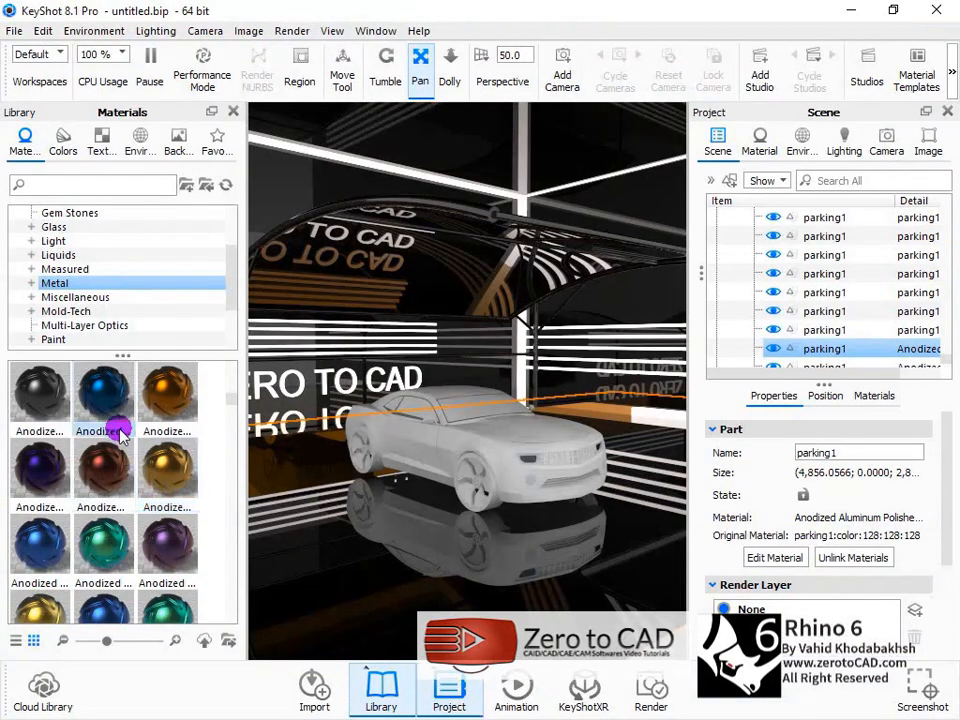
# - Switch to KeyShot and apply an anodized metal material to the selected surface of the parking scene
pyautogui.moveTo(119, 432); pyautogui.dragTo(840, 342)
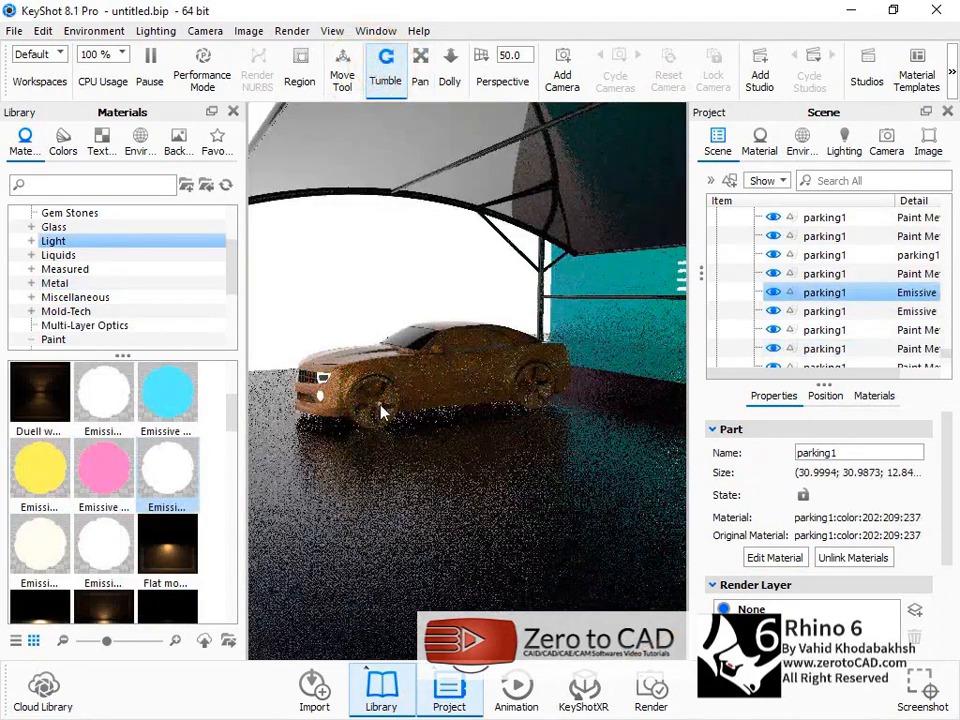
pyautogui.moveTo(285, 303); pyautogui.dragTo(527, 407)
pyautogui.click(420, 63)
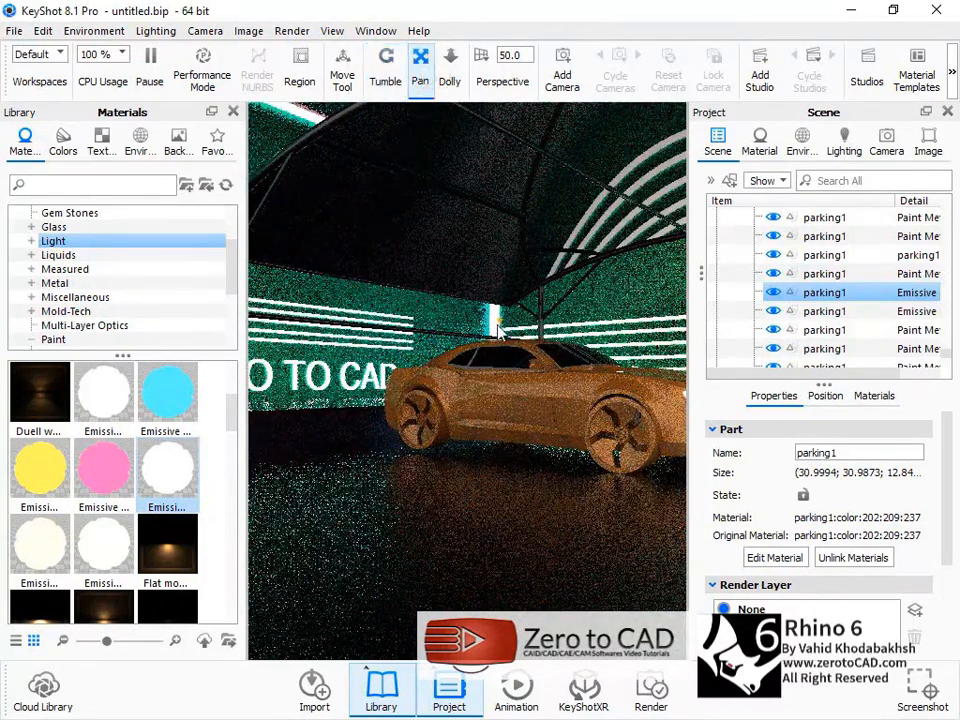
pyautogui.moveTo(455, 318); pyautogui.dragTo(417, 367)
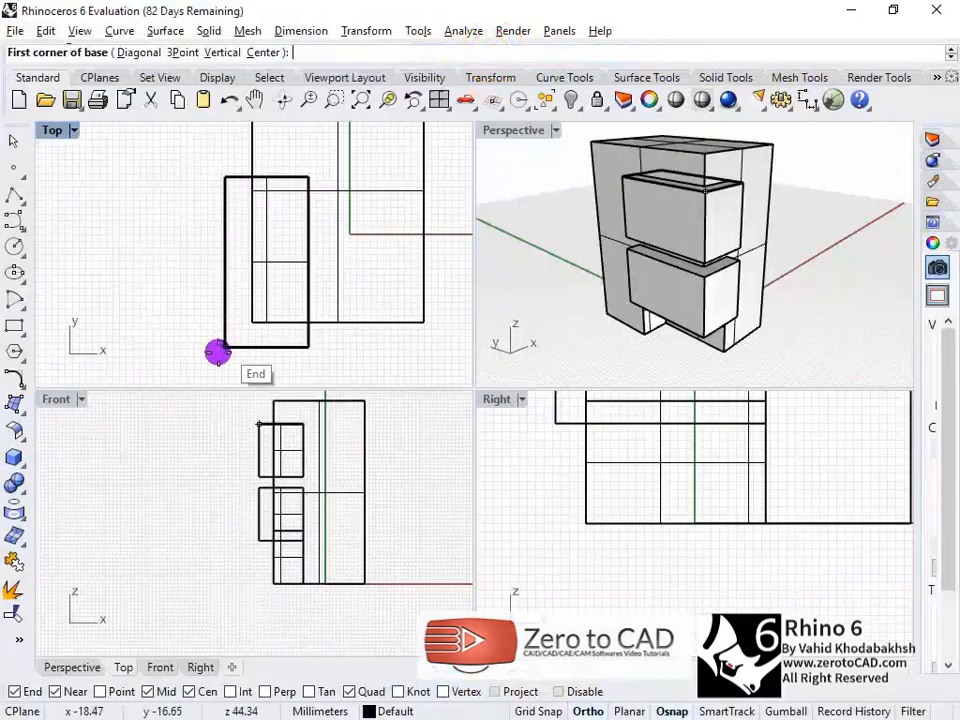
# - Switch to Rhino and start a box in the Top view with its first base corner outside the front corner of the overhanging blocks
pyautogui.click(202, 372)
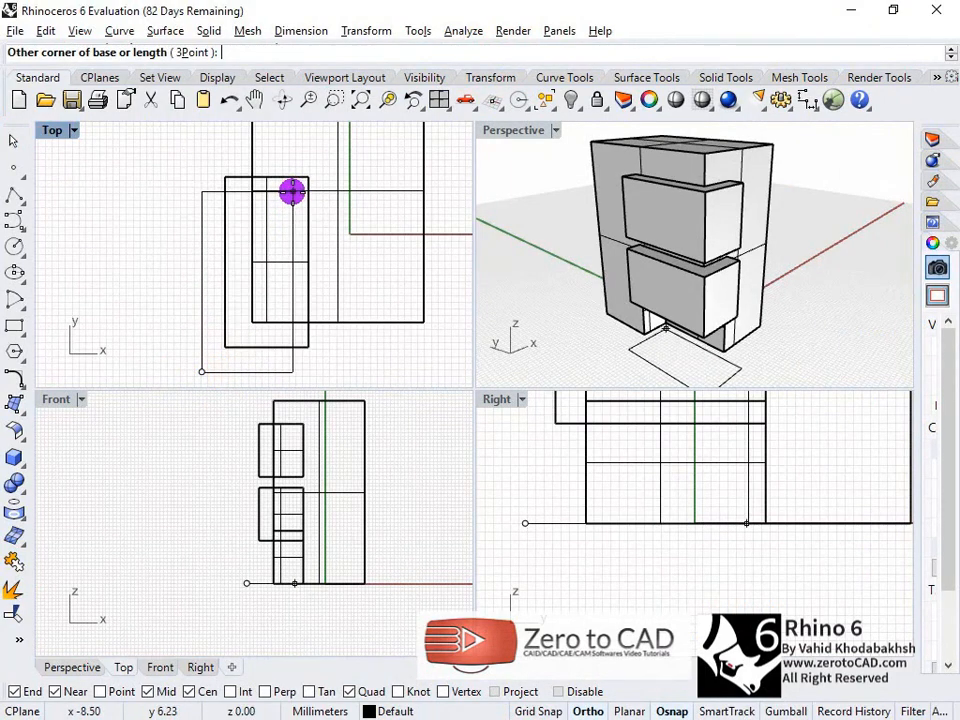
pyautogui.scroll(5, 288, 194)
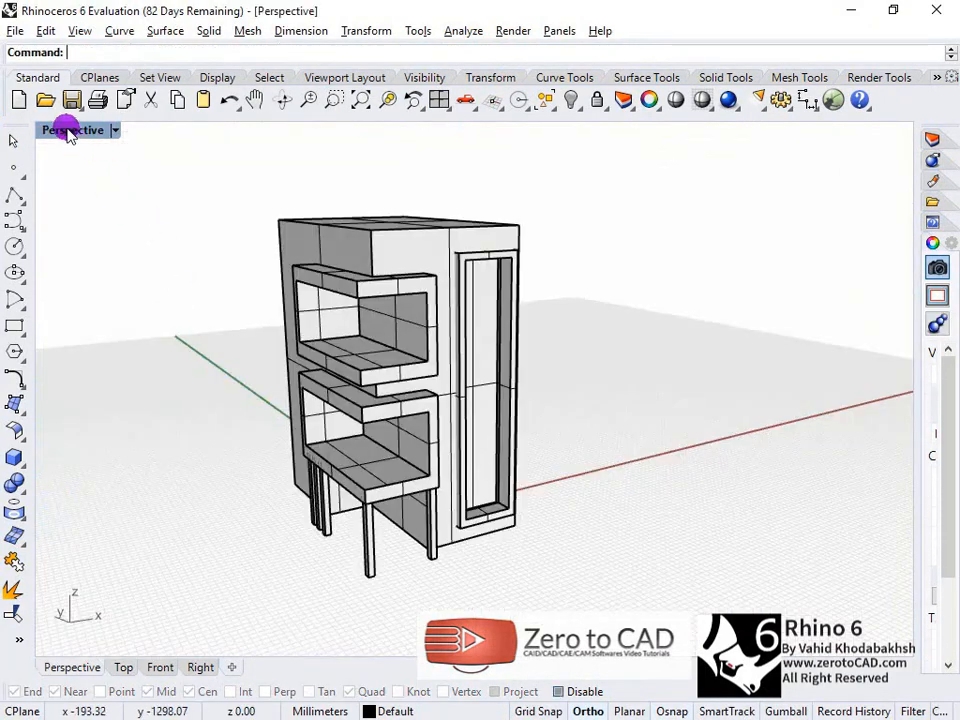
# - Show all four viewports, bring the whole building into the Front view and maximize that viewport
pyautogui.doubleClick(66, 129)
pyautogui.click(515, 274)
pyautogui.click(317, 486)
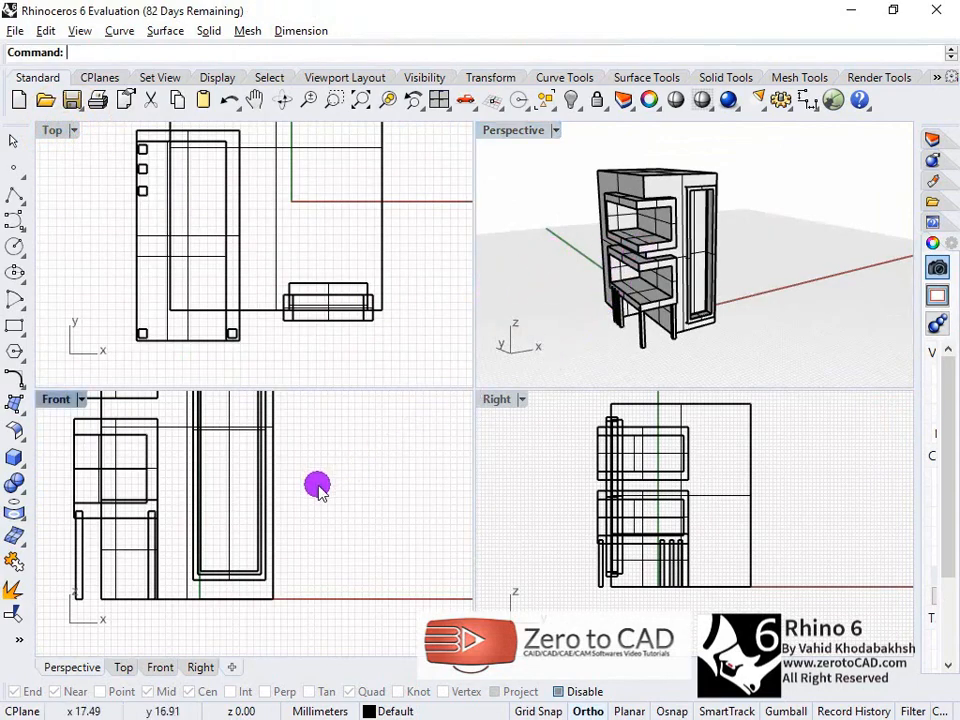
pyautogui.scroll(-3, 285, 480)
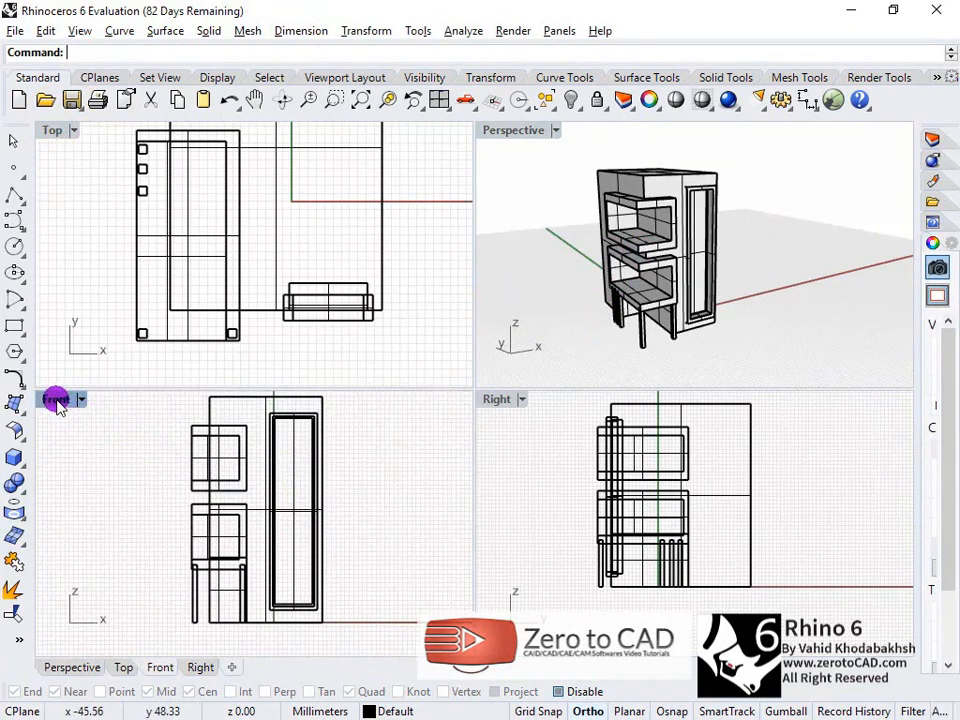
pyautogui.doubleClick(56, 400)
pyautogui.moveTo(513, 376); pyautogui.dragTo(413, 412, button='right')
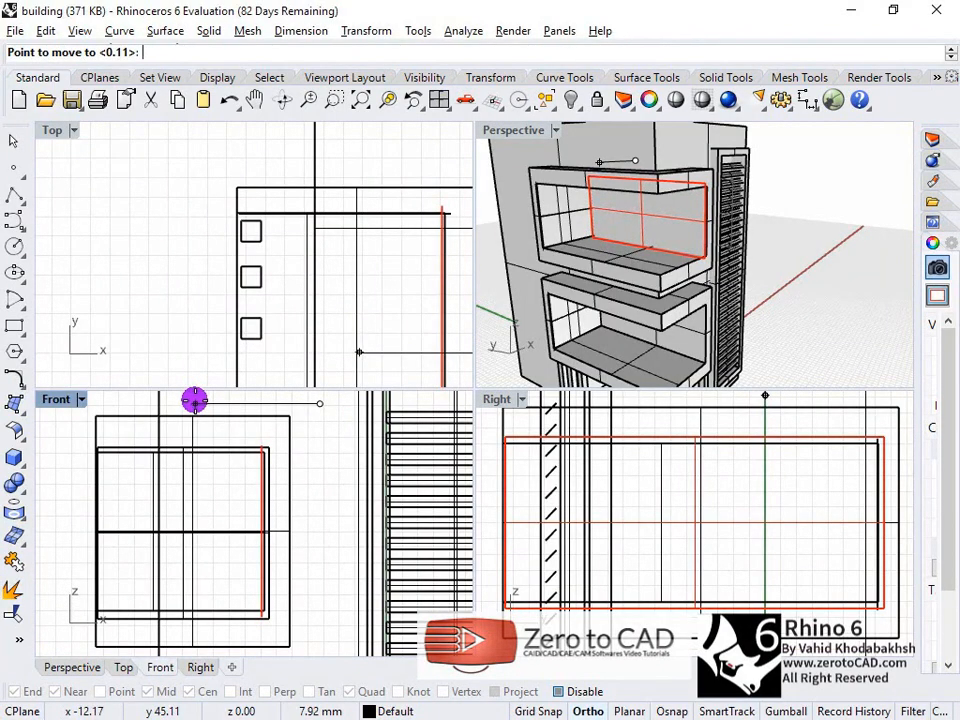
# - Move the selected side panel of the upper balcony block about 7.9 mm in the Front view's negative X direction
pyautogui.click(194, 399)
pyautogui.moveTo(700, 245); pyautogui.dragTo(643, 226, button='right')
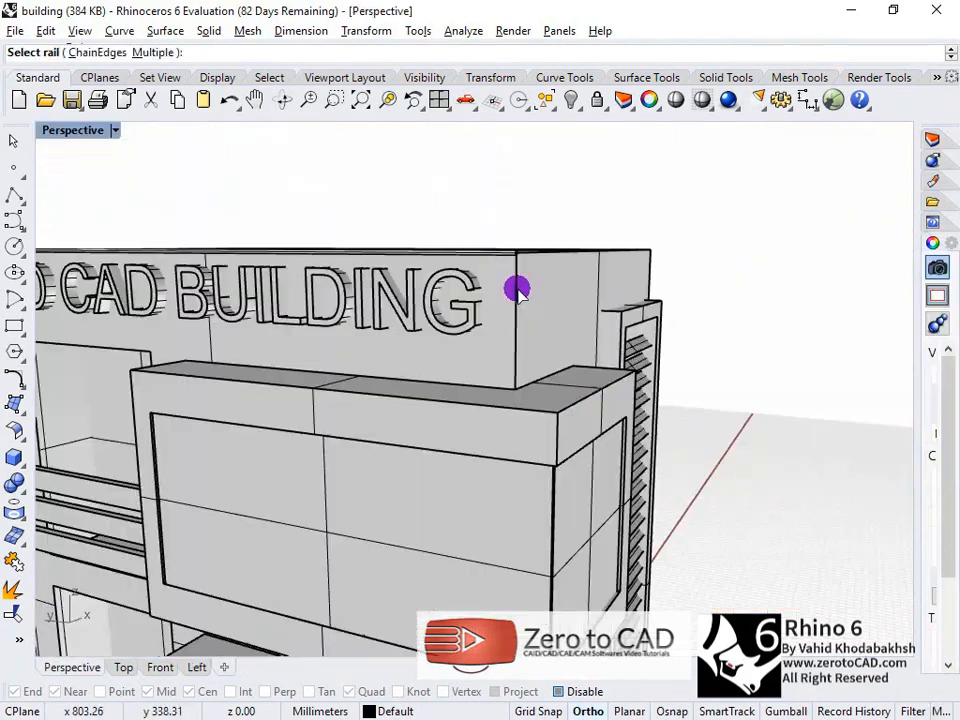
# - Create a flat-capped pipe of 0.10 radius along the vertical front corner edge beside the building sign
pyautogui.click(517, 298)
pyautogui.click(598, 341)
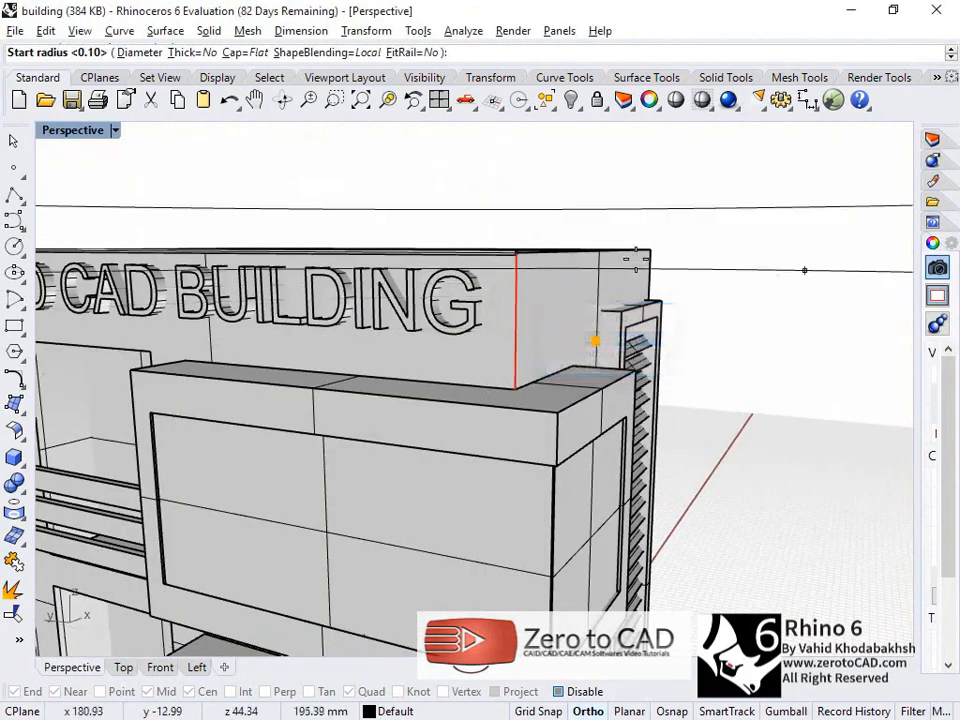
pyautogui.press('Return')
pyautogui.press('Return')
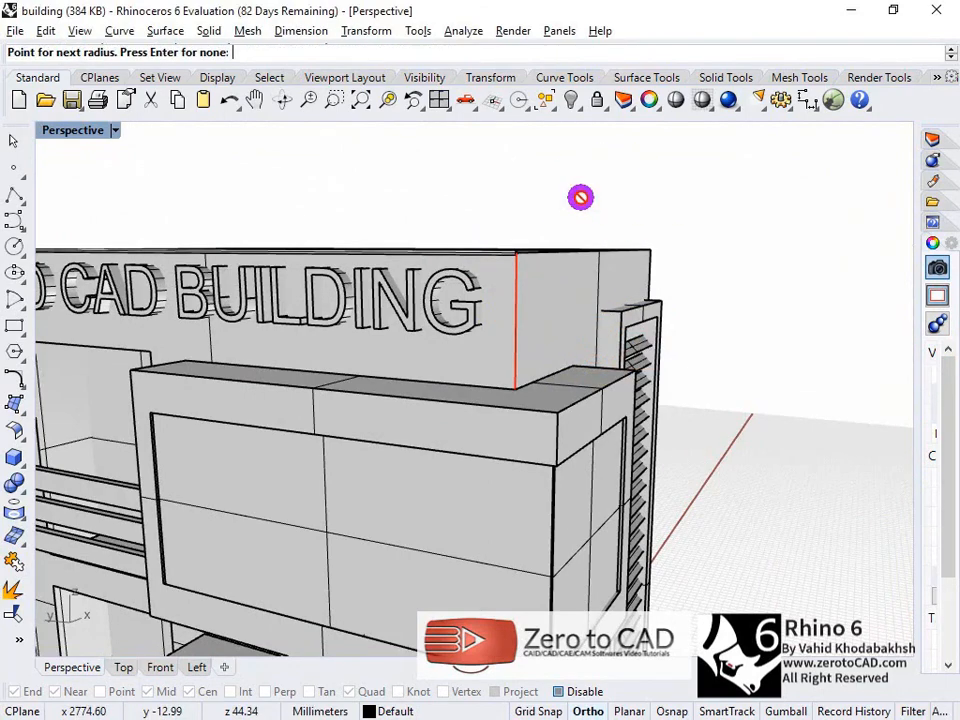
pyautogui.press('Return')
# - Pipe the roof's upper side edge, from the front corner to the rear, with the same radius
pyautogui.moveTo(583, 203); pyautogui.dragTo(524, 219, button='right')
pyautogui.scroll(-3, 523, 219)
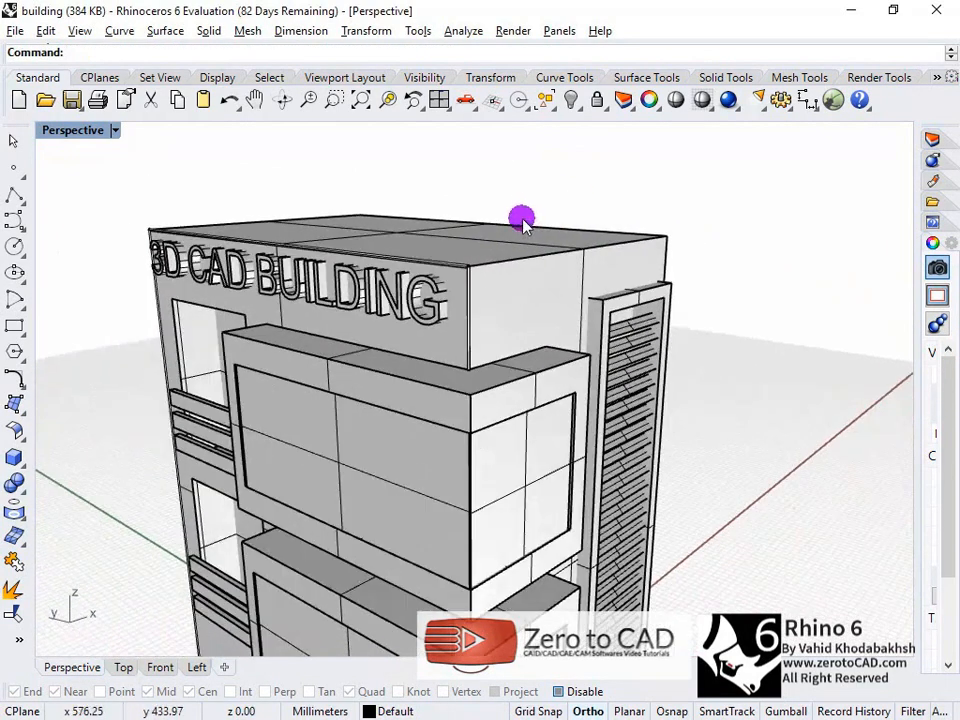
pyautogui.scroll(4, 523, 217)
pyautogui.rightClick(559, 205)
pyautogui.click(555, 282)
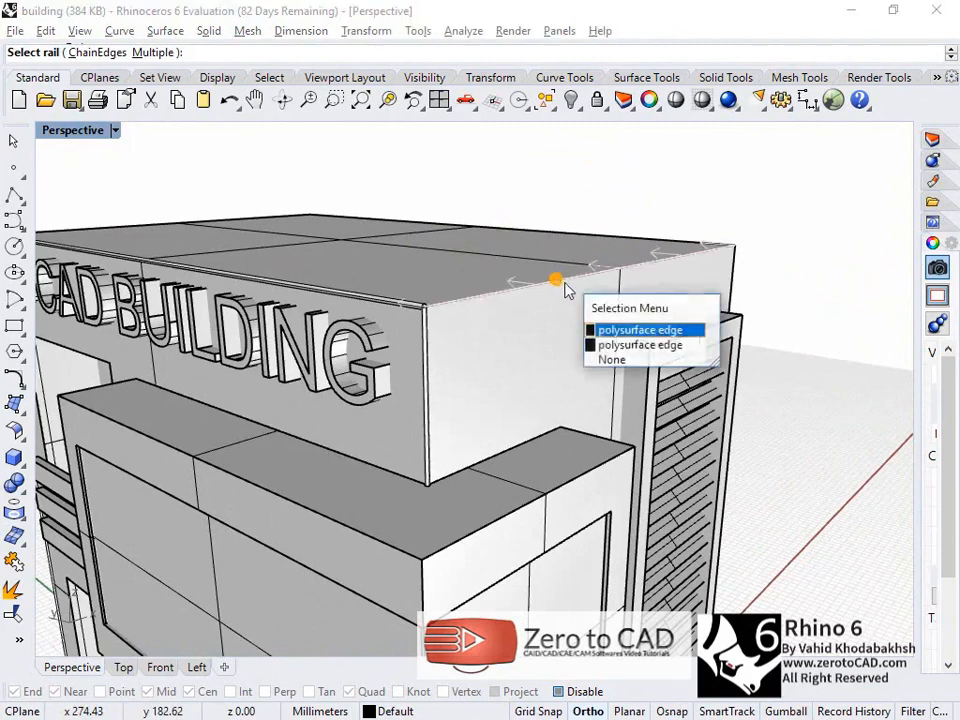
pyautogui.click(578, 330)
pyautogui.click(643, 221)
pyautogui.click(645, 210)
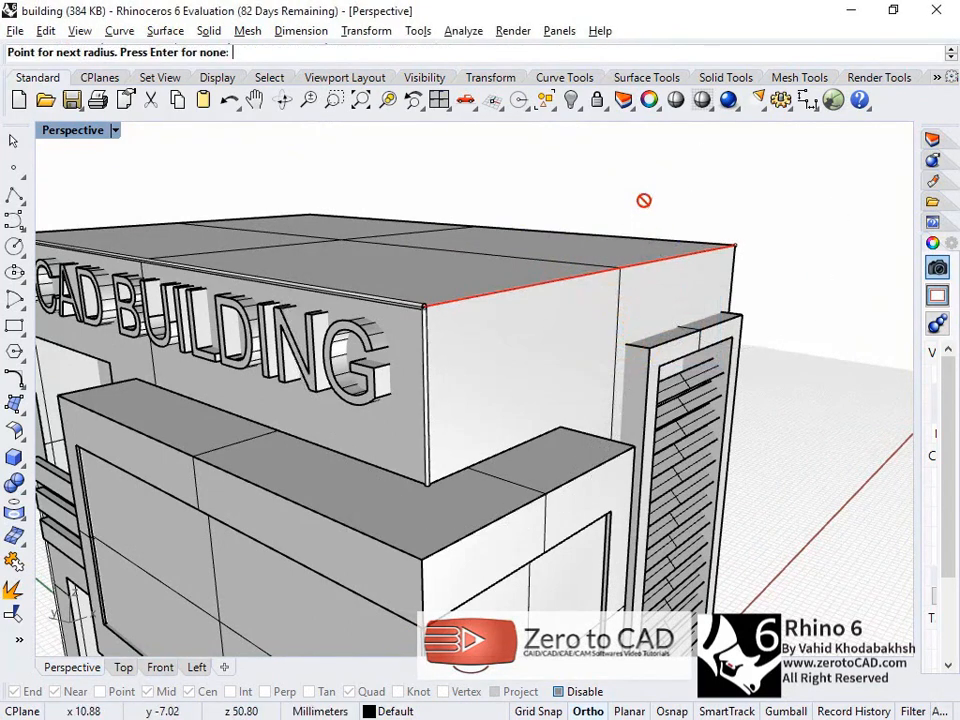
pyautogui.press('Return')
# - Start another pipe for the short vertical corner edge between the two overhanging blocks
pyautogui.scroll(-3, 600, 225)
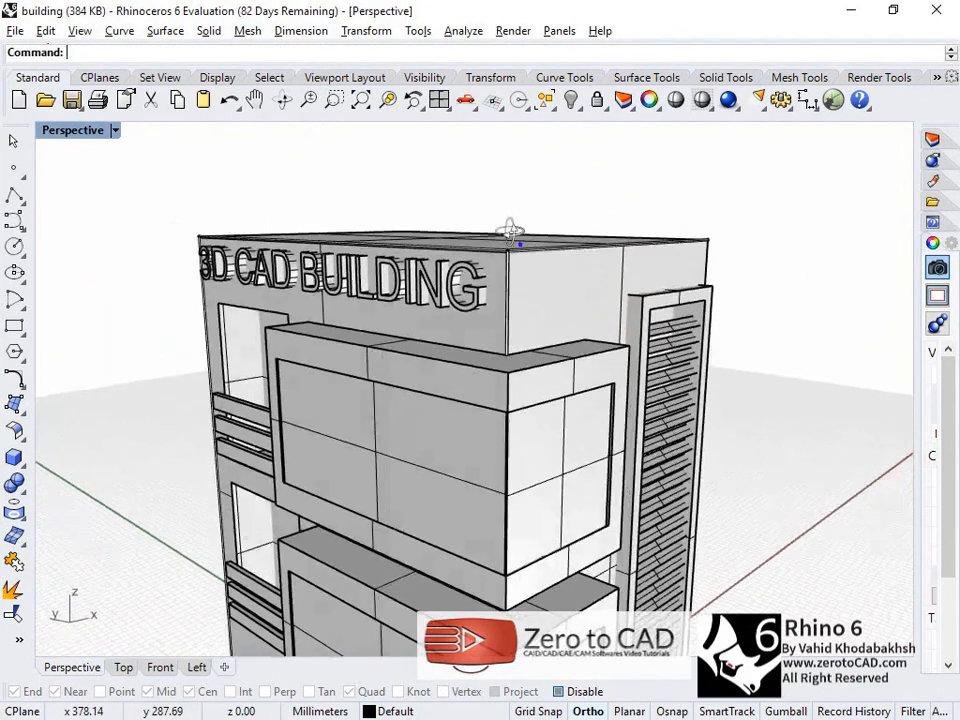
pyautogui.scroll(-2, 530, 230)
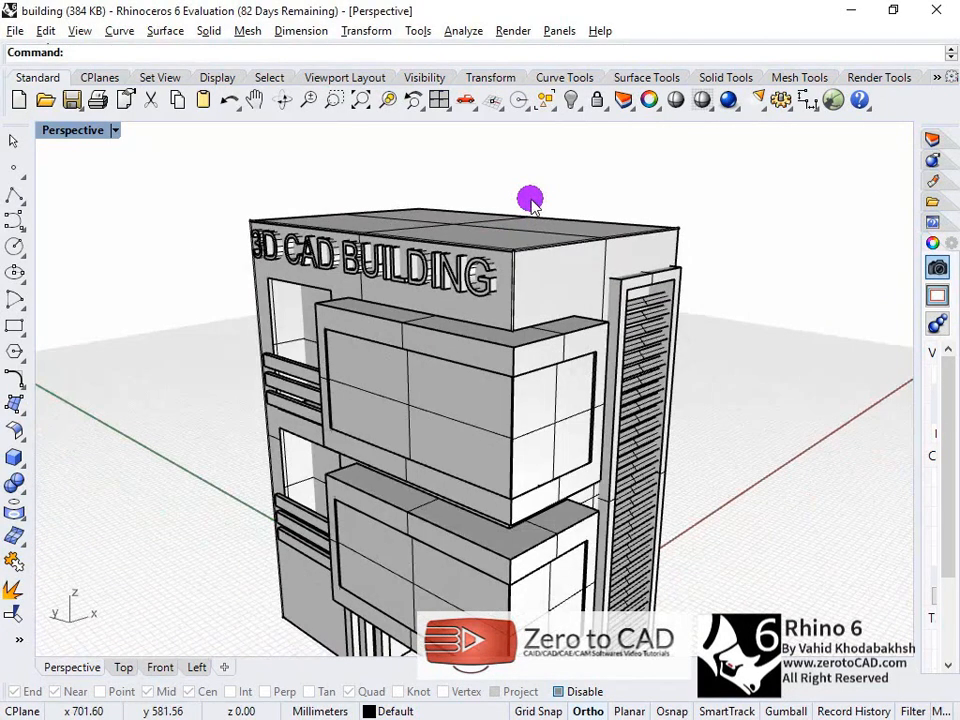
pyautogui.scroll(-2, 551, 291)
pyautogui.moveTo(542, 454); pyautogui.dragTo(531, 399, button='right')
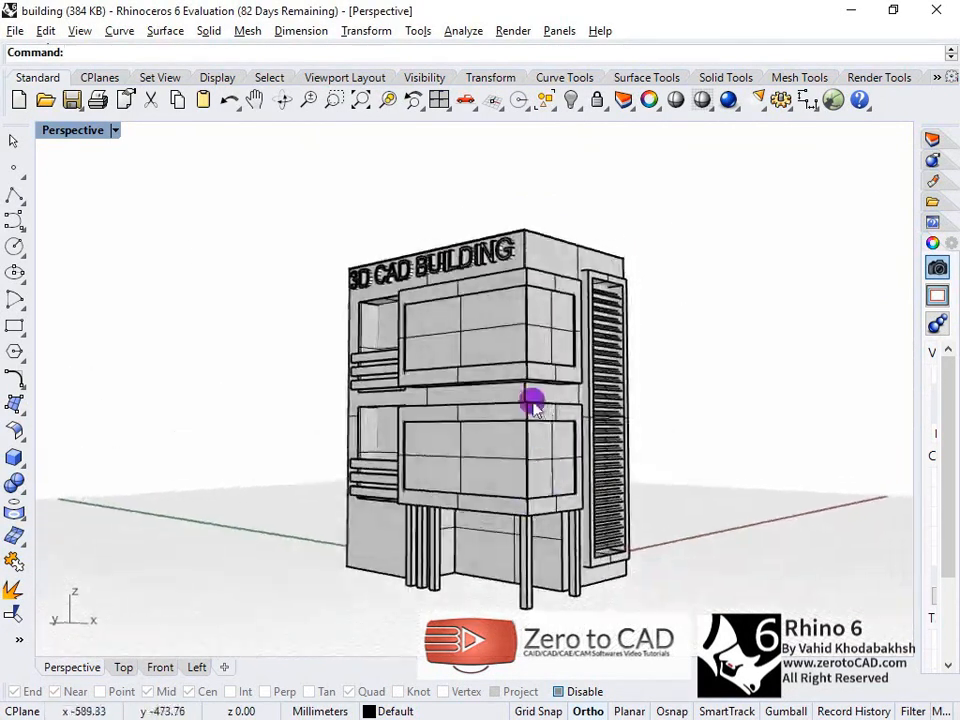
pyautogui.scroll(5, 540, 395)
pyautogui.rightClick(577, 390)
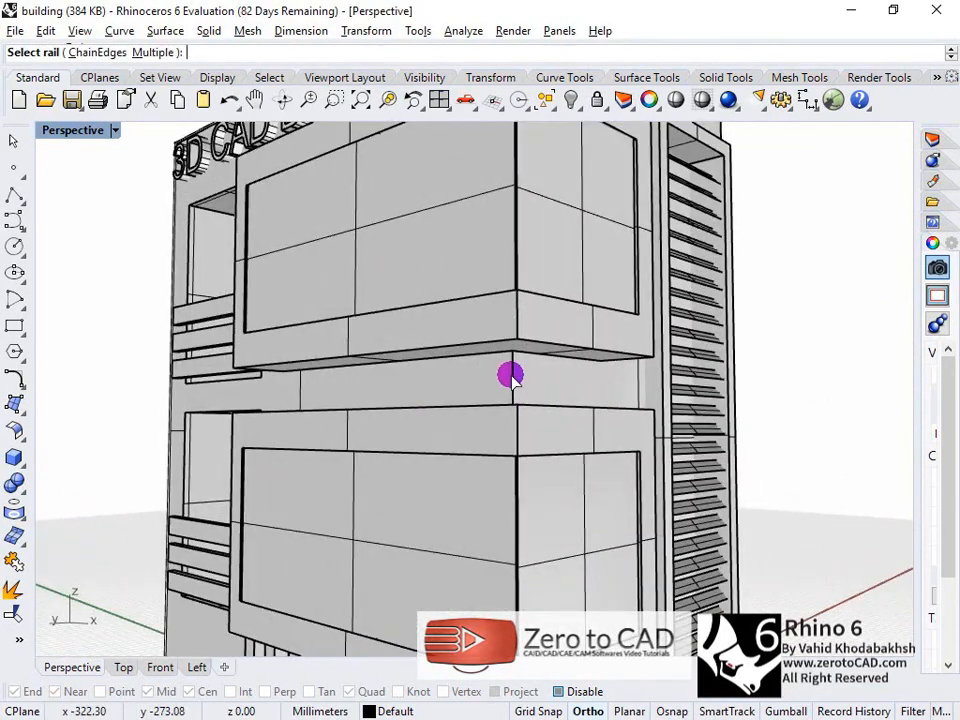
pyautogui.scroll(-4, 552, 341)
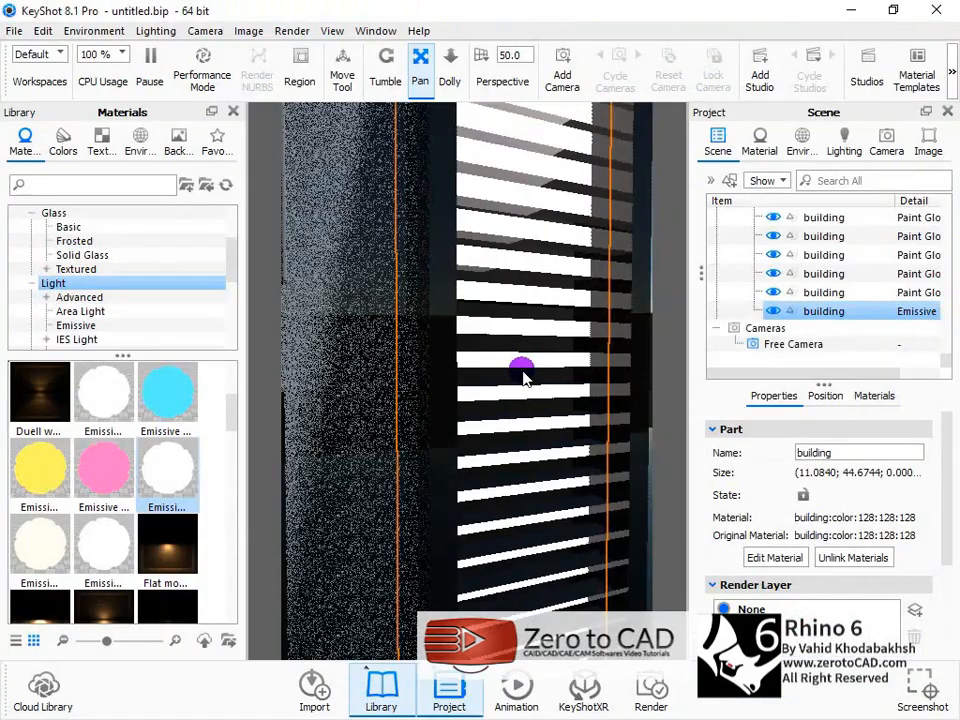
# - Switch to KeyShot, apply the white Emissive light material to the upper block's large inner wall panel and pick its adjoining inner side panel
pyautogui.scroll(-5, 516, 366)
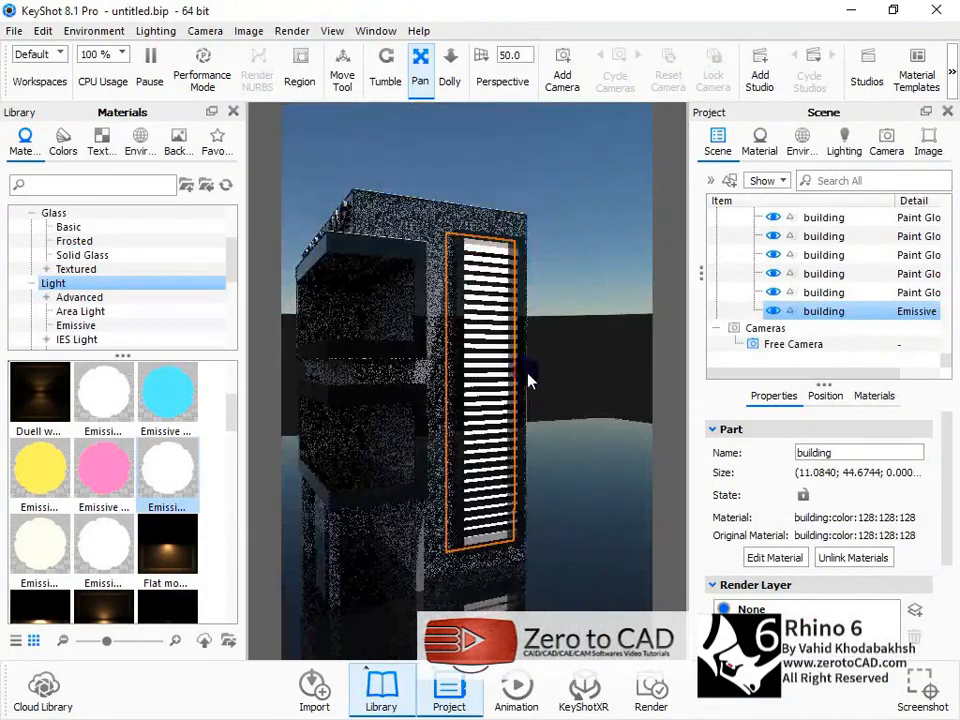
pyautogui.click(386, 88)
pyautogui.moveTo(309, 139); pyautogui.dragTo(405, 205)
pyautogui.click(420, 70)
pyautogui.moveTo(386, 332); pyautogui.dragTo(575, 310)
pyautogui.scroll(3, 369, 340)
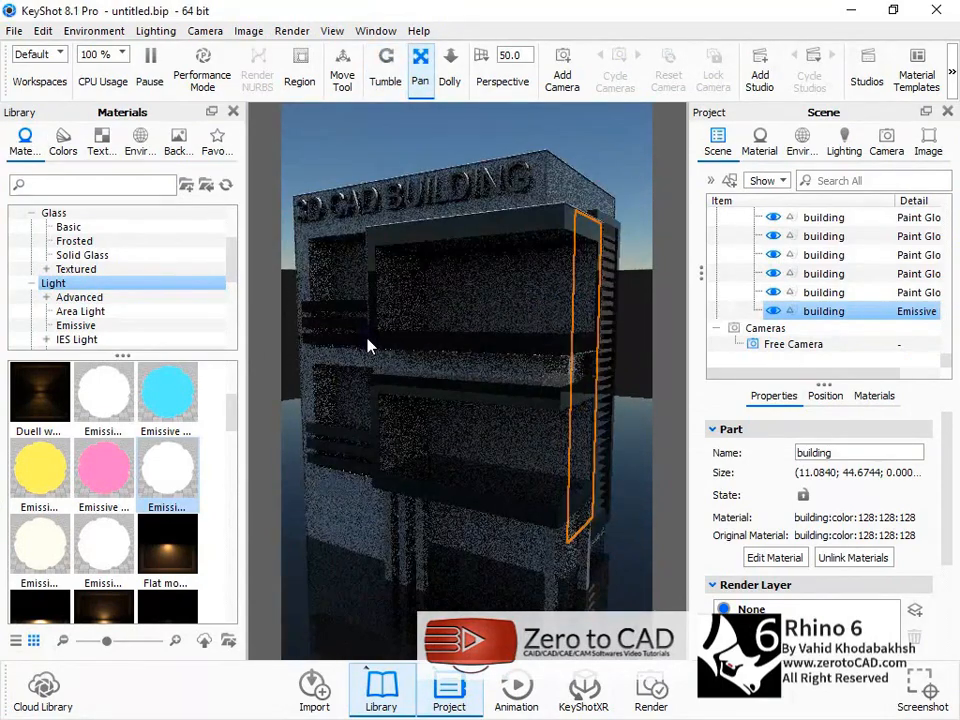
pyautogui.click(491, 310)
pyautogui.scroll(1, 797, 261)
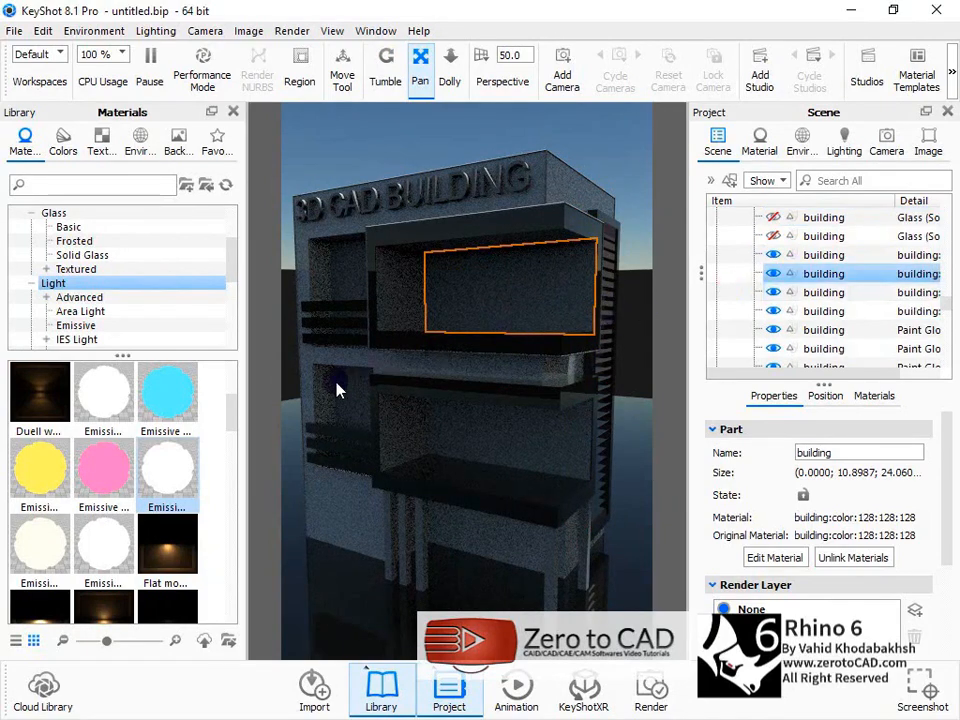
pyautogui.moveTo(179, 477); pyautogui.dragTo(814, 270)
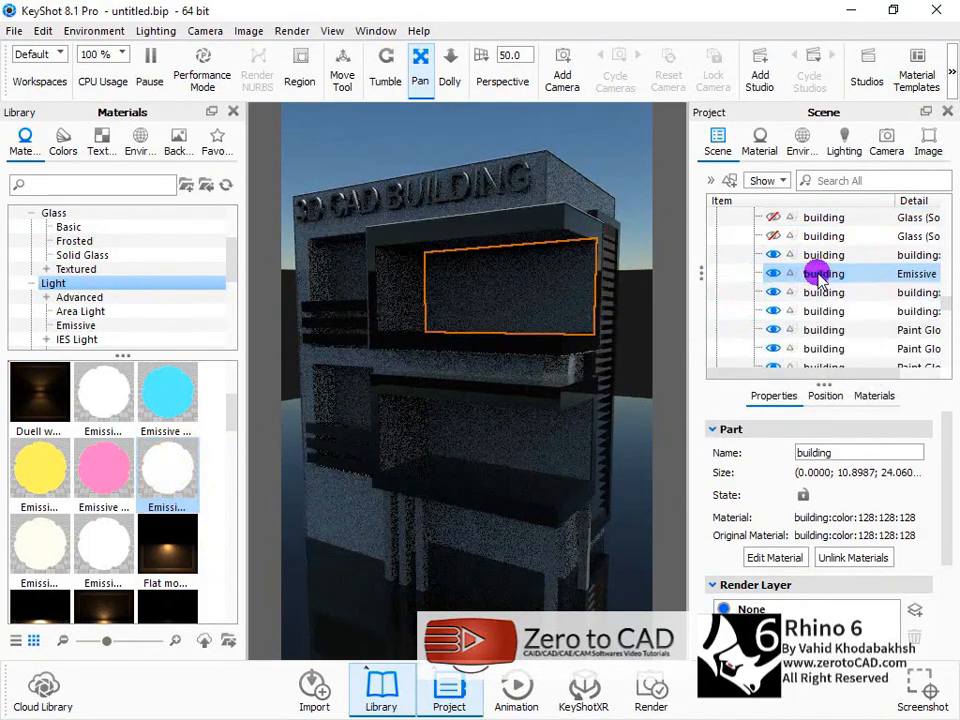
pyautogui.click(399, 300)
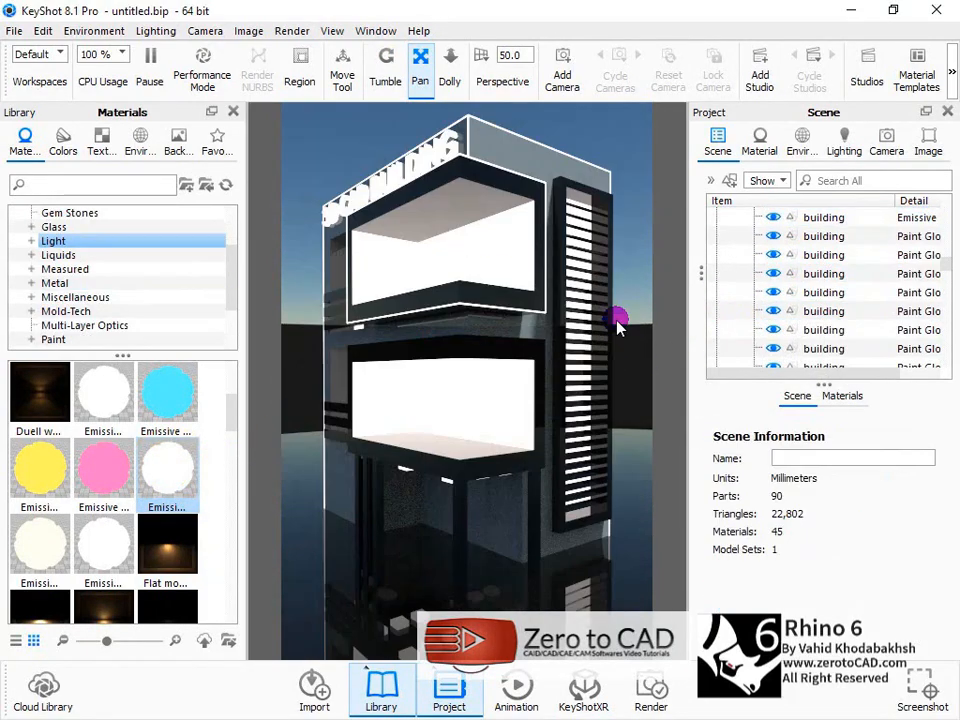
# - Unhide the four glass building parts that cover the upper and lower overhanging blocks
pyautogui.scroll(2, 818, 296)
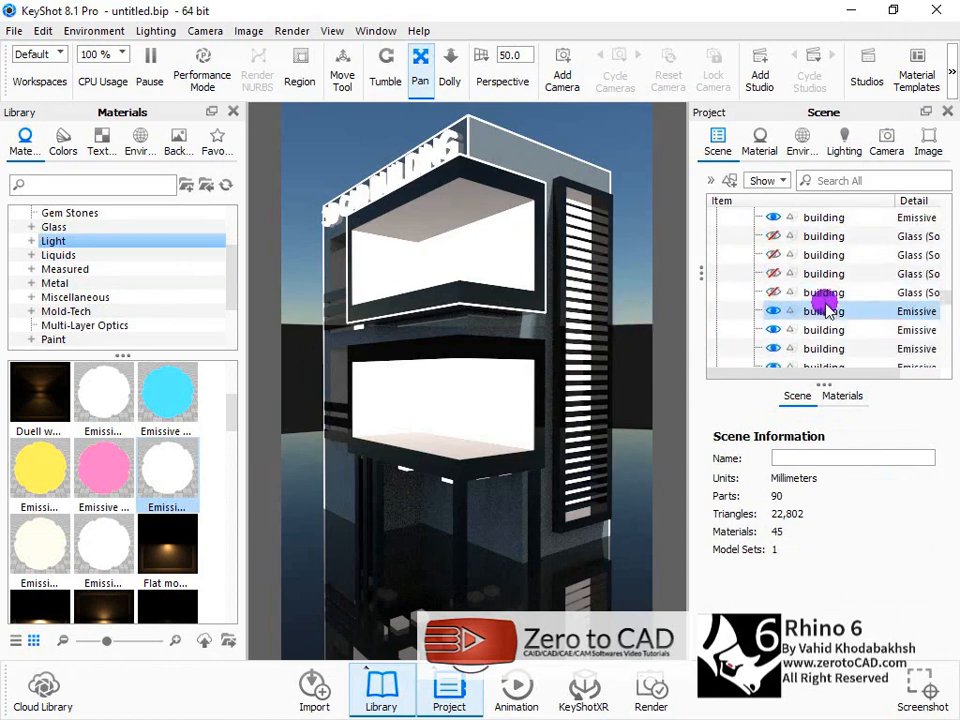
pyautogui.click(775, 237)
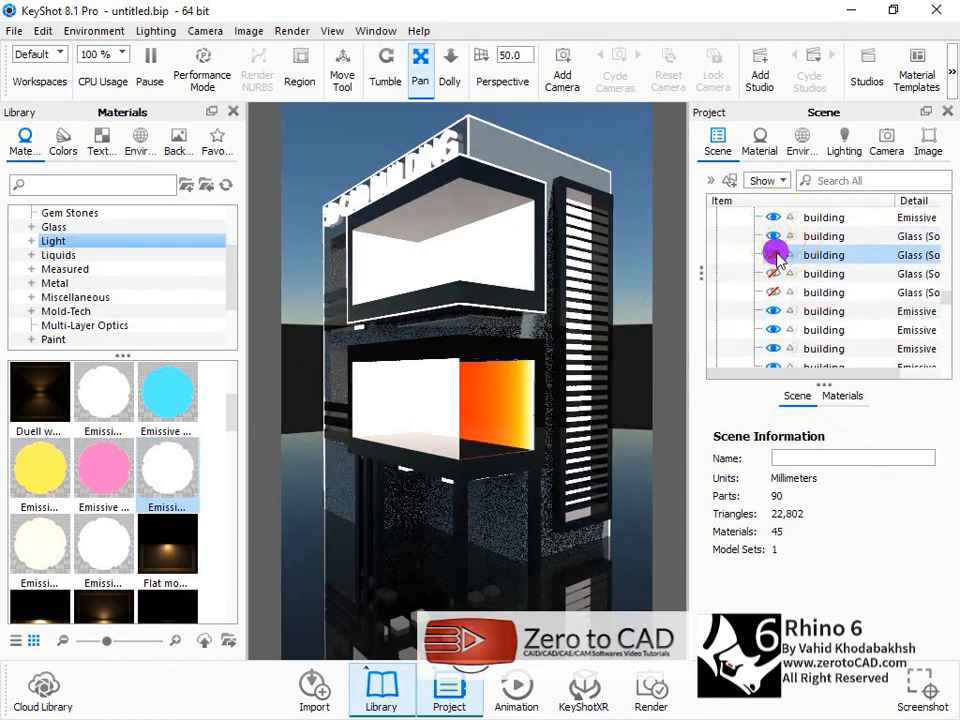
pyautogui.click(775, 254)
pyautogui.click(773, 274)
pyautogui.click(772, 292)
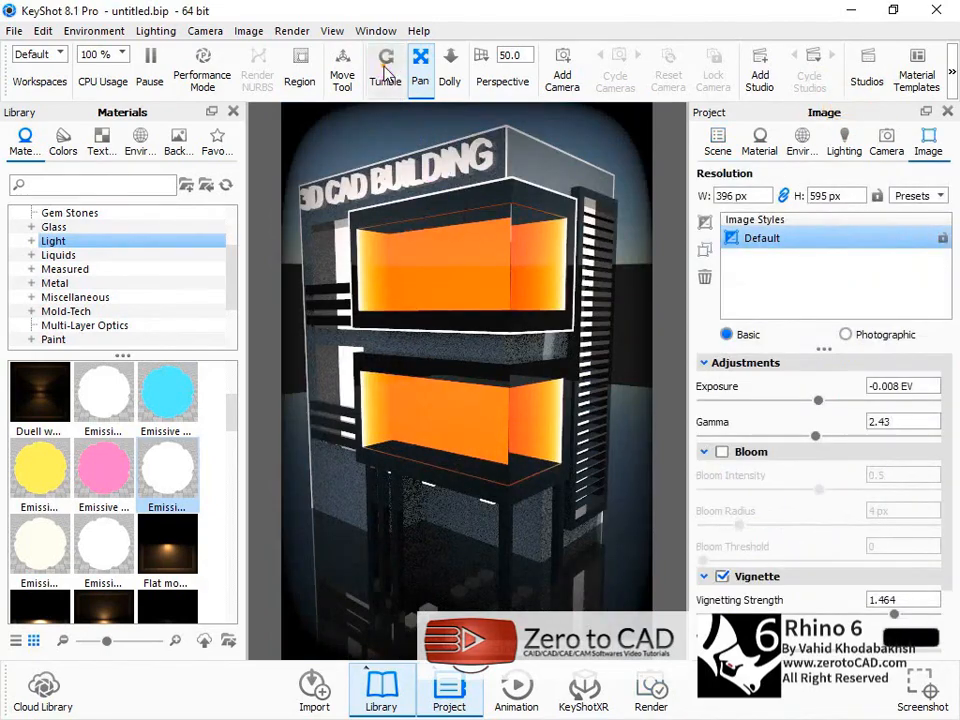
# - Examine the lit building's sign front, orange glass blocks and louvred side from several camera angles
pyautogui.click(386, 75)
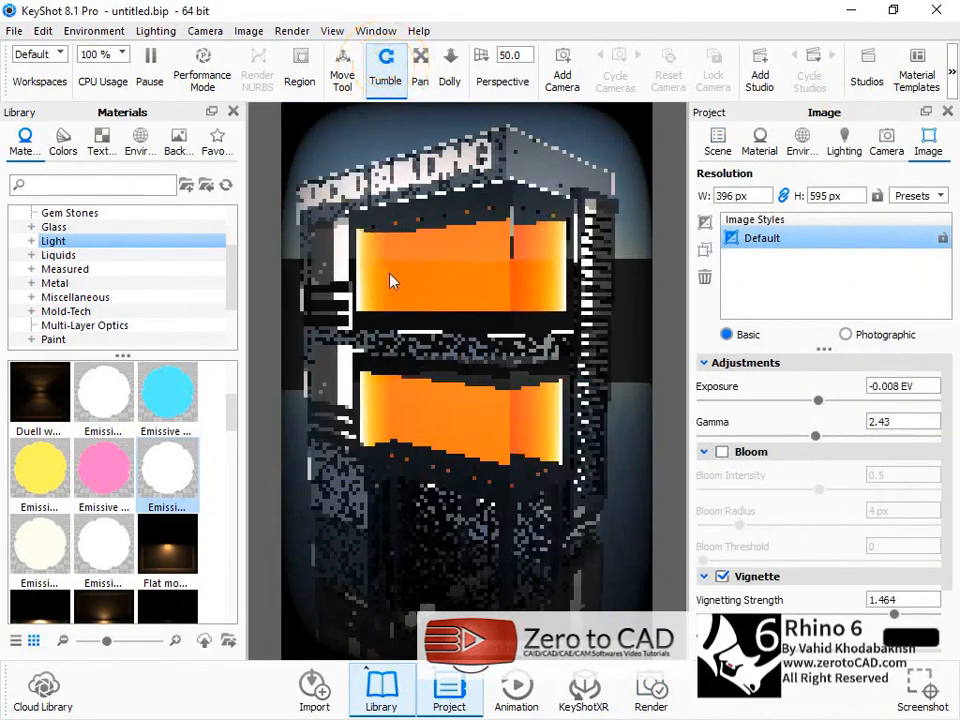
pyautogui.moveTo(392, 279); pyautogui.dragTo(446, 225)
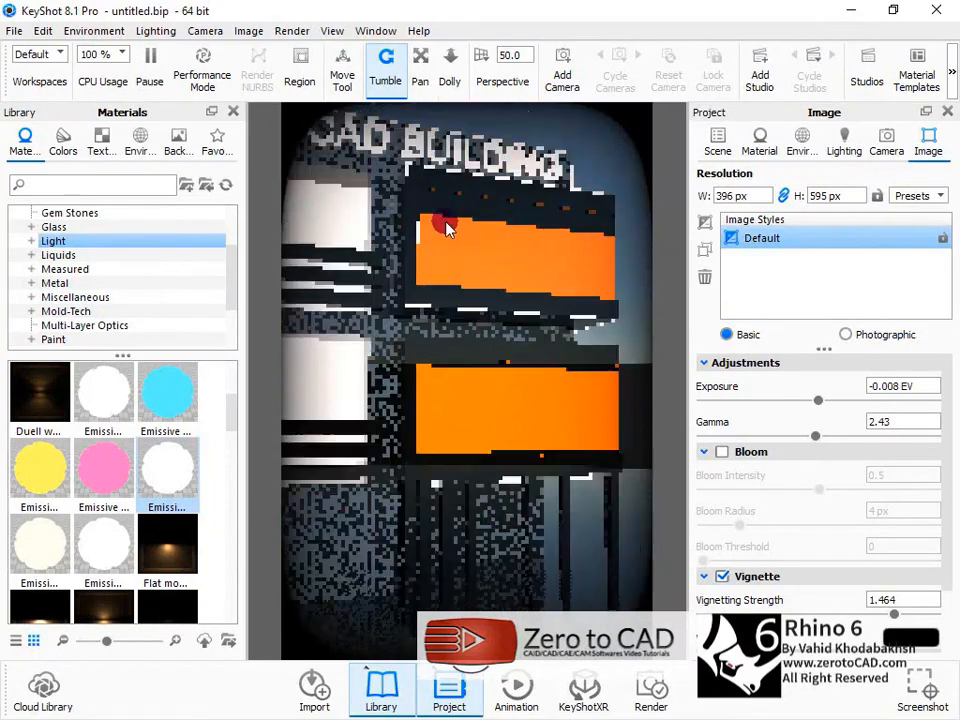
pyautogui.scroll(-4, 444, 219)
pyautogui.click(422, 87)
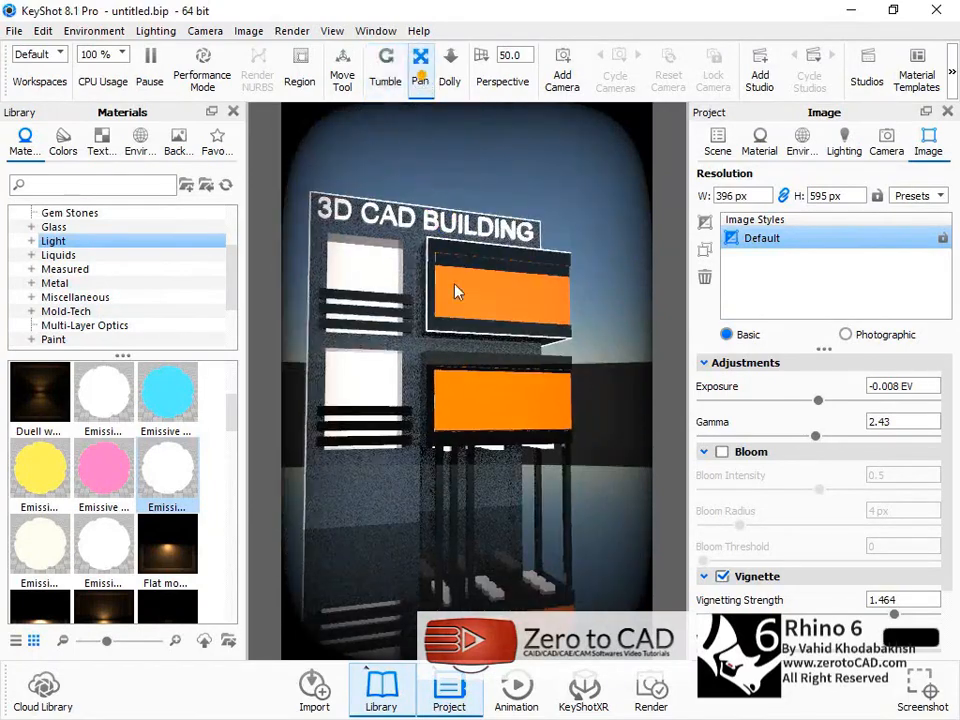
pyautogui.moveTo(457, 304); pyautogui.dragTo(488, 289)
pyautogui.scroll(1, 455, 318)
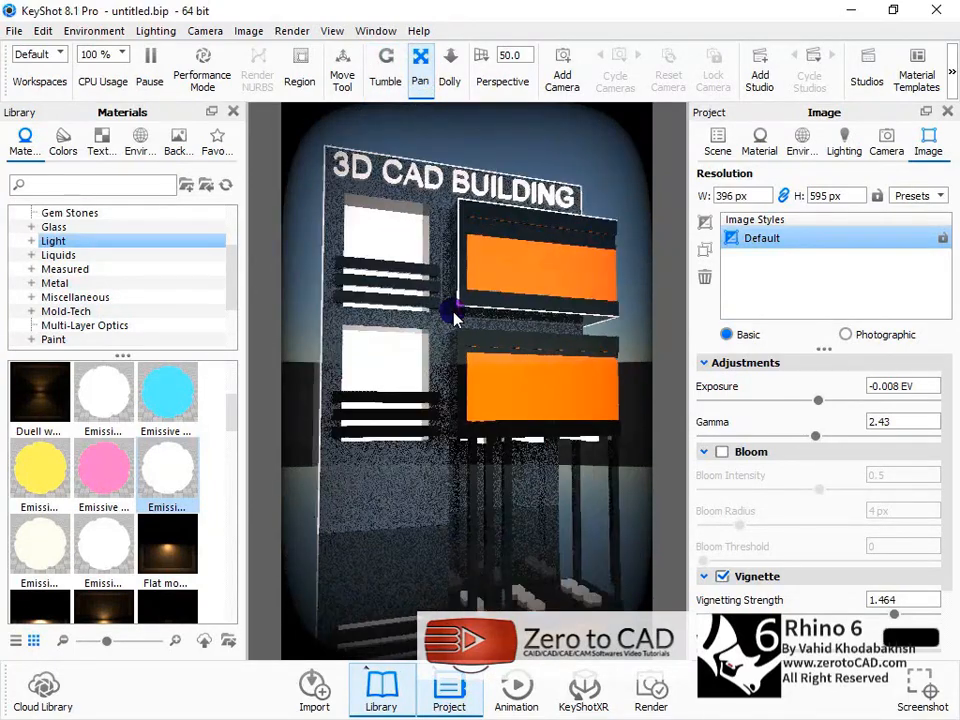
pyautogui.click(385, 82)
pyautogui.moveTo(440, 190); pyautogui.dragTo(453, 243)
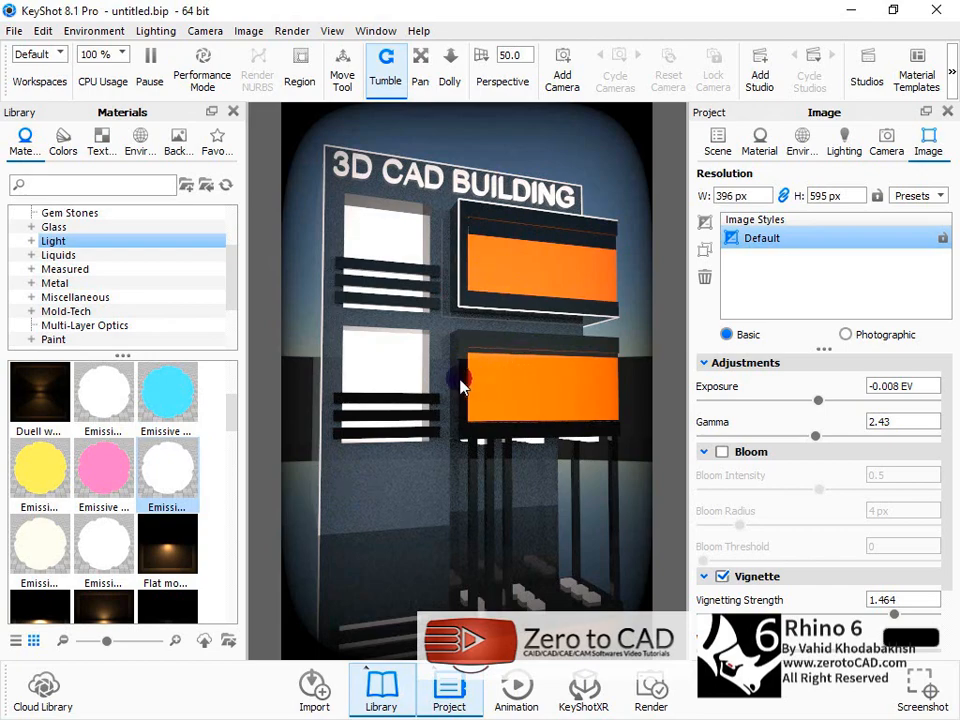
pyautogui.moveTo(431, 367); pyautogui.dragTo(424, 340)
pyautogui.moveTo(412, 318); pyautogui.dragTo(418, 308)
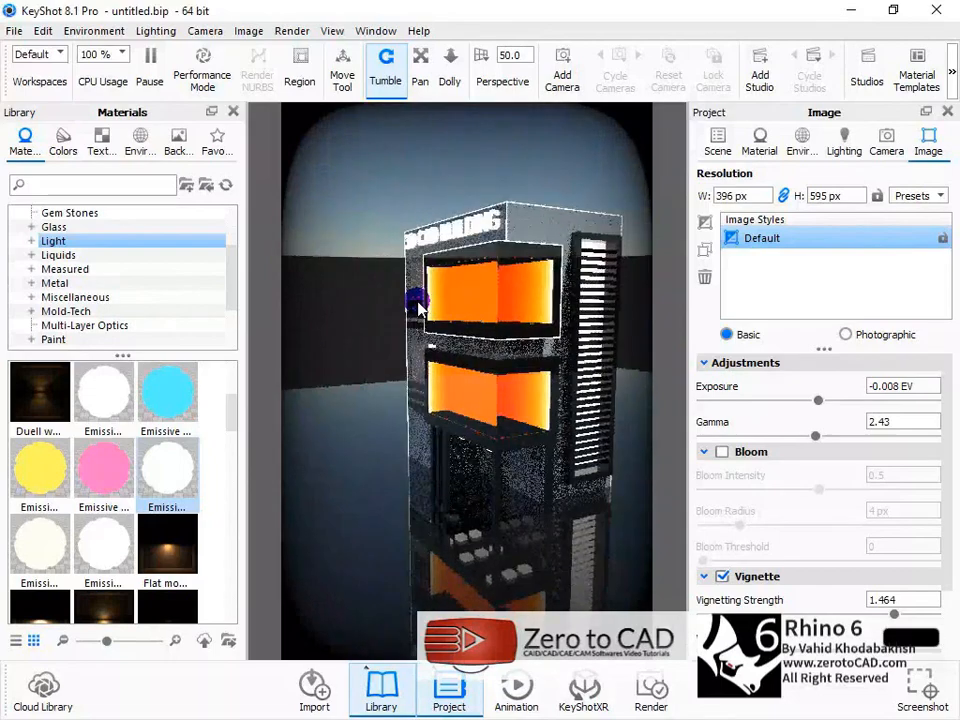
pyautogui.scroll(-2, 615, 335)
pyautogui.scroll(5, 612, 342)
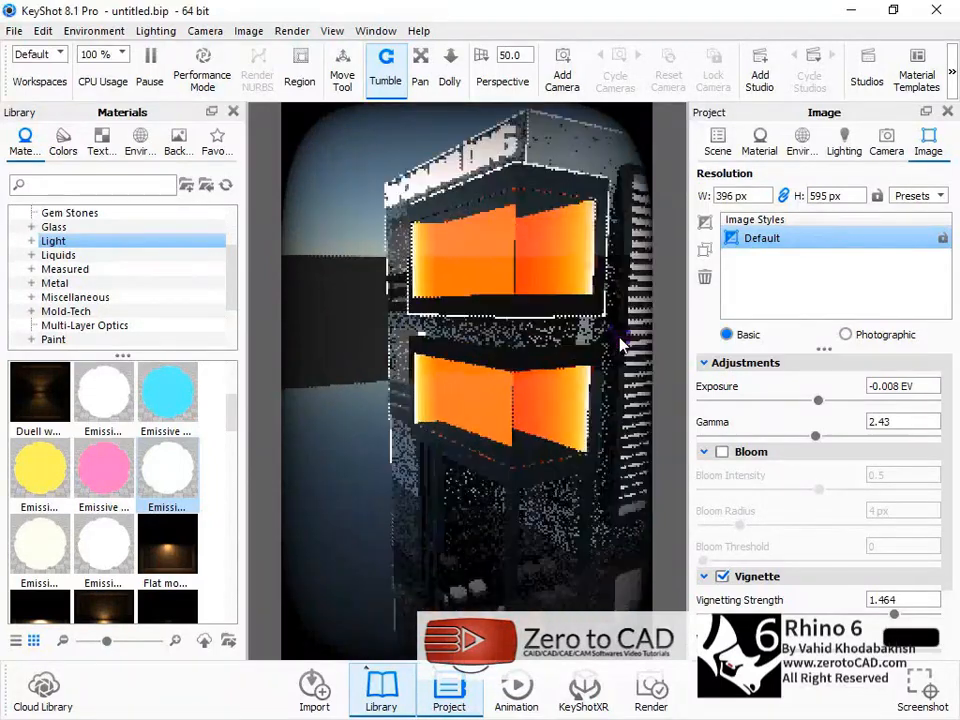
pyautogui.moveTo(474, 279); pyautogui.dragTo(358, 281)
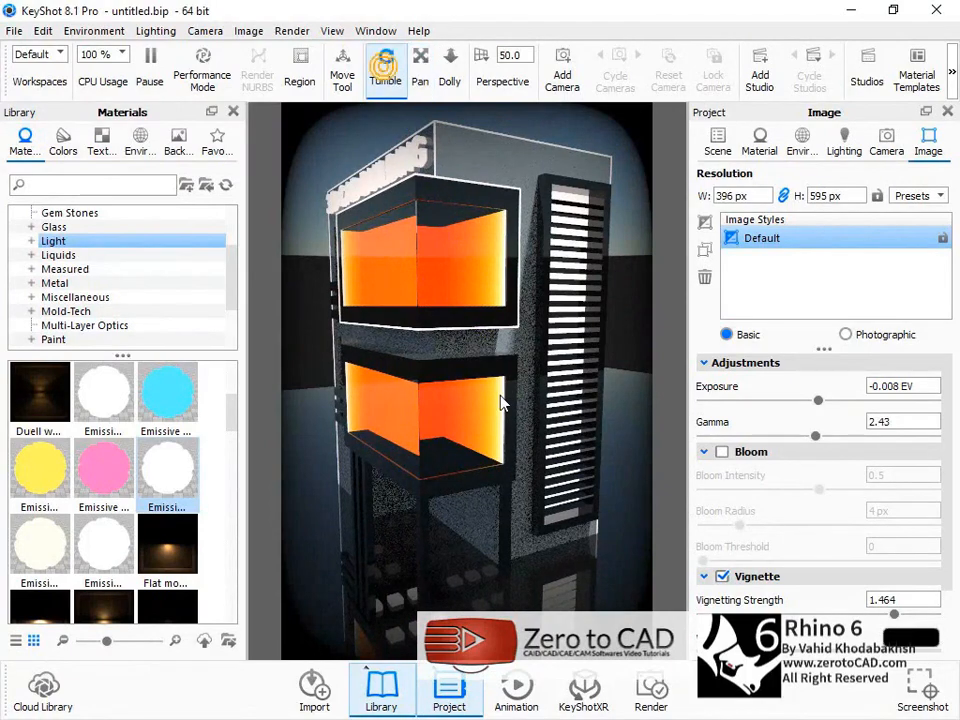
pyautogui.moveTo(502, 403); pyautogui.dragTo(528, 366)
pyautogui.moveTo(443, 290); pyautogui.dragTo(460, 262)
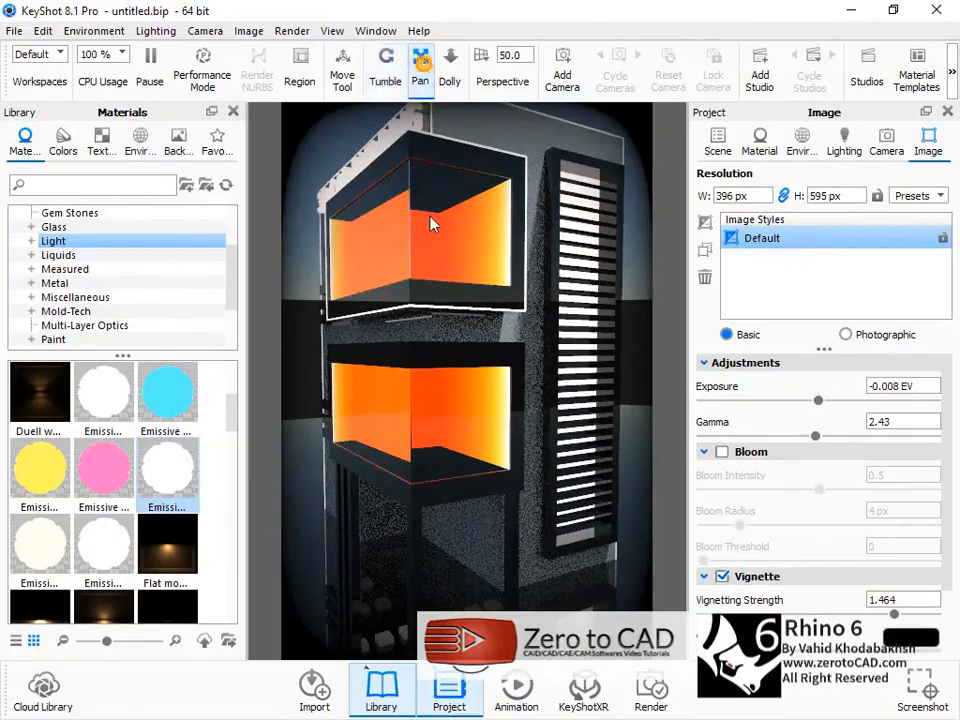